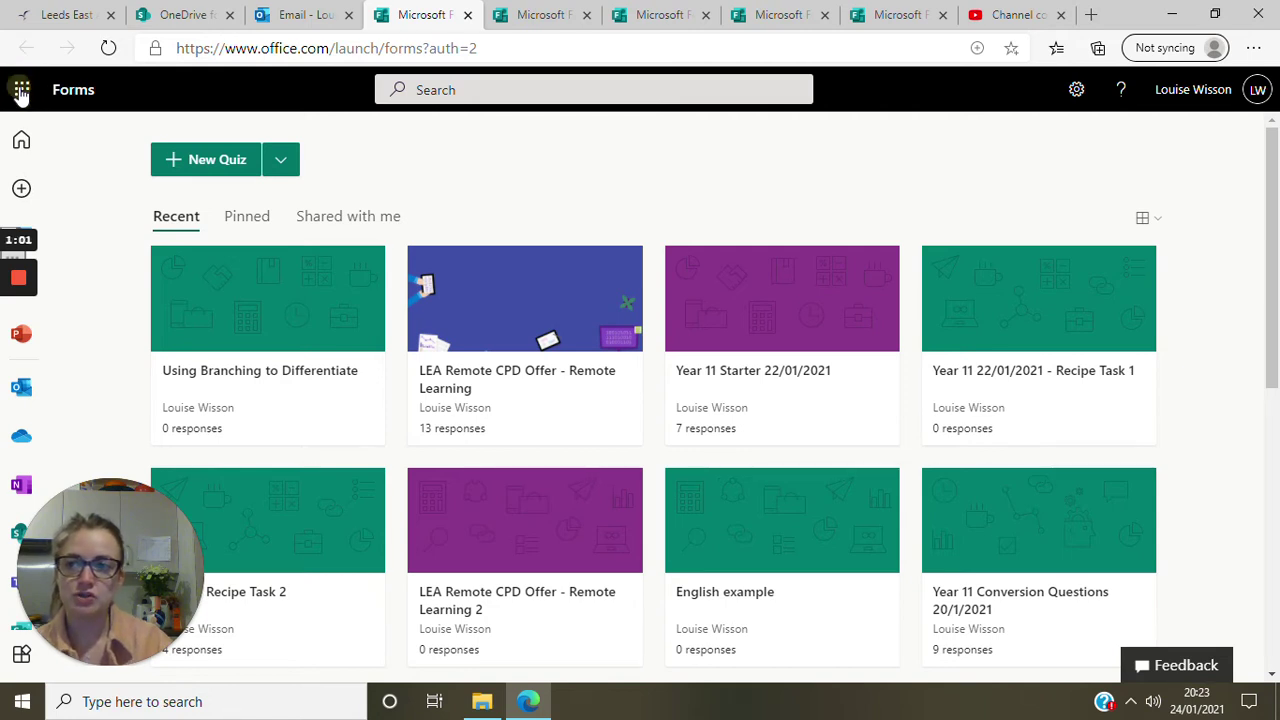
{"action": "left_click", "coordinate": [23, 92]}
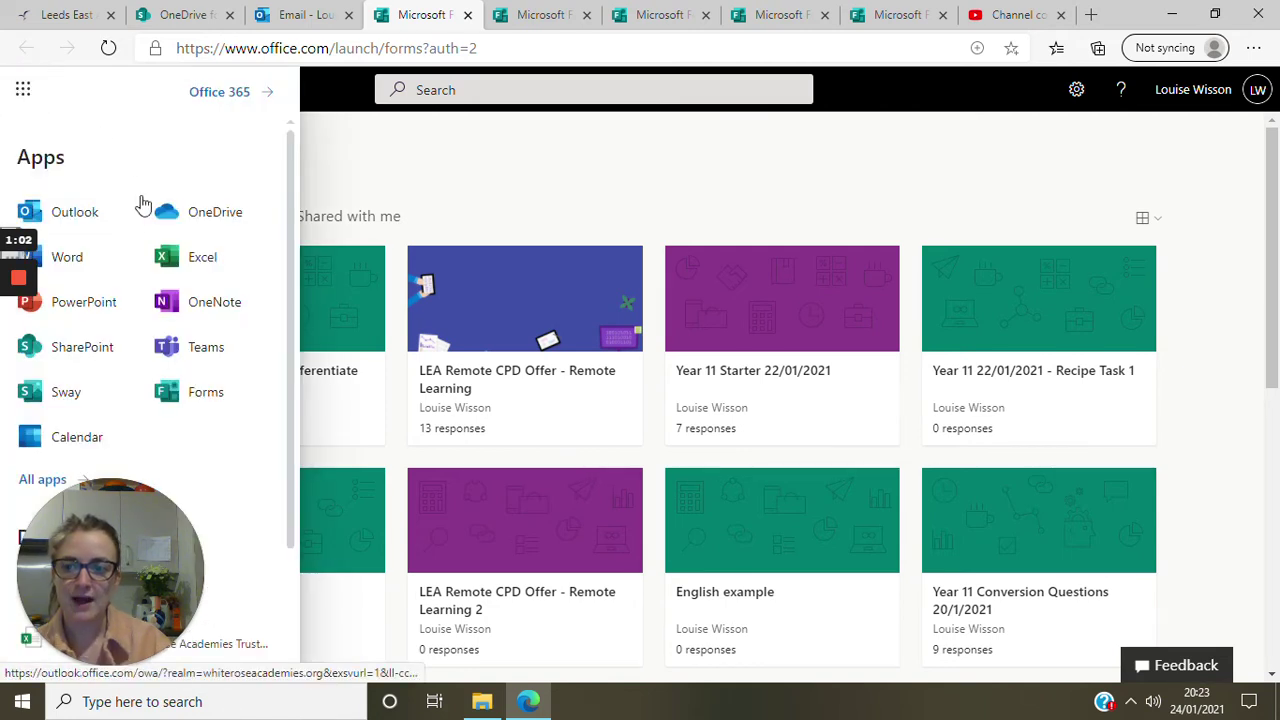
{"action": "left_click", "coordinate": [208, 398]}
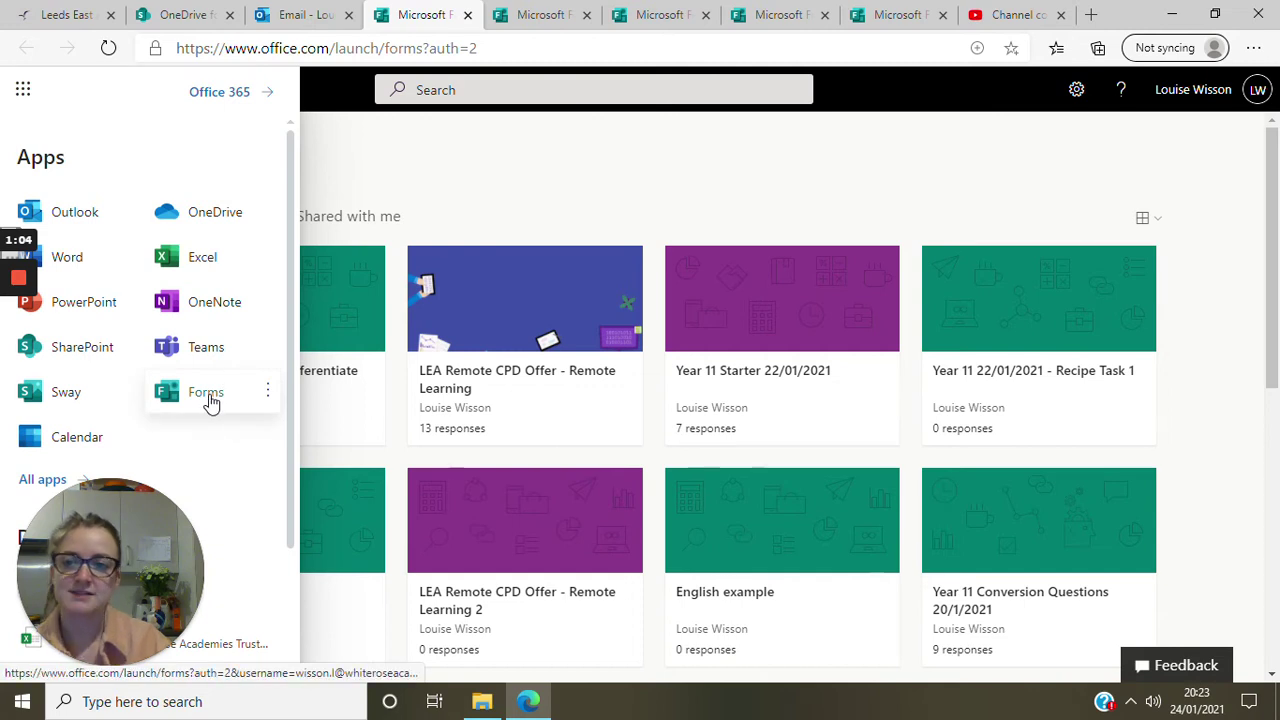
{"action": "left_click", "coordinate": [668, 172]}
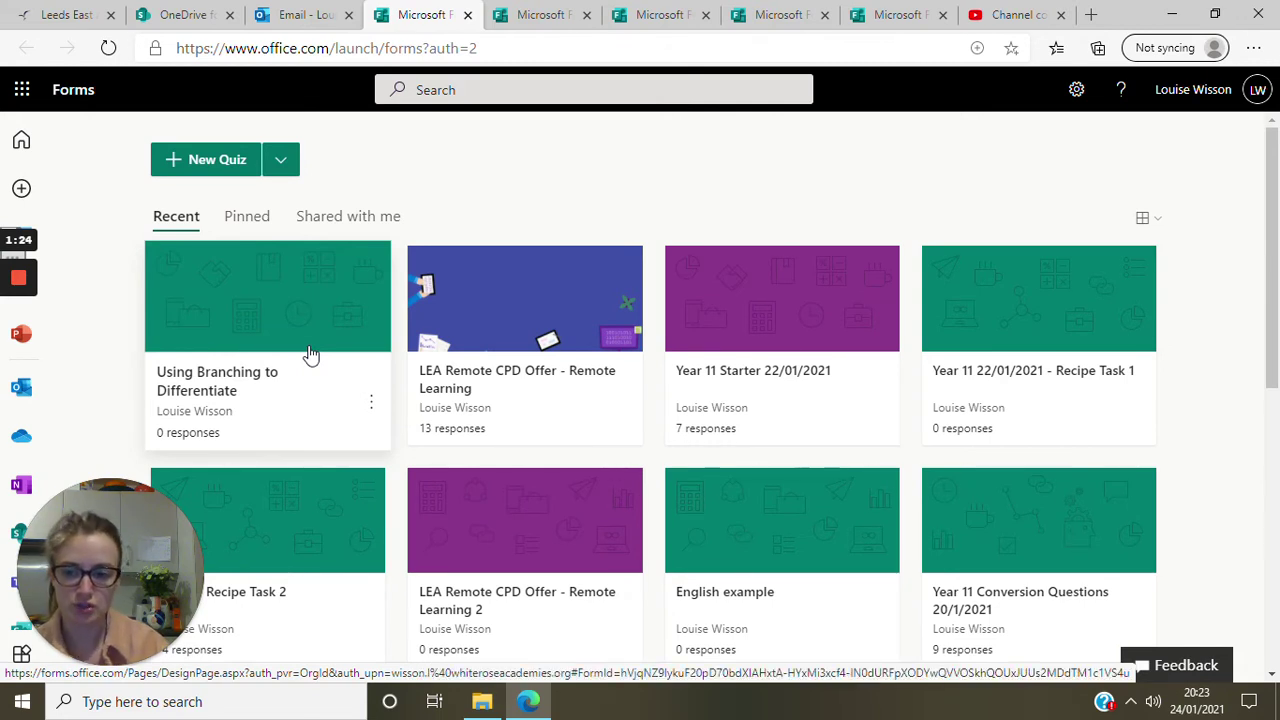
Step: Create a new quiz titled "Basics CPD" with the description "Taking you through the basics."
{"action": "left_click", "coordinate": [200, 168]}
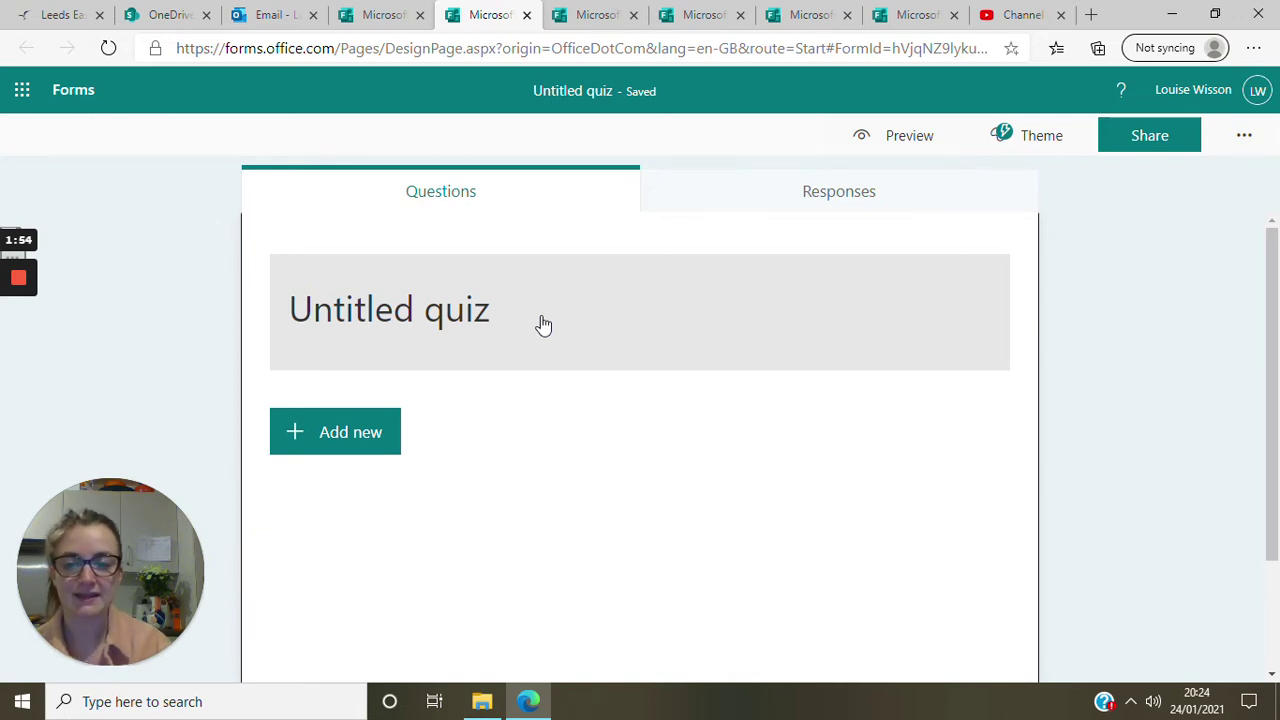
{"action": "left_click", "coordinate": [541, 325]}
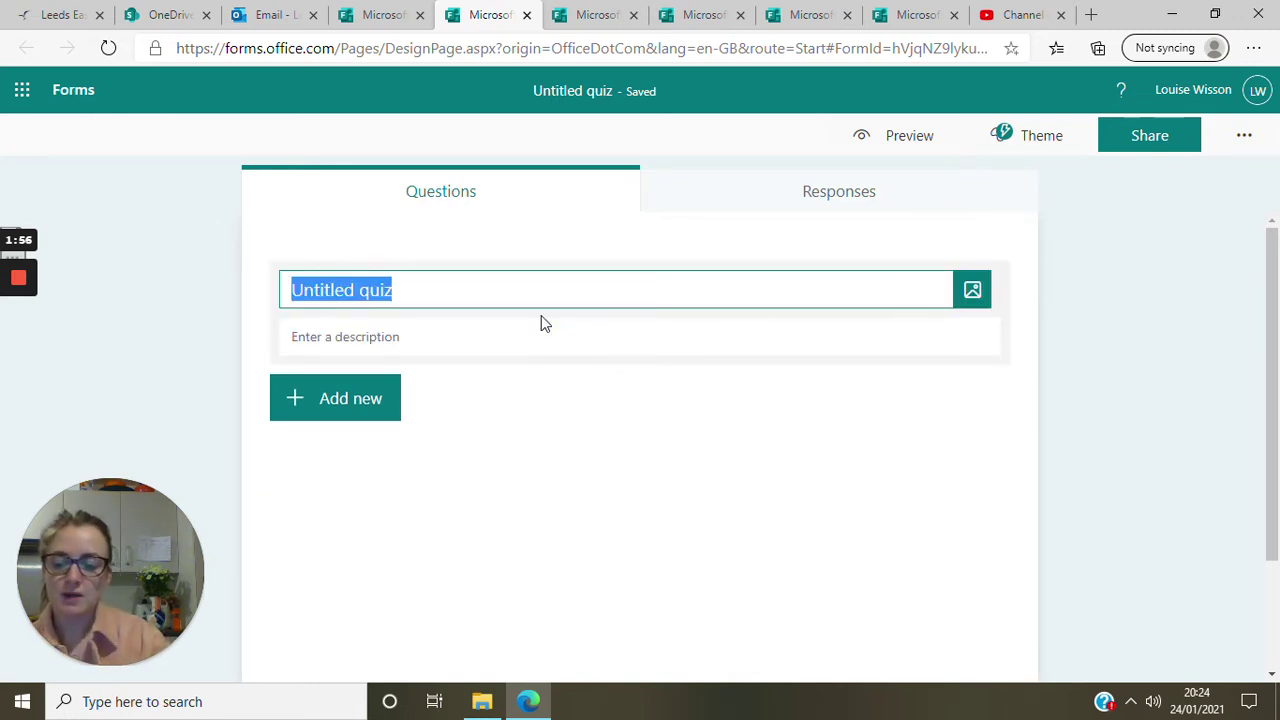
{"action": "type", "text": "Basics"}
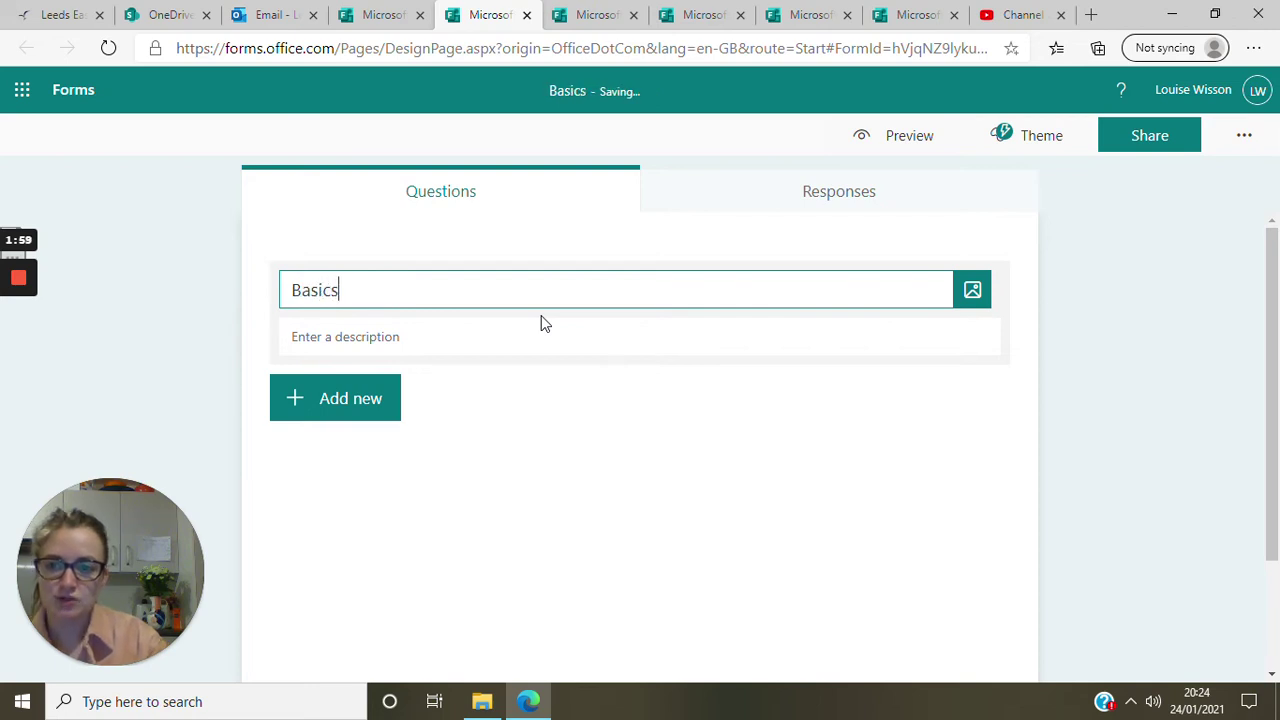
{"action": "type", "text": " CPD"}
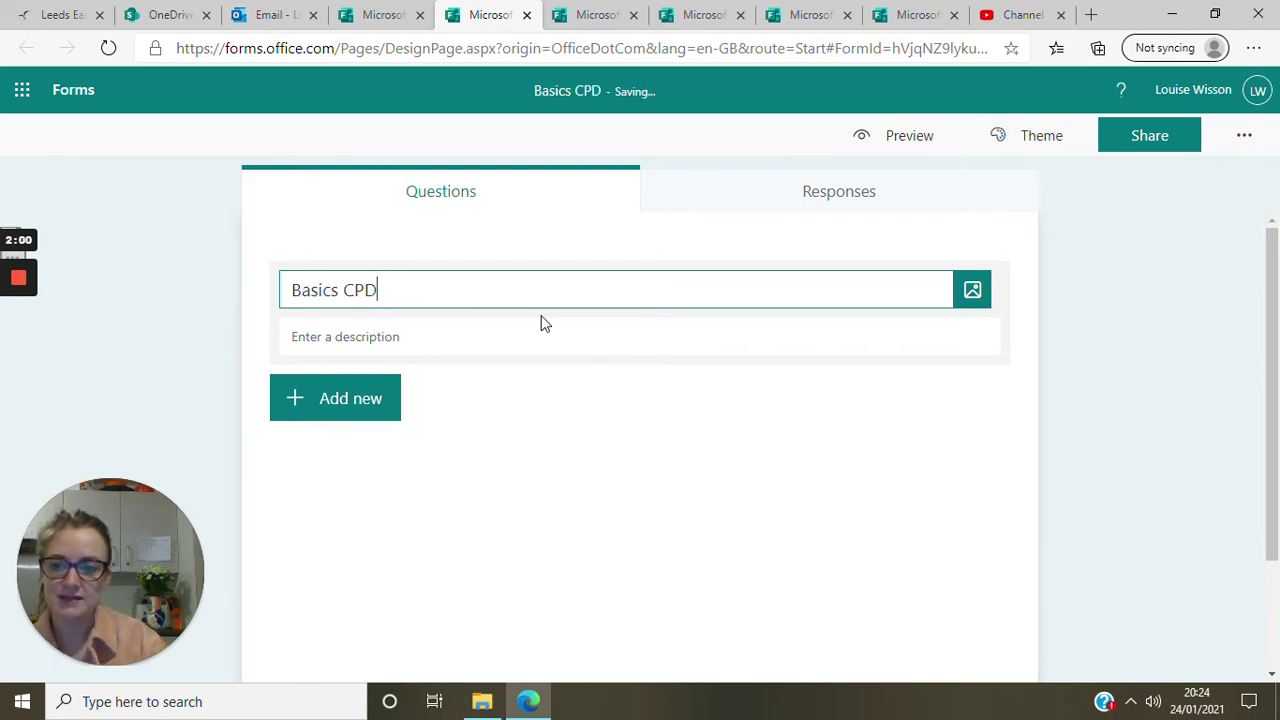
{"action": "left_click", "coordinate": [514, 333]}
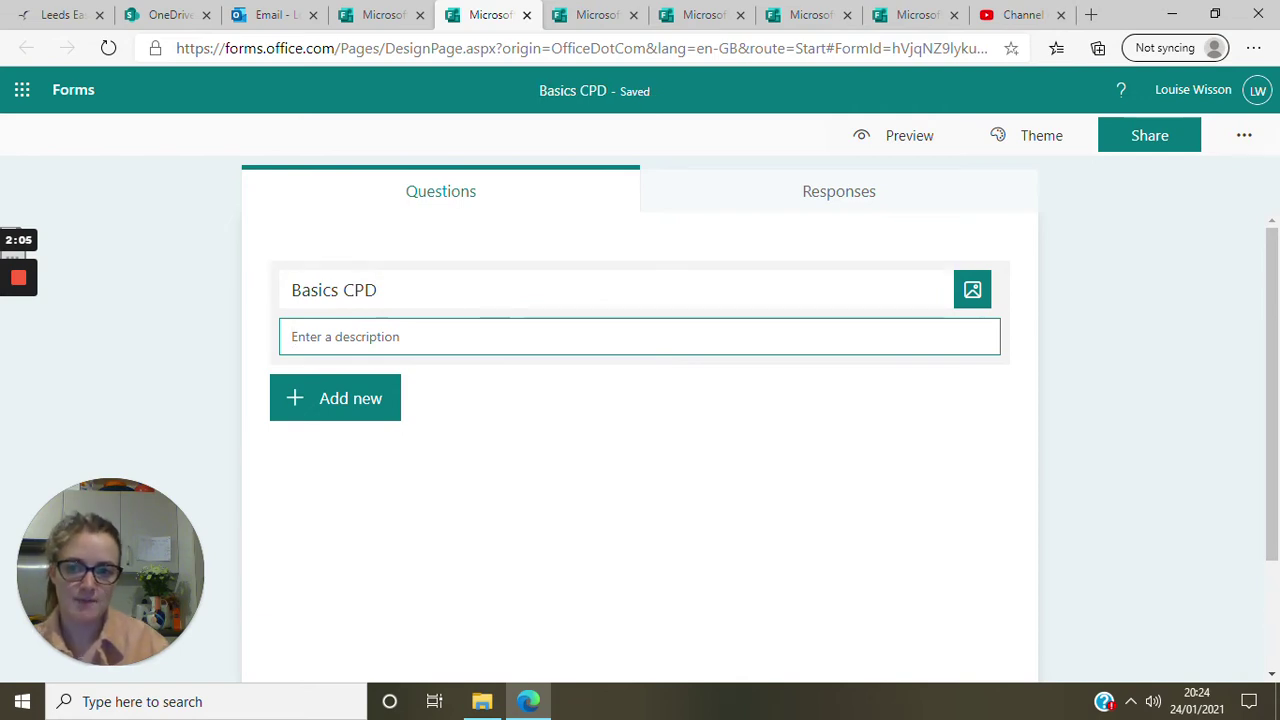
{"action": "type", "text": "Taki"}
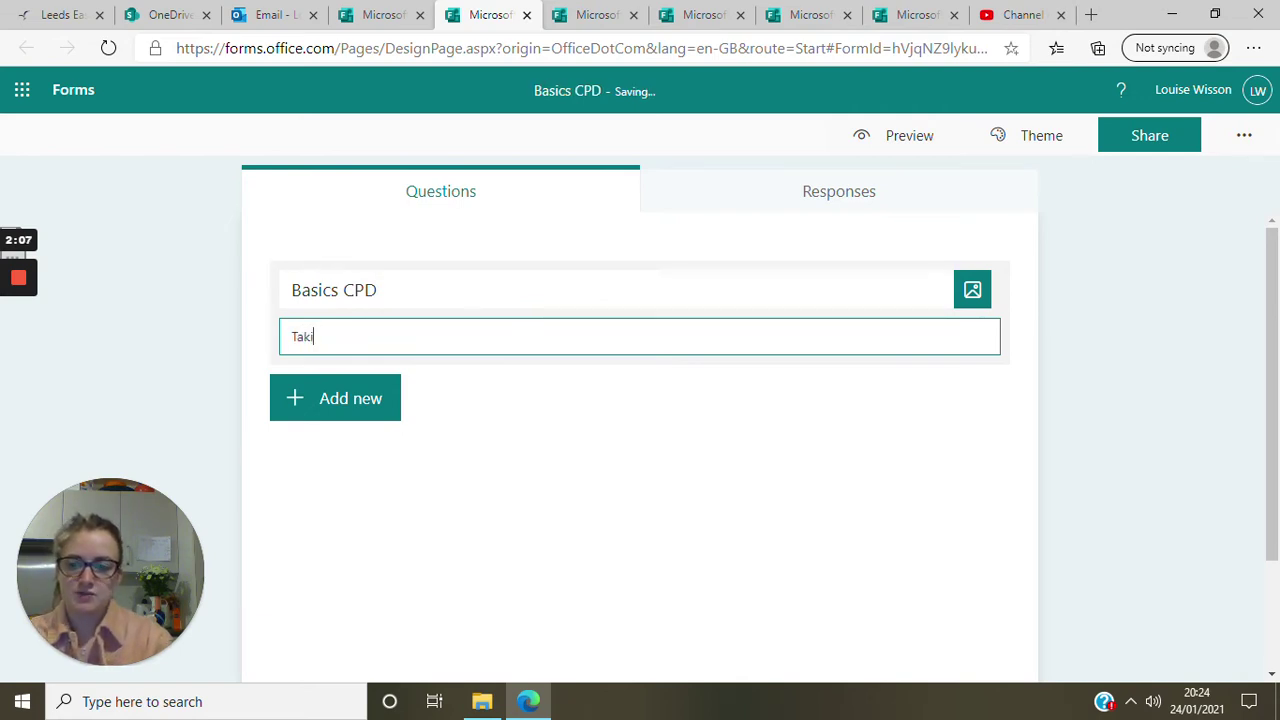
{"action": "type", "text": "ng you thro"}
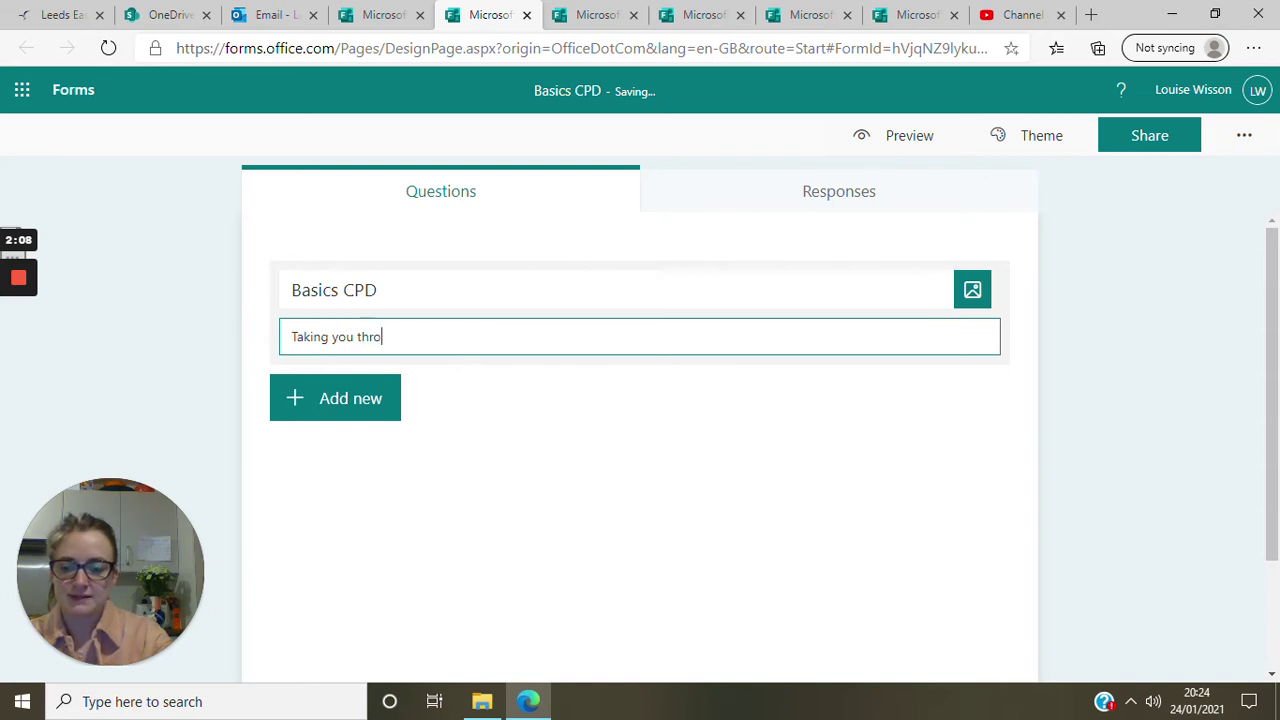
{"action": "type", "text": "ugh the basics."}
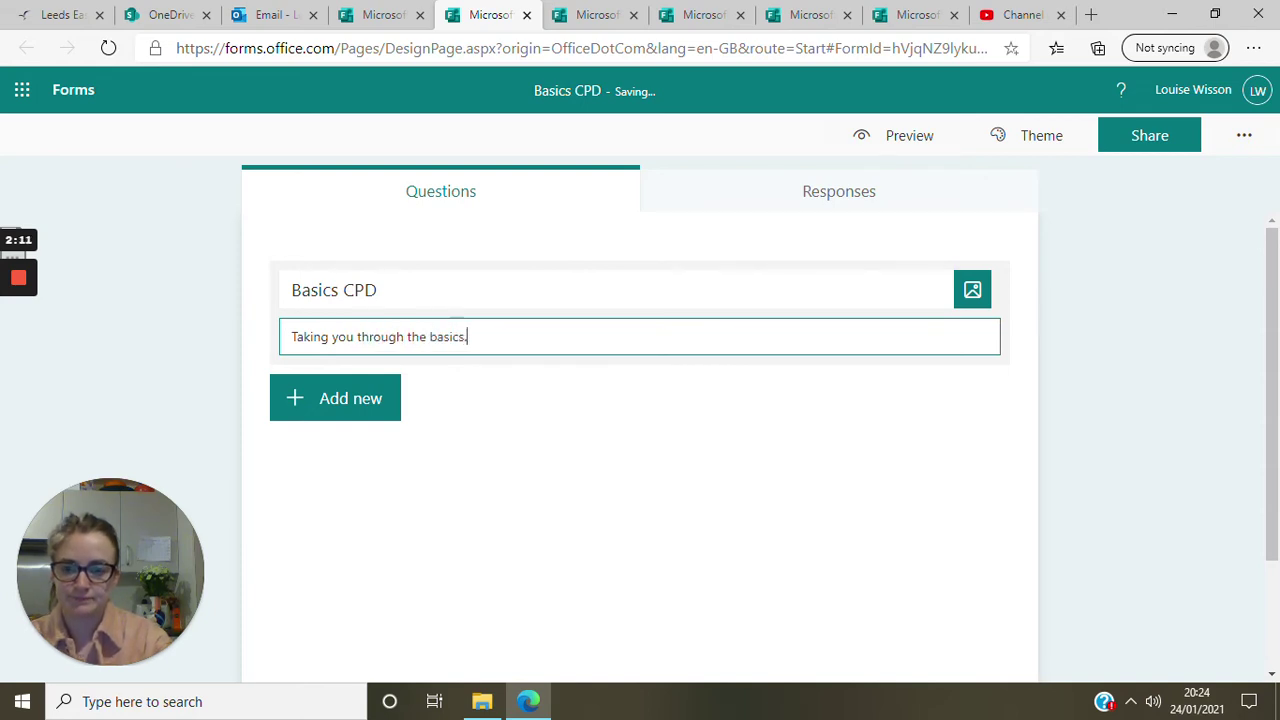
Step: Look through the additional question types and add a Choice question reading "What is your name?"
{"action": "left_click", "coordinate": [386, 400]}
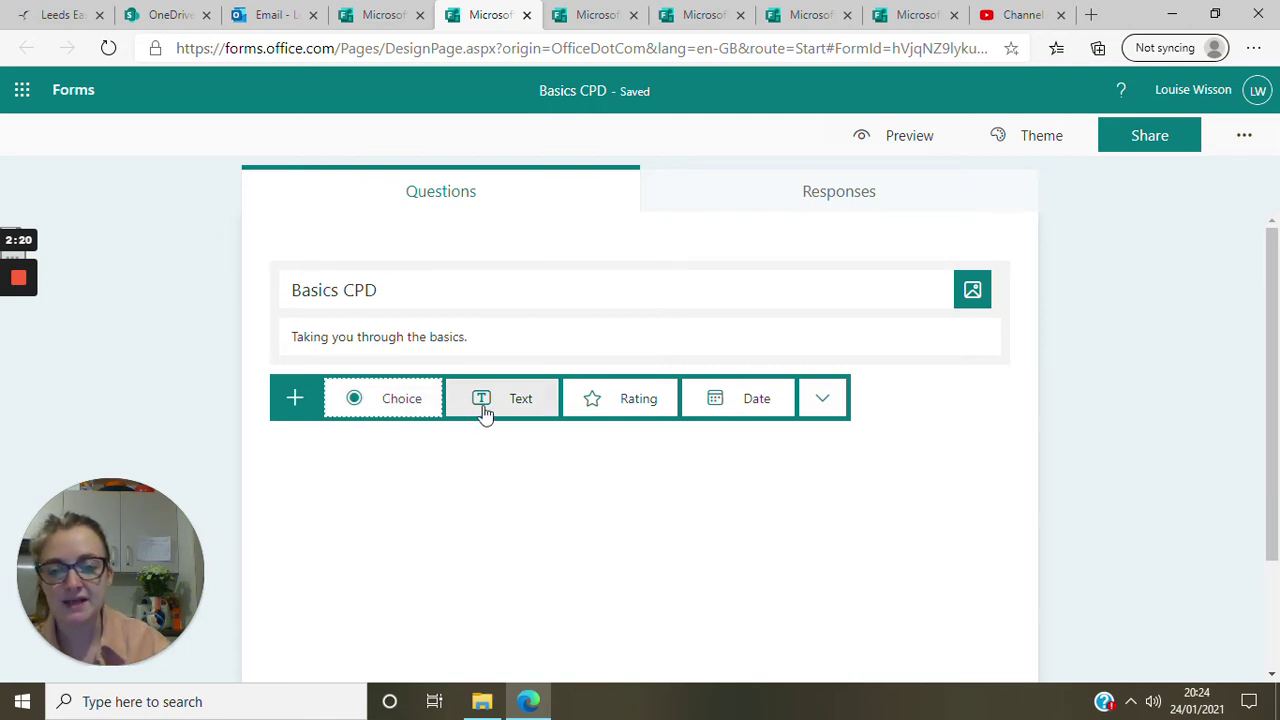
{"action": "left_click", "coordinate": [822, 402]}
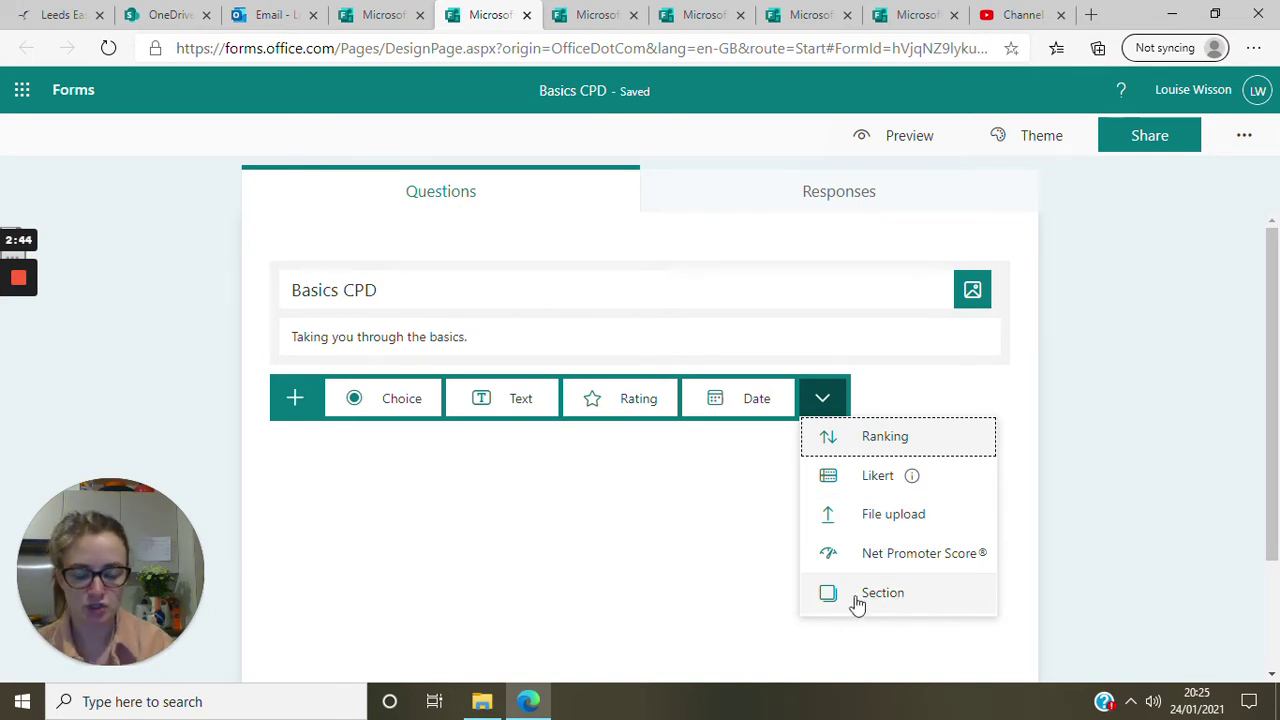
{"action": "left_click", "coordinate": [625, 512]}
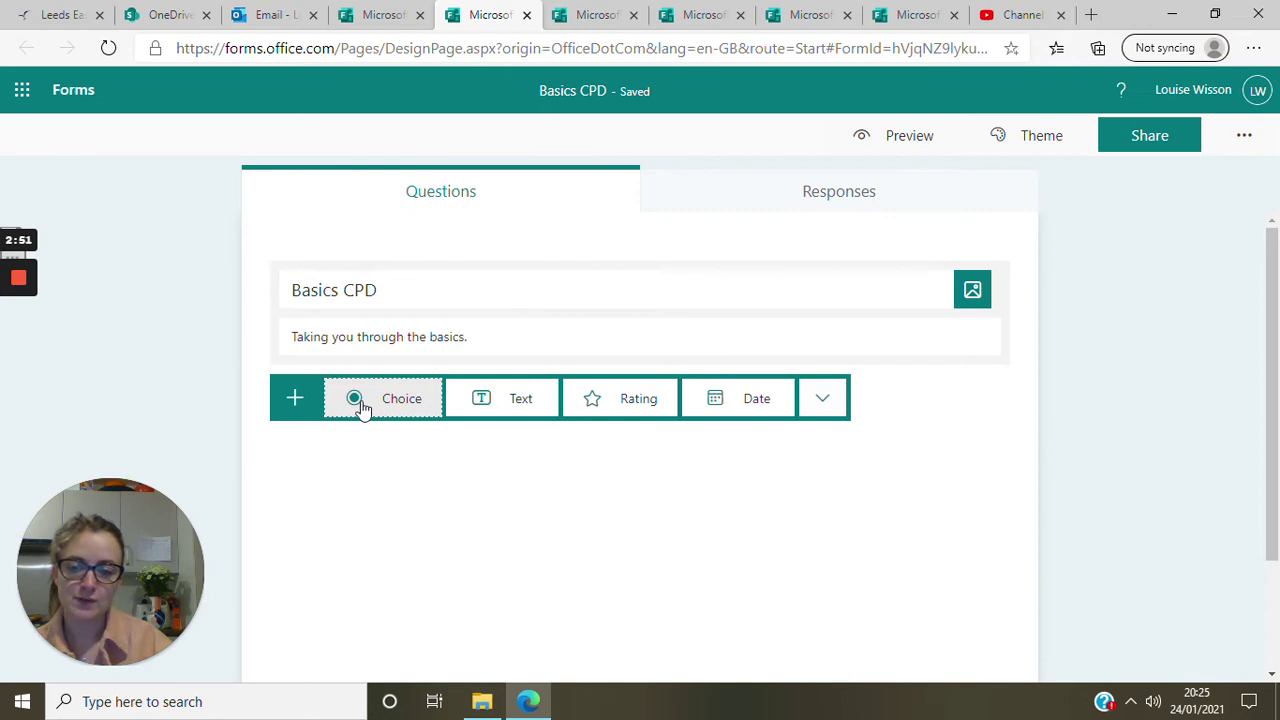
{"action": "left_click", "coordinate": [363, 408]}
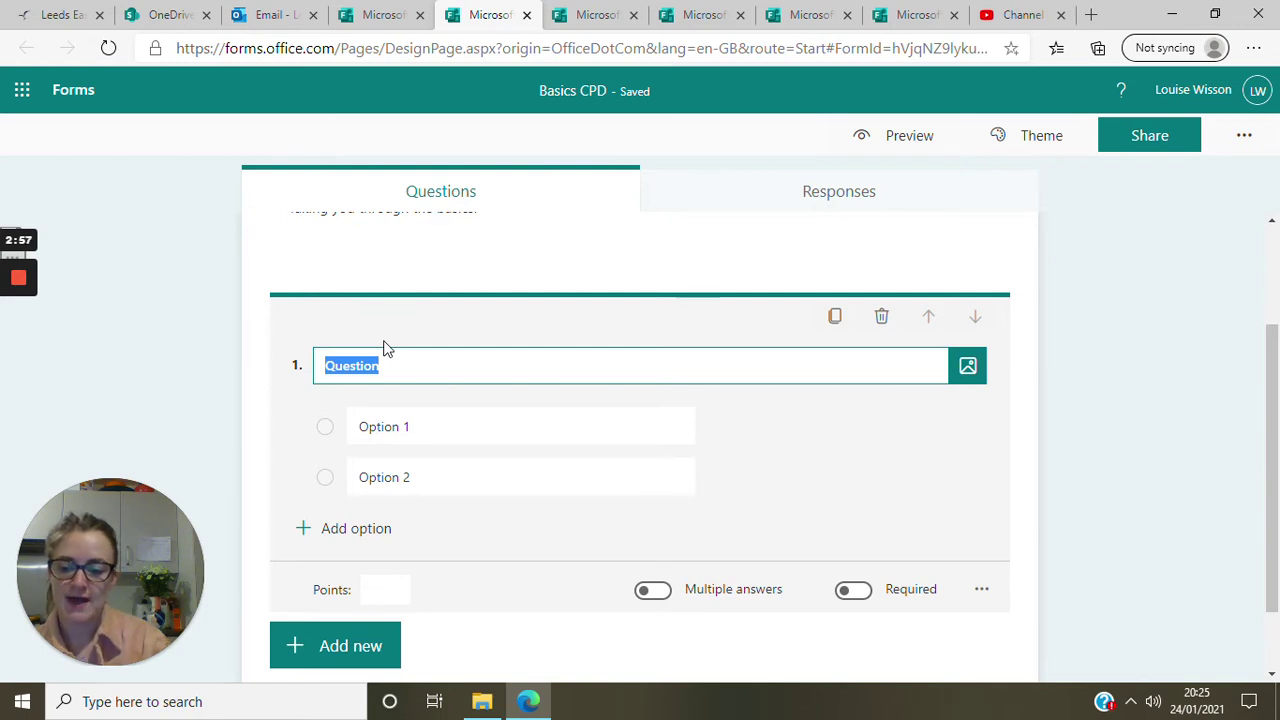
{"action": "type", "text": "What is your "}
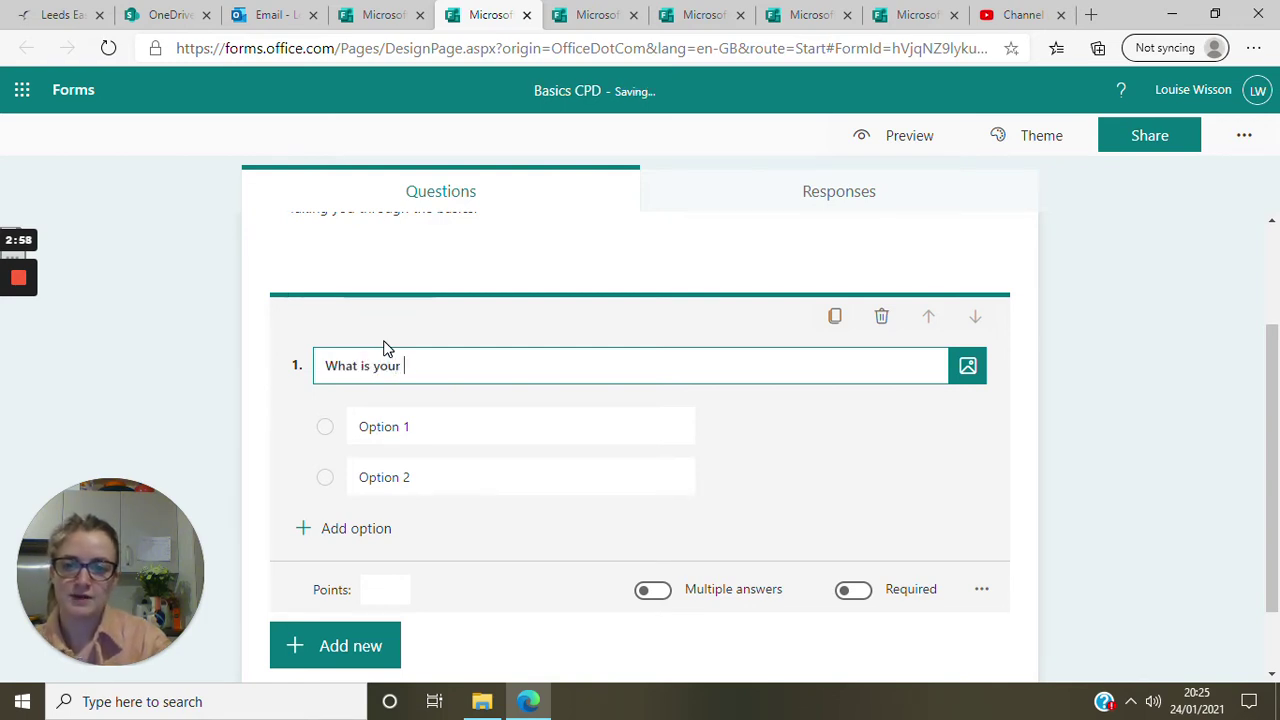
{"action": "type", "text": "name?"}
{"action": "key", "text": "Tab"}
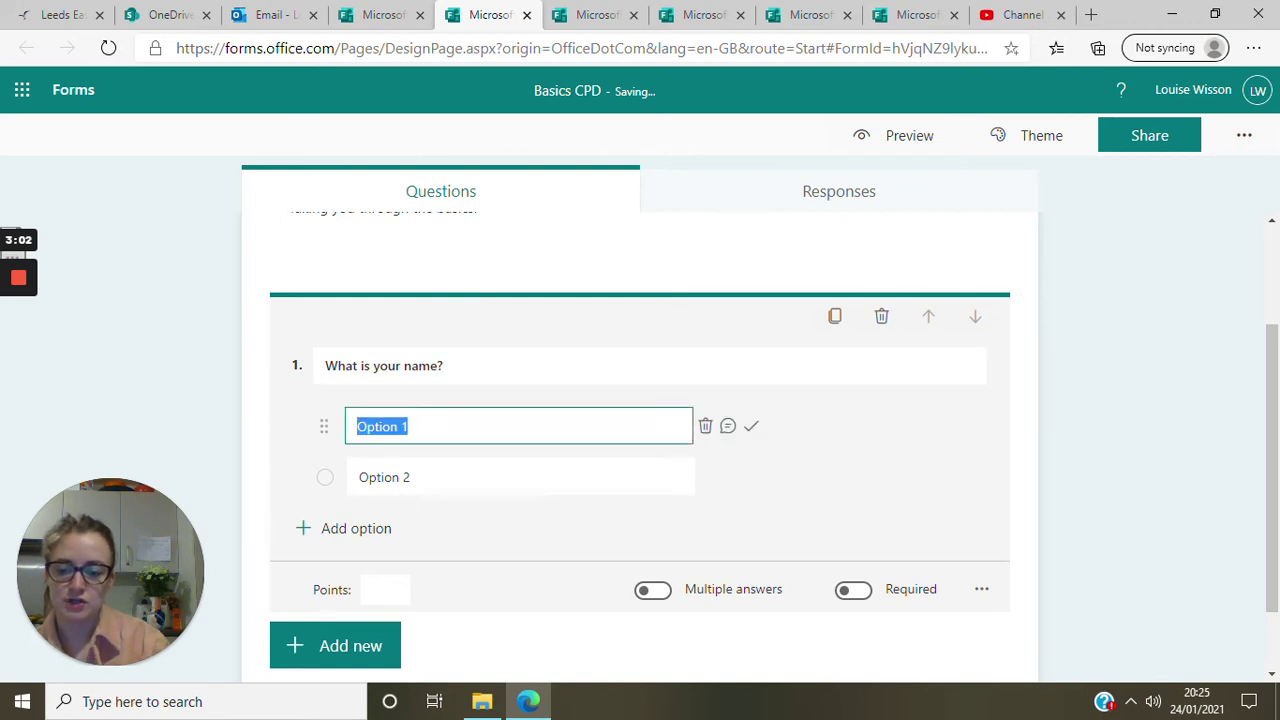
Step: Fill in the two existing answer options with different first names and add a third option with another first name
{"action": "type", "text": "Bob"}
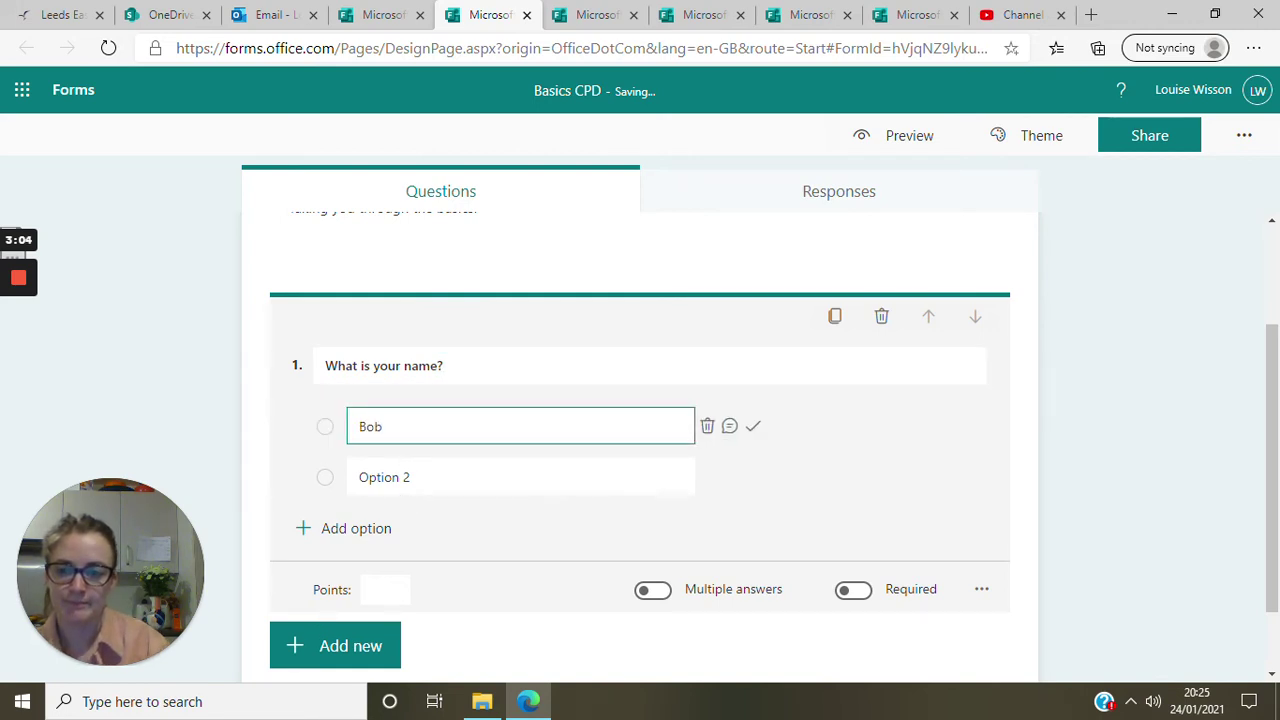
{"action": "left_click", "coordinate": [405, 477]}
{"action": "type", "text": "Tom"}
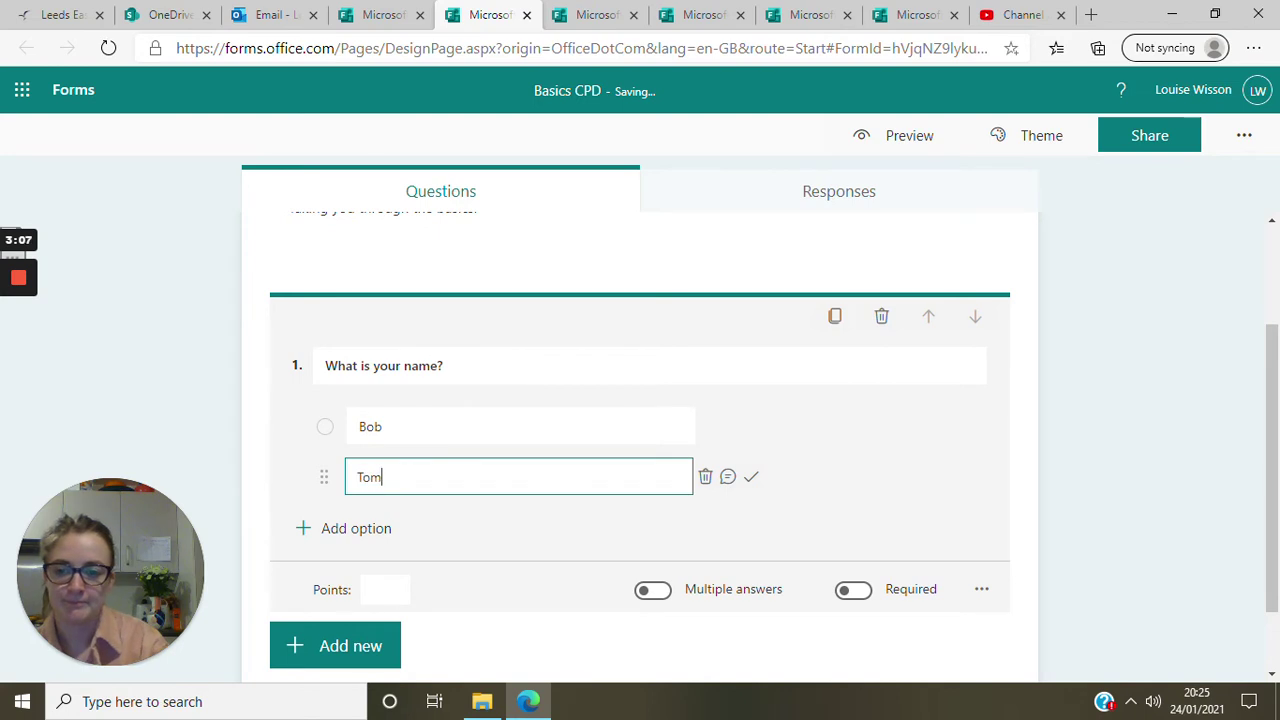
{"action": "key", "text": "BackSpace"}
{"action": "key", "text": "BackSpace"}
{"action": "type", "text": "im"}
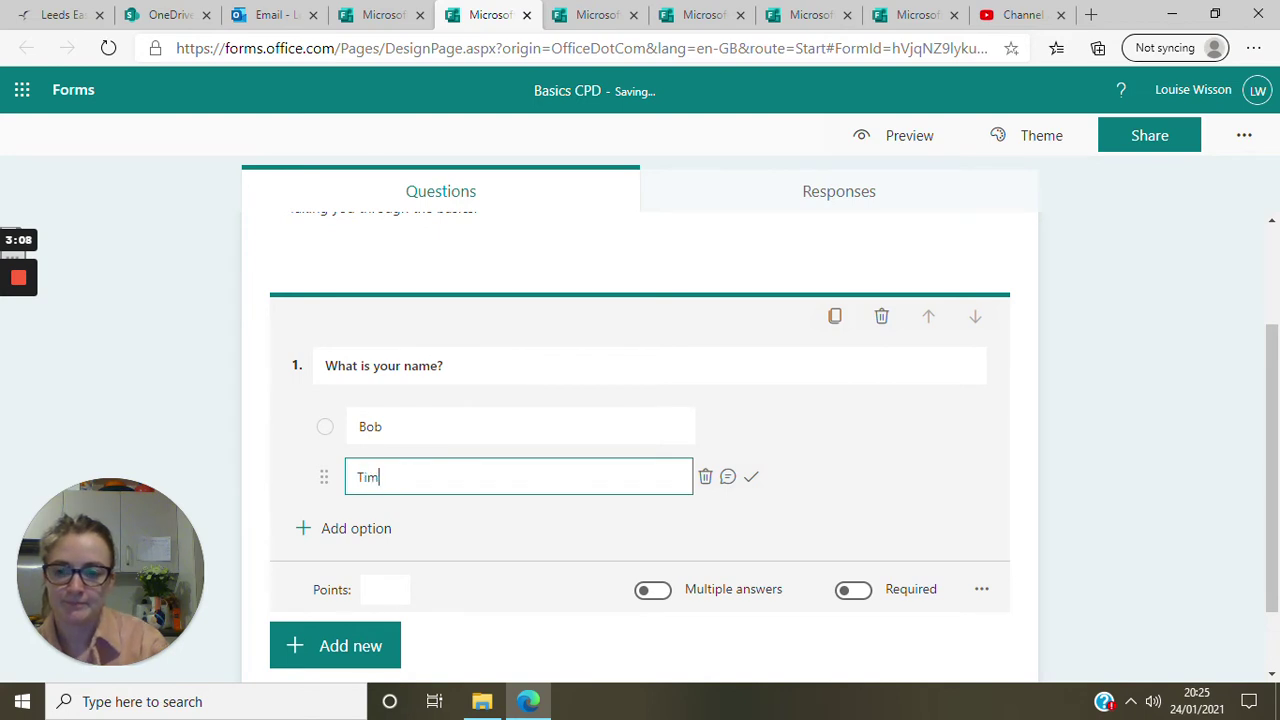
{"action": "left_click", "coordinate": [317, 538]}
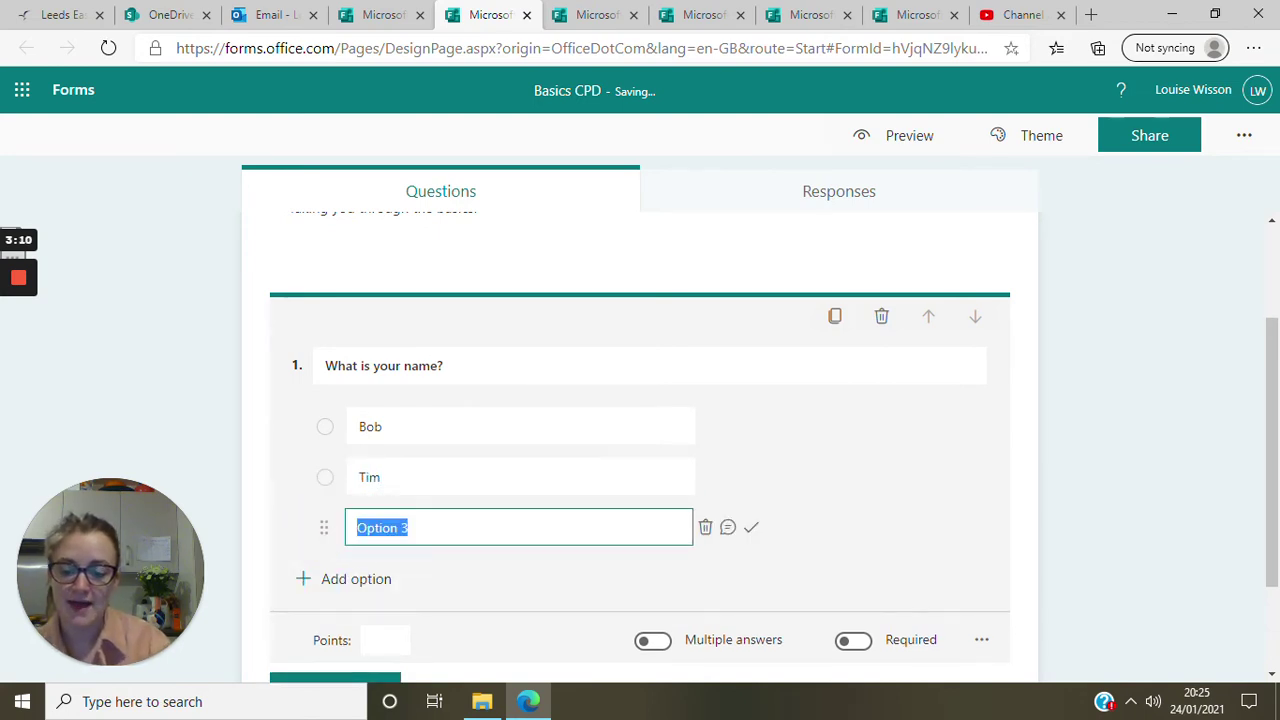
{"action": "type", "text": "Paul"}
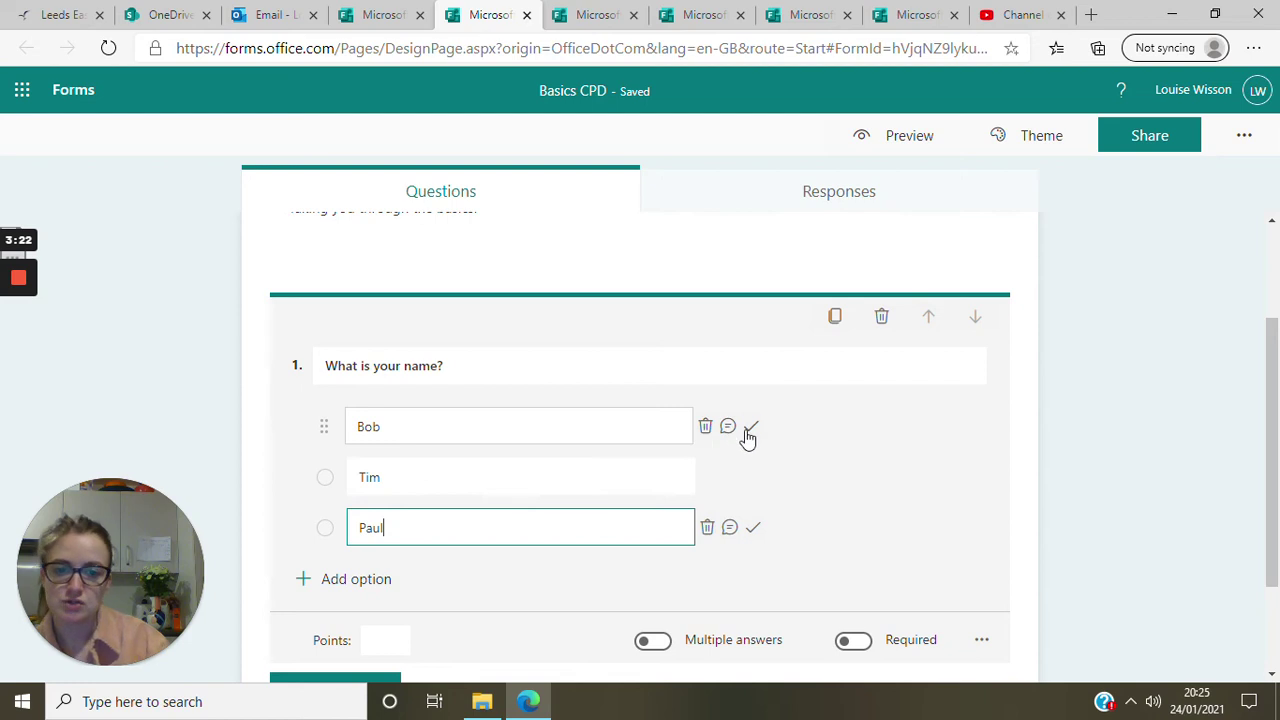
Step: Mark the first answer option as the correct answer and add a blank respondent message beneath it
{"action": "left_click", "coordinate": [751, 430]}
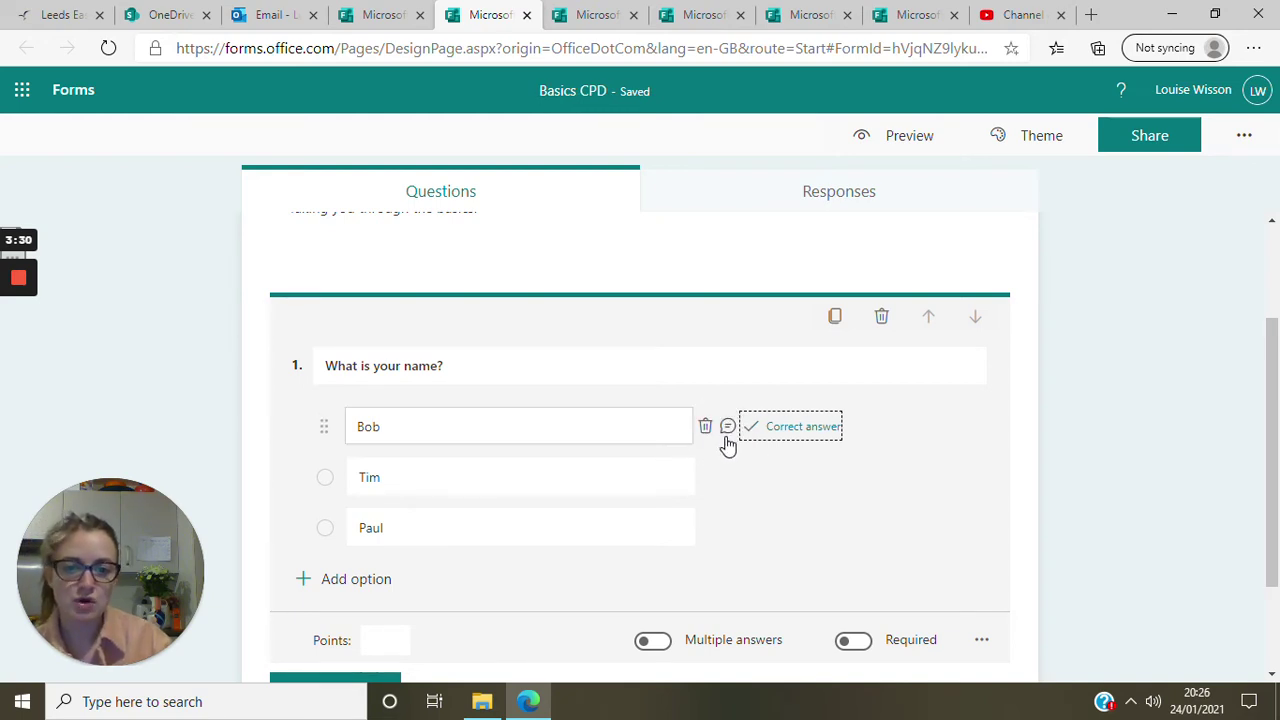
{"action": "left_click", "coordinate": [727, 430]}
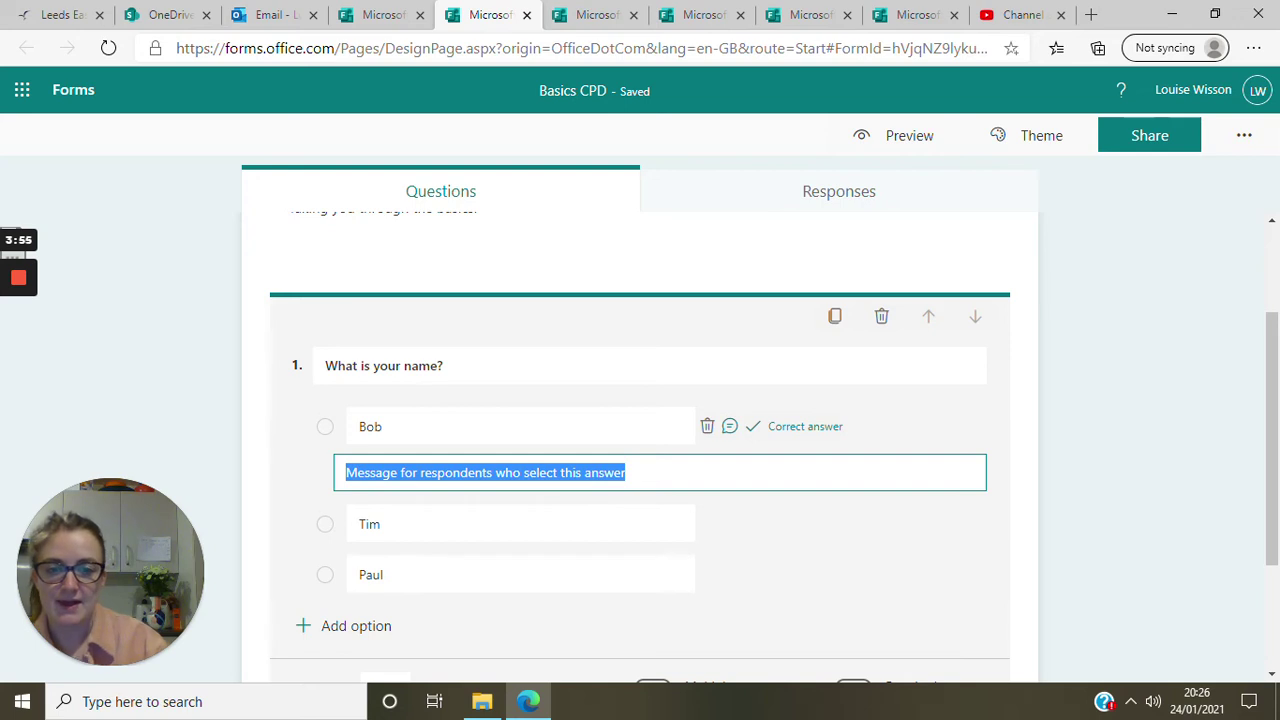
{"action": "left_click", "coordinate": [1167, 425]}
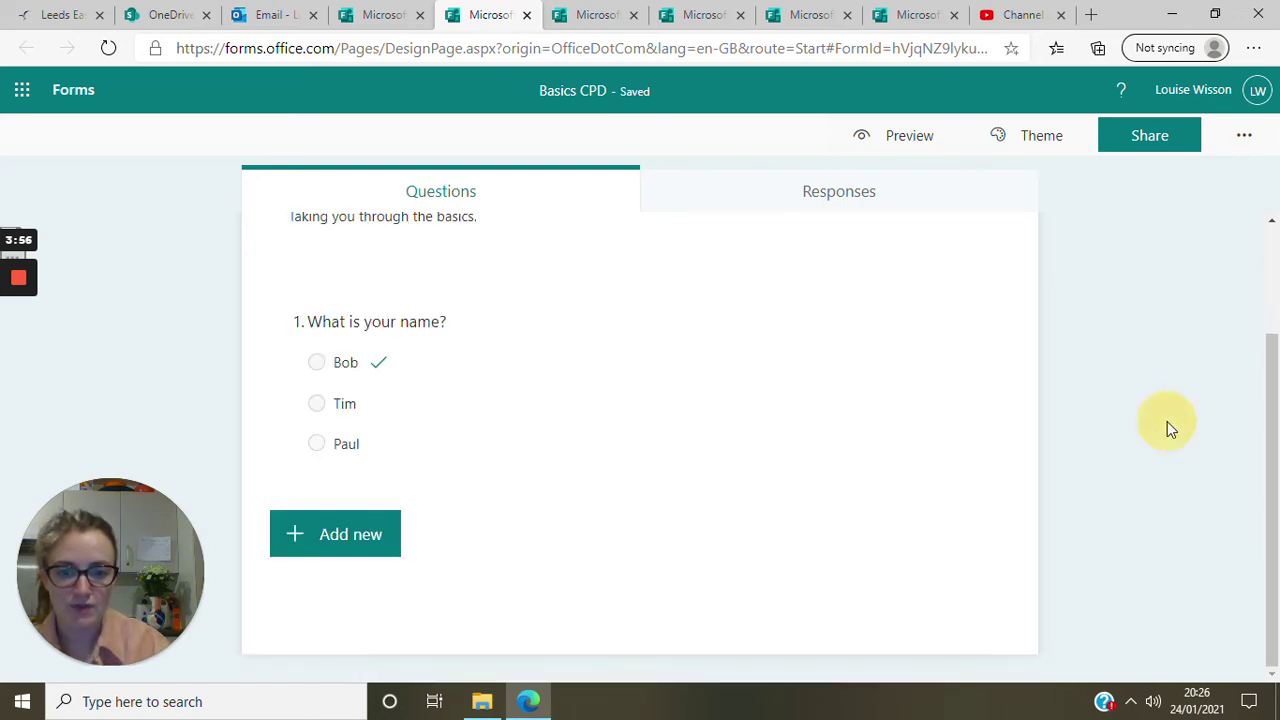
{"action": "left_click", "coordinate": [474, 403]}
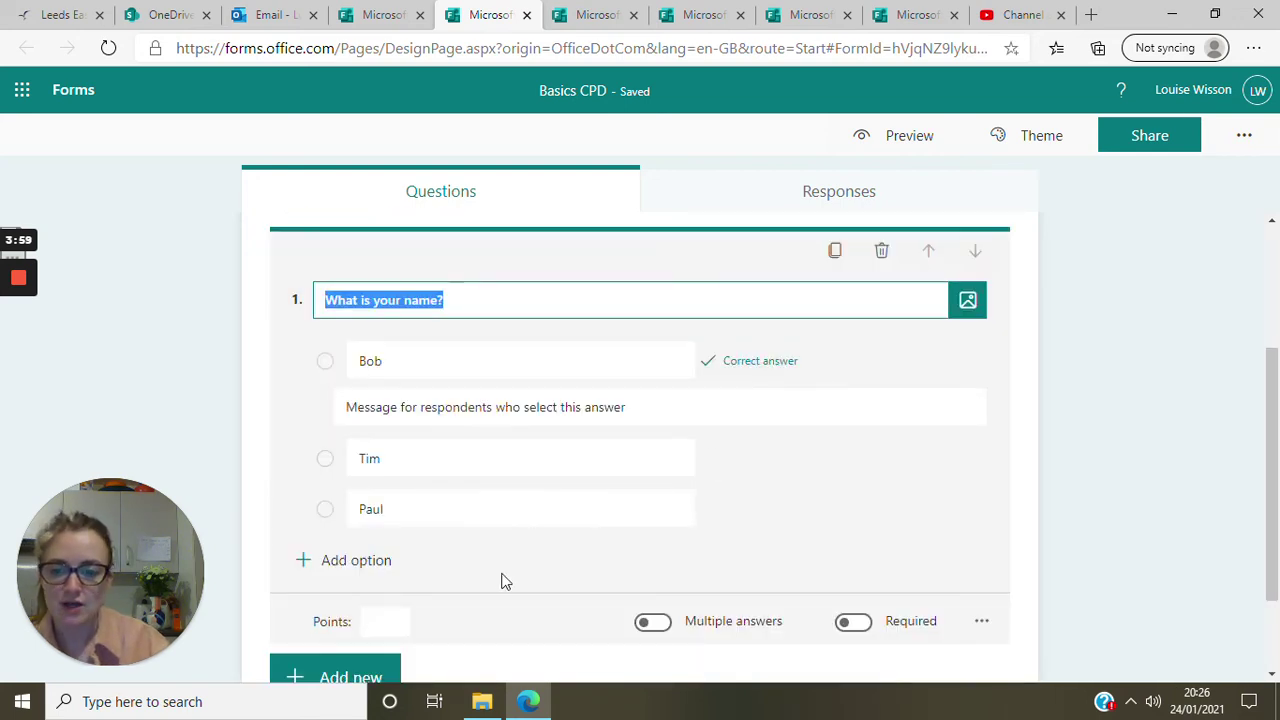
{"action": "left_click", "coordinate": [1272, 498]}
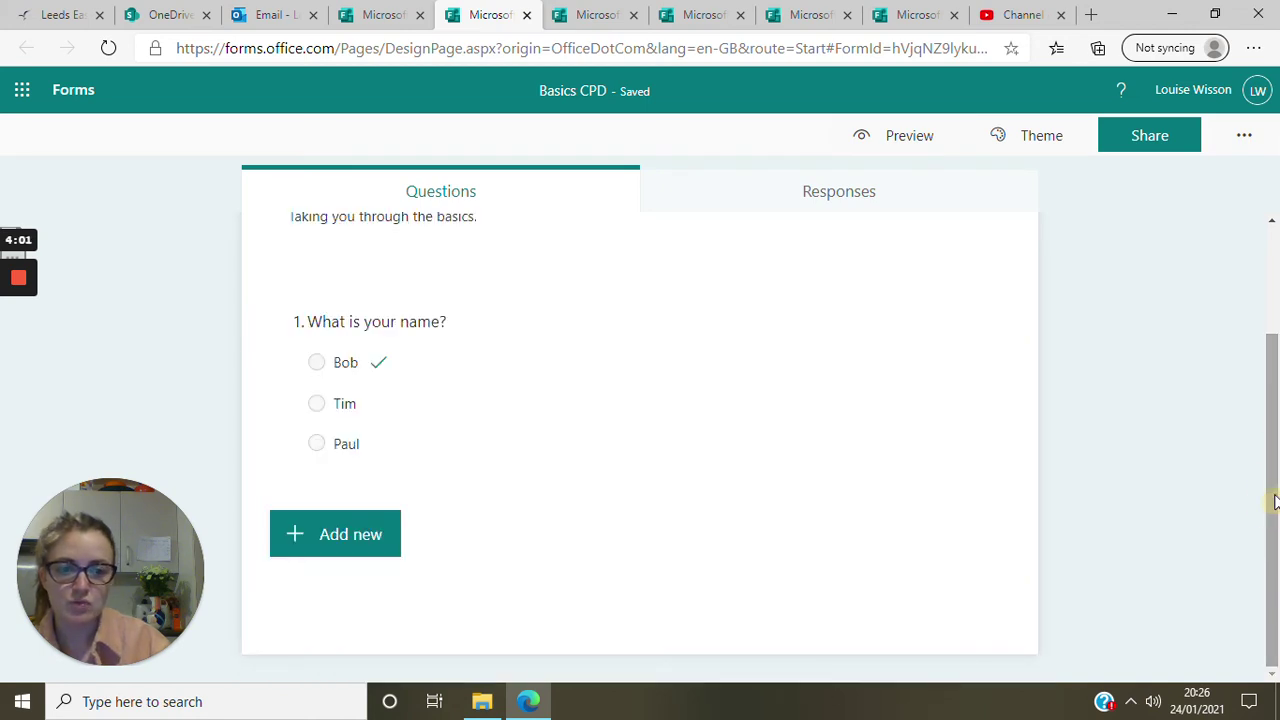
Step: Turn the Required setting on and off again for the "What is your name?" question, and delete the question
{"action": "left_click", "coordinate": [690, 386]}
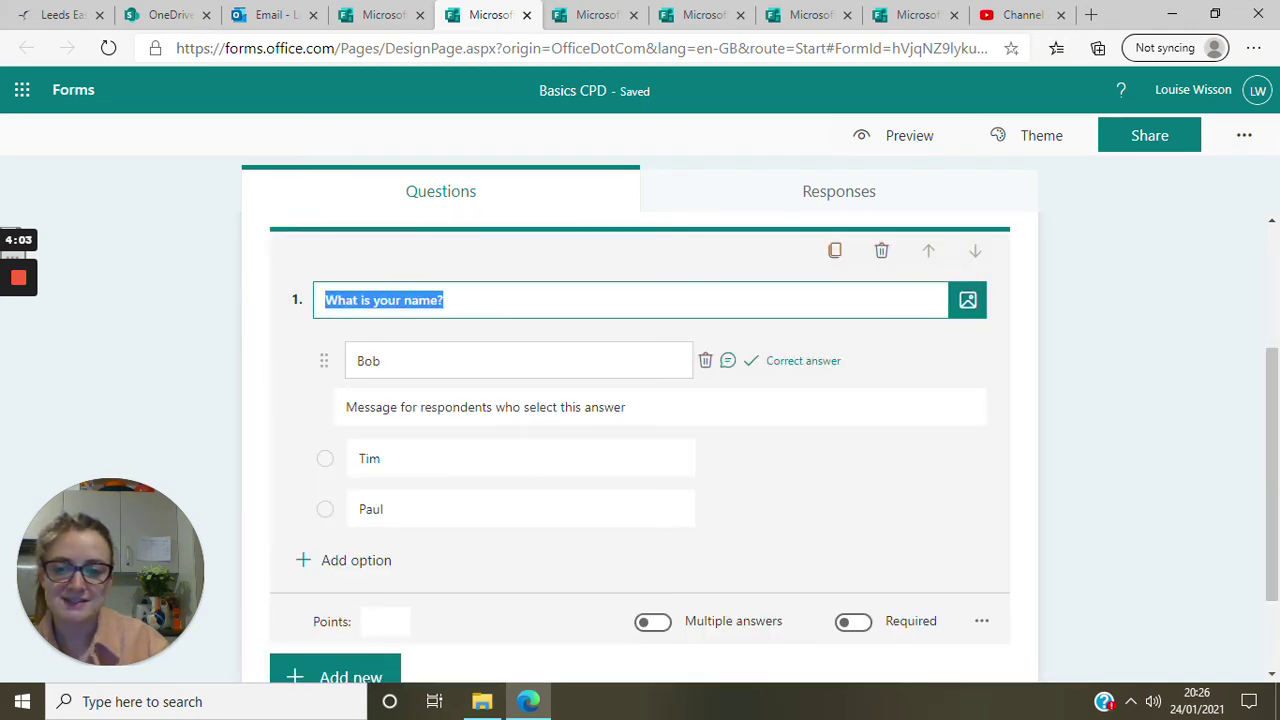
{"action": "left_click", "coordinate": [852, 628]}
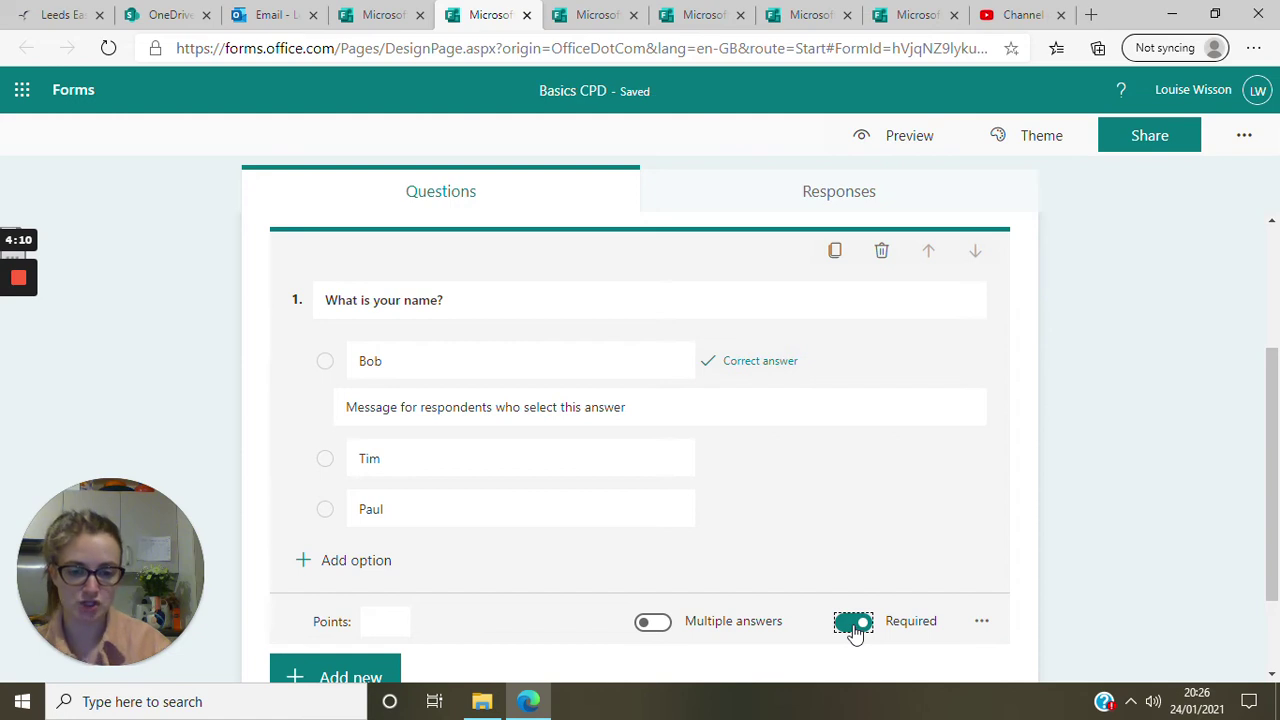
{"action": "left_click", "coordinate": [853, 624]}
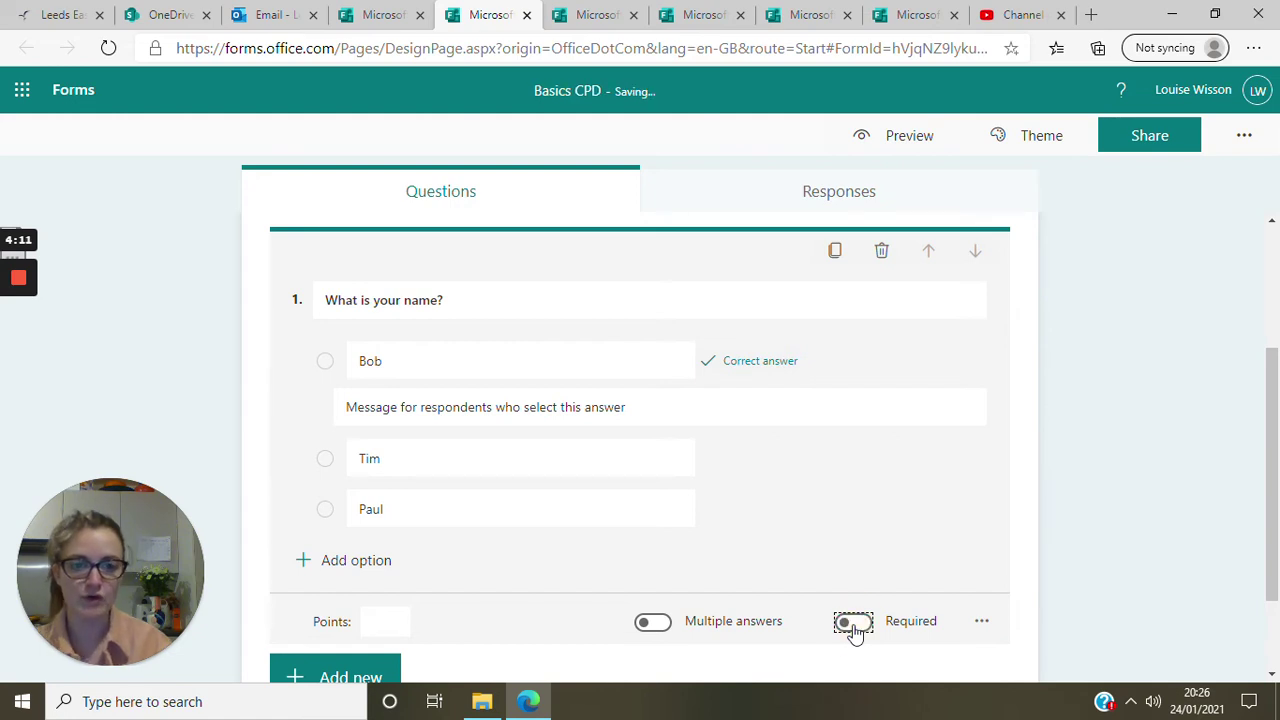
{"action": "left_click", "coordinate": [881, 252]}
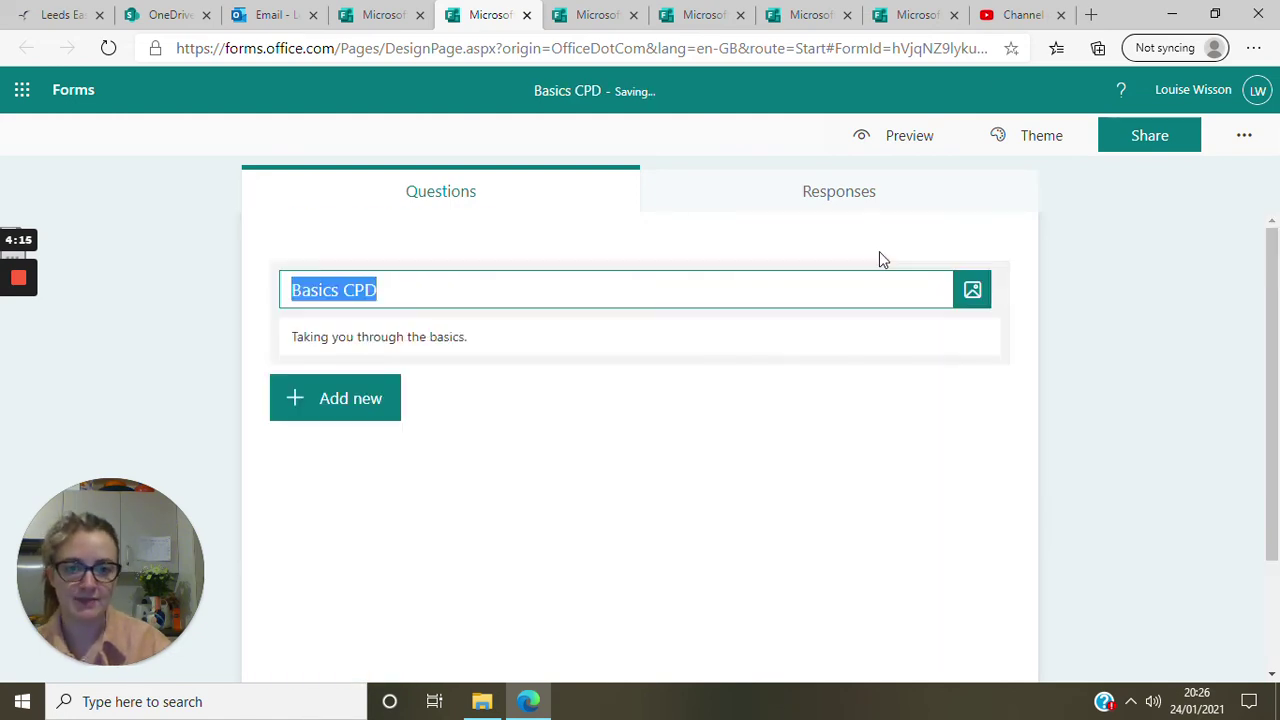
{"action": "left_click", "coordinate": [1219, 393]}
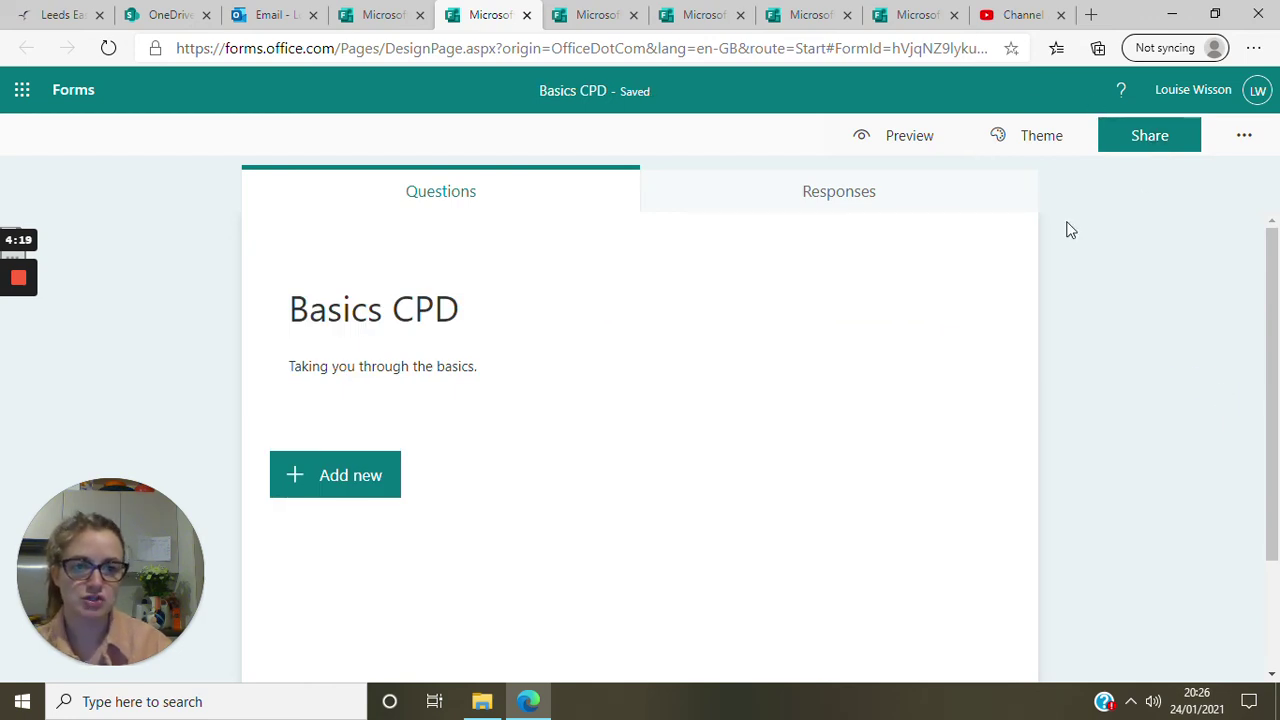
Step: Try the purple and pink colour themes on the quiz, and apply the Bright green theme
{"action": "left_click", "coordinate": [1056, 148]}
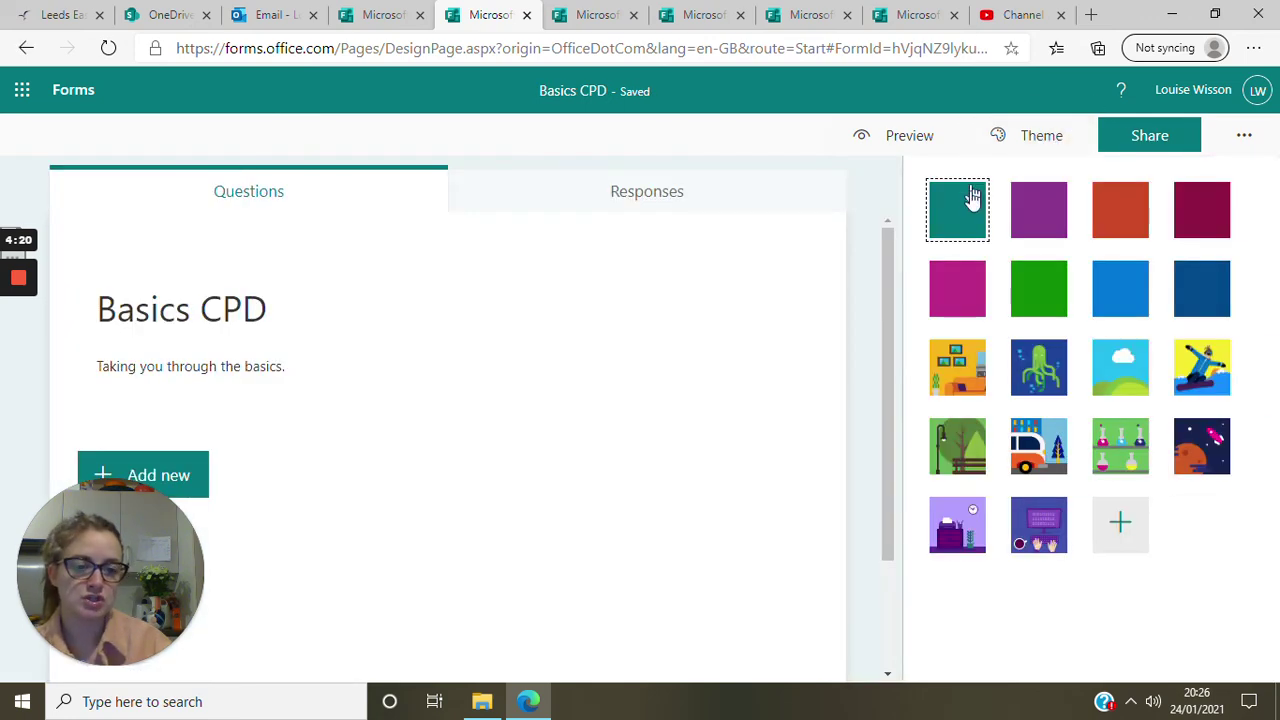
{"action": "left_click", "coordinate": [1044, 216]}
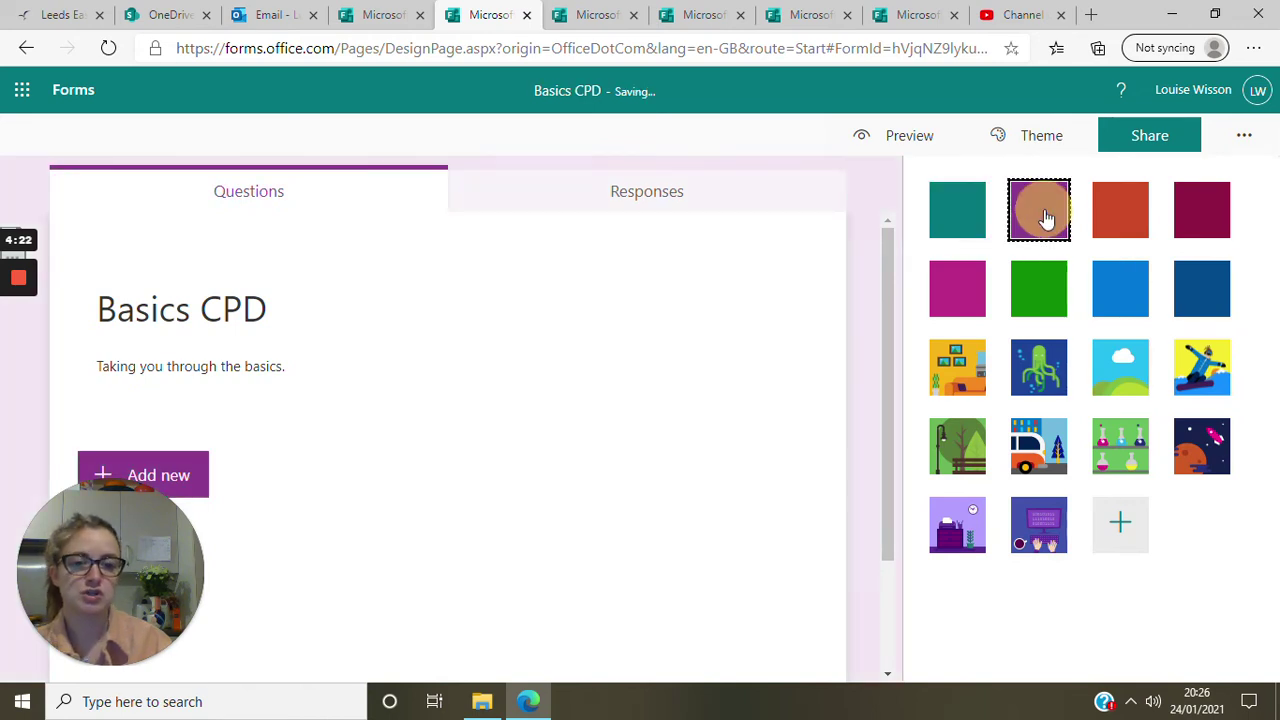
{"action": "left_click", "coordinate": [945, 300]}
{"action": "left_click", "coordinate": [1048, 300]}
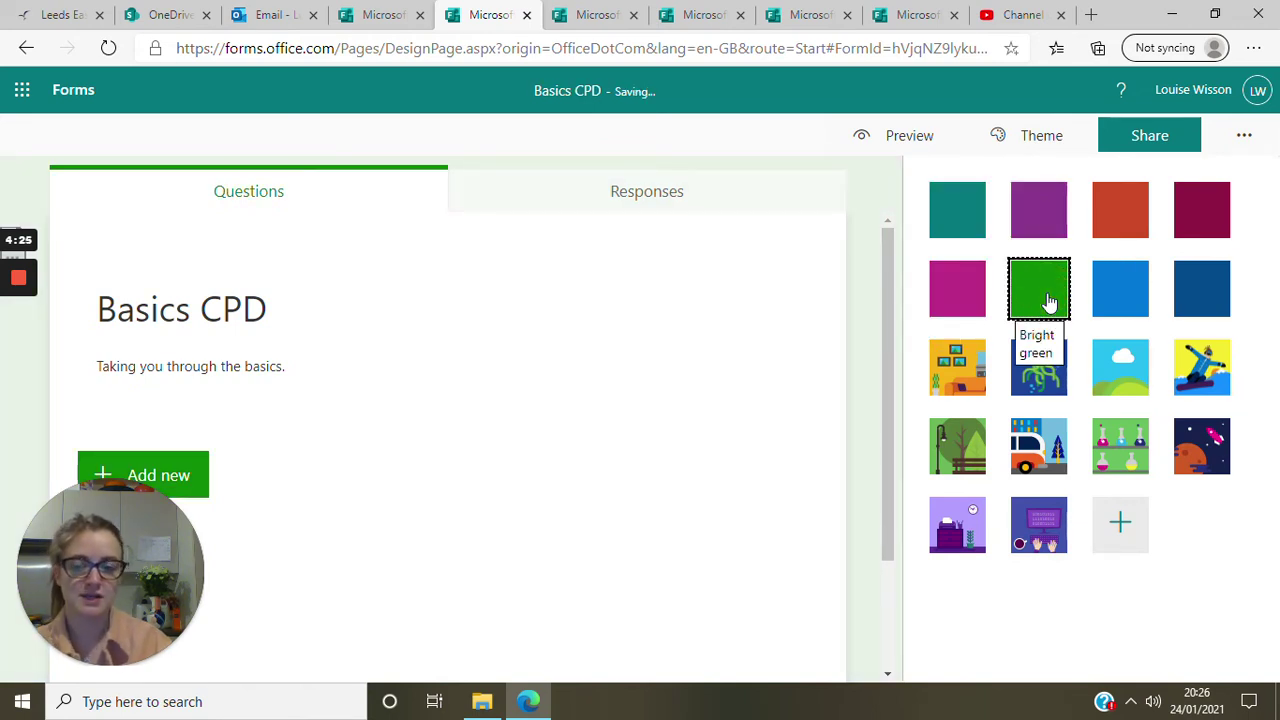
Step: Open the sharing options for the Basics CPD quiz and copy its response link for people in the organisation
{"action": "left_click", "coordinate": [1138, 141]}
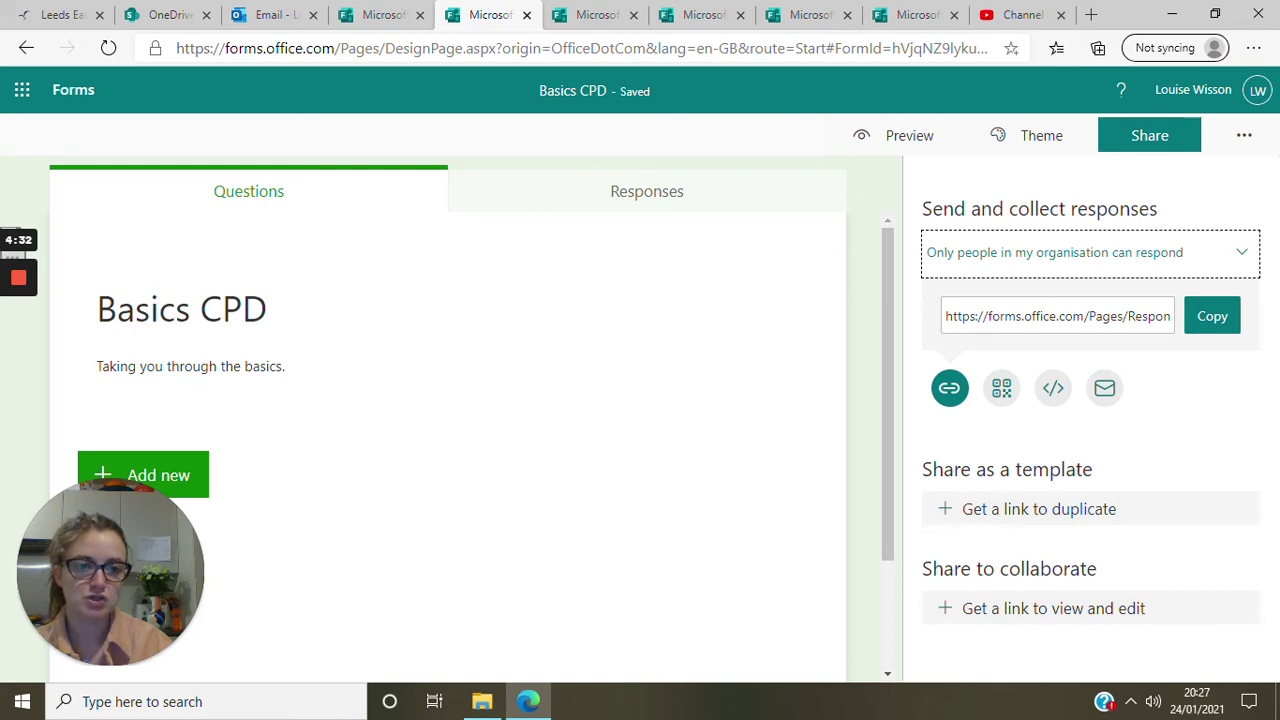
{"action": "left_click", "coordinate": [1130, 316]}
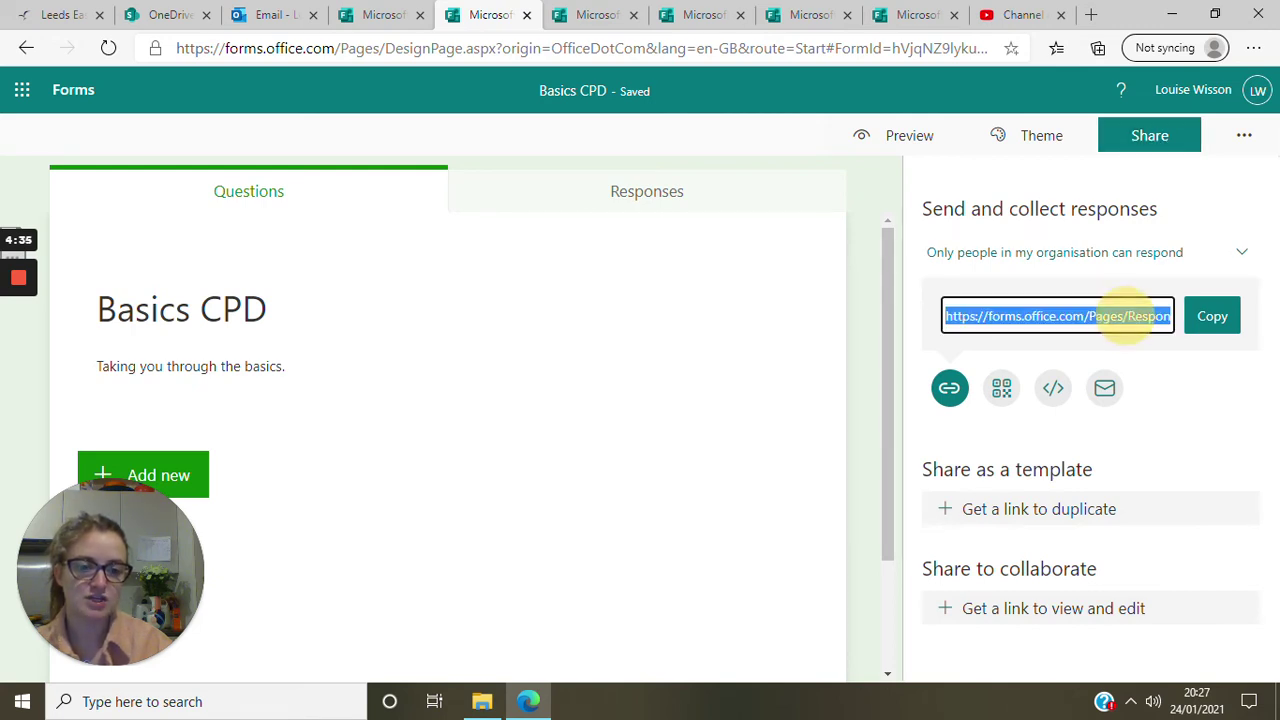
{"action": "left_click", "coordinate": [1211, 327]}
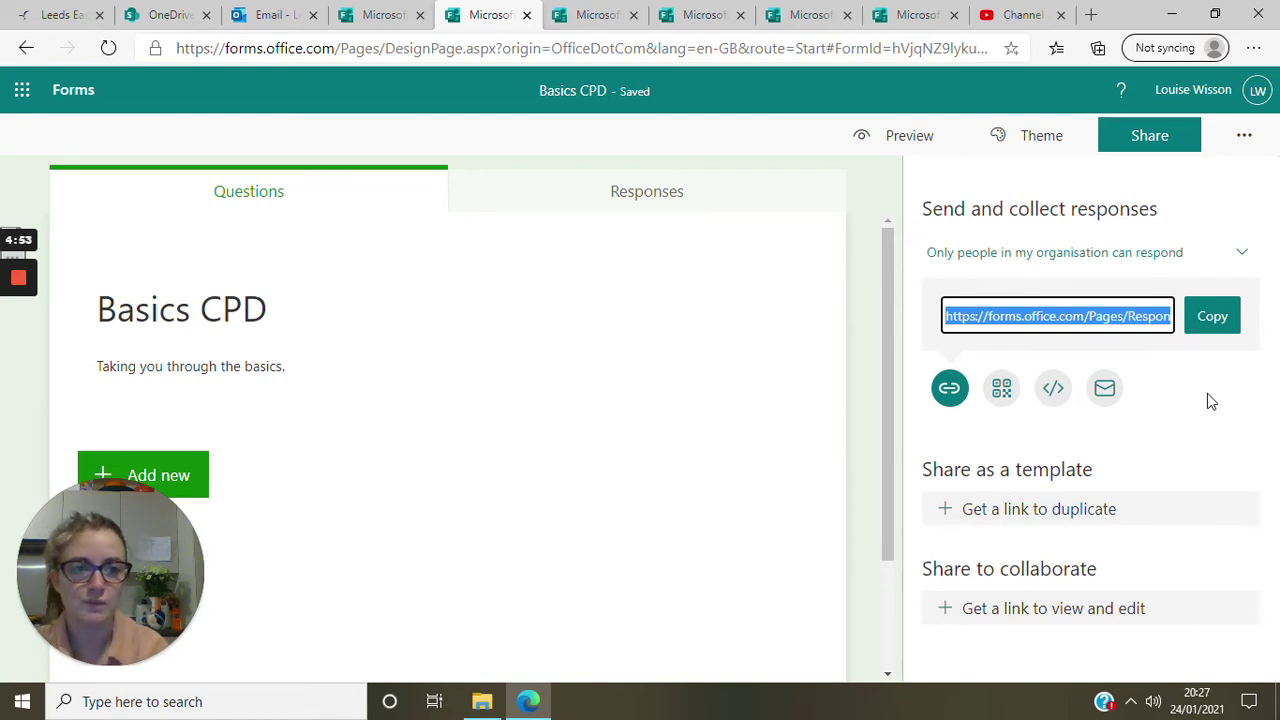
Step: Review the quiz settings for showing results automatically and who can fill in the form, and close them
{"action": "left_click", "coordinate": [1238, 143]}
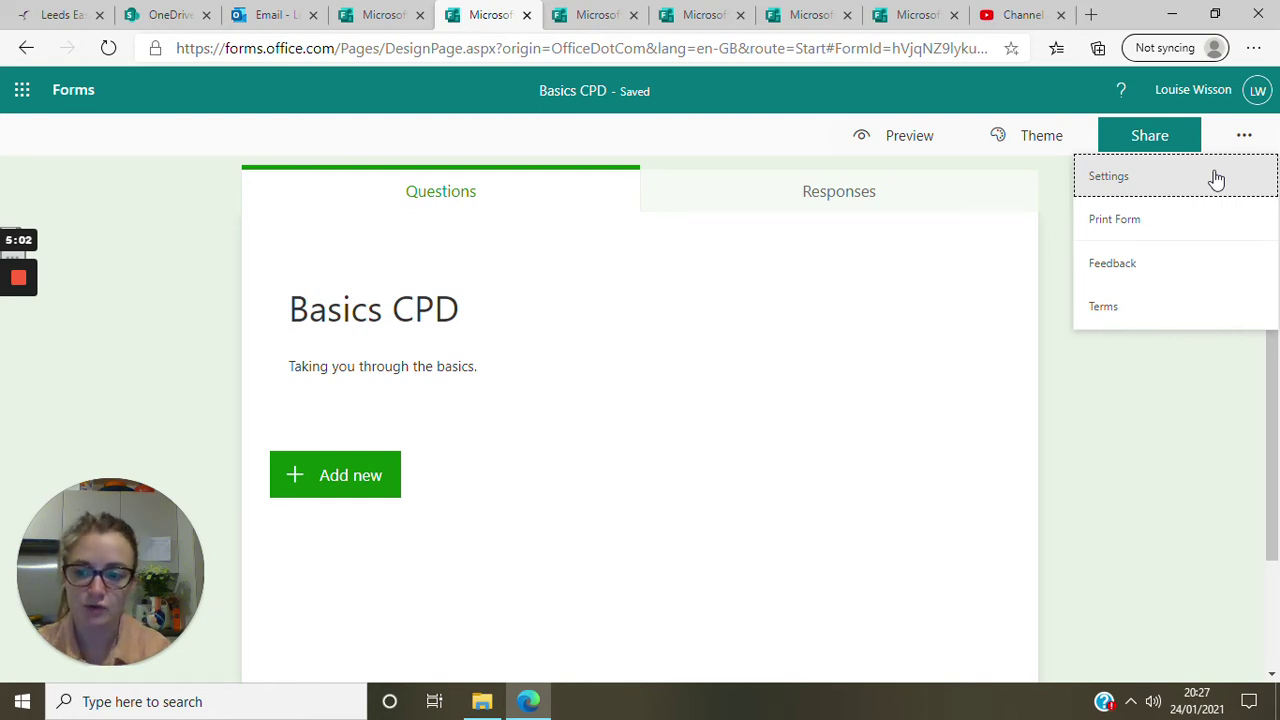
{"action": "left_click", "coordinate": [1216, 178]}
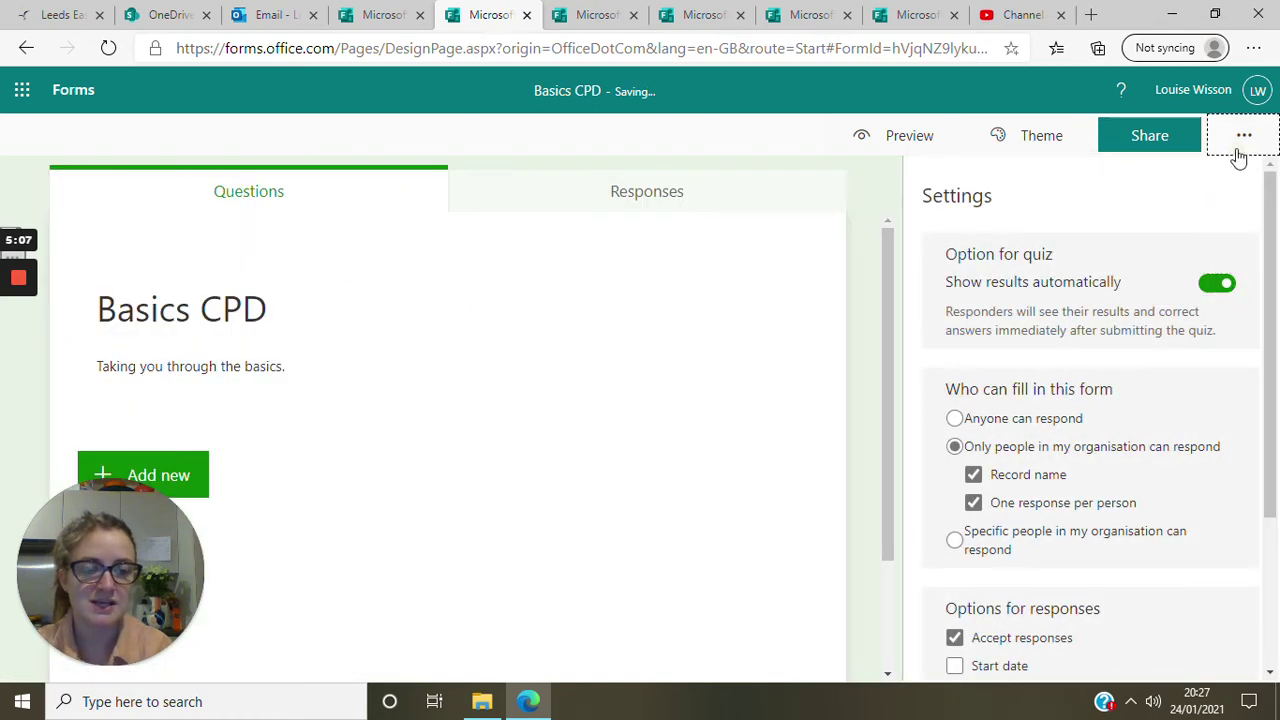
{"action": "left_click", "coordinate": [1240, 150]}
{"action": "left_click", "coordinate": [1218, 178]}
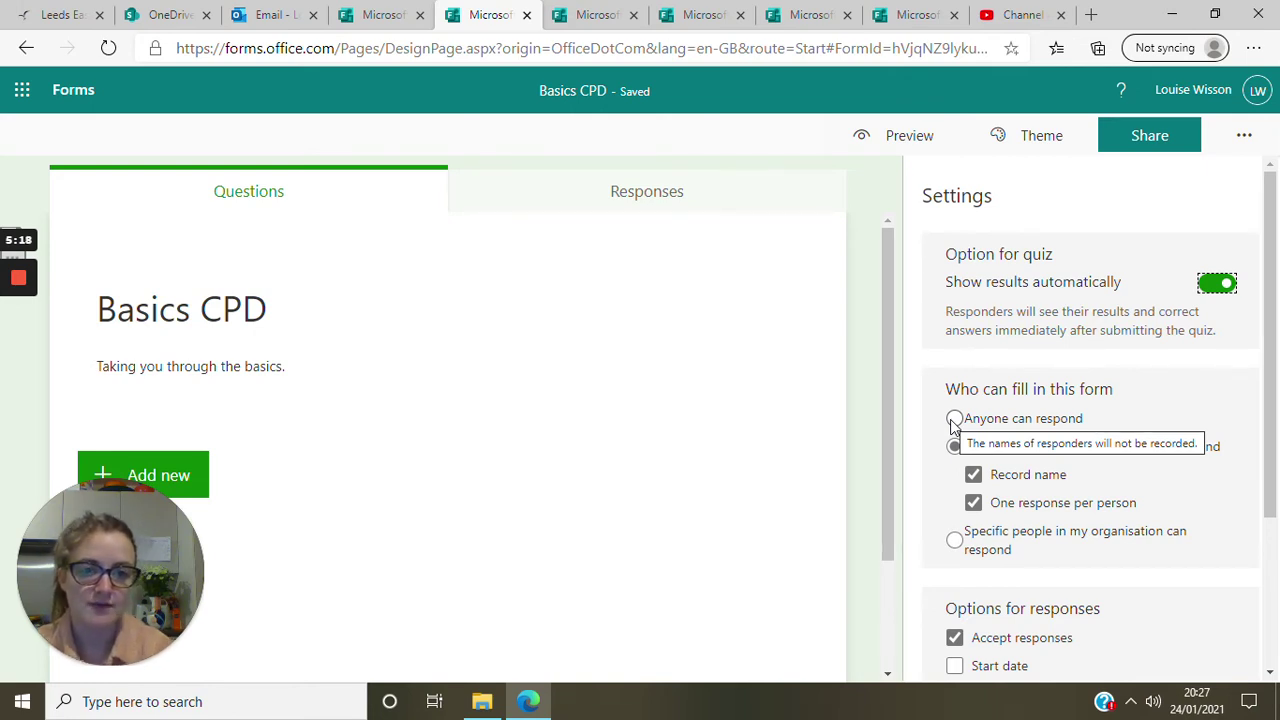
{"action": "left_click", "coordinate": [875, 188]}
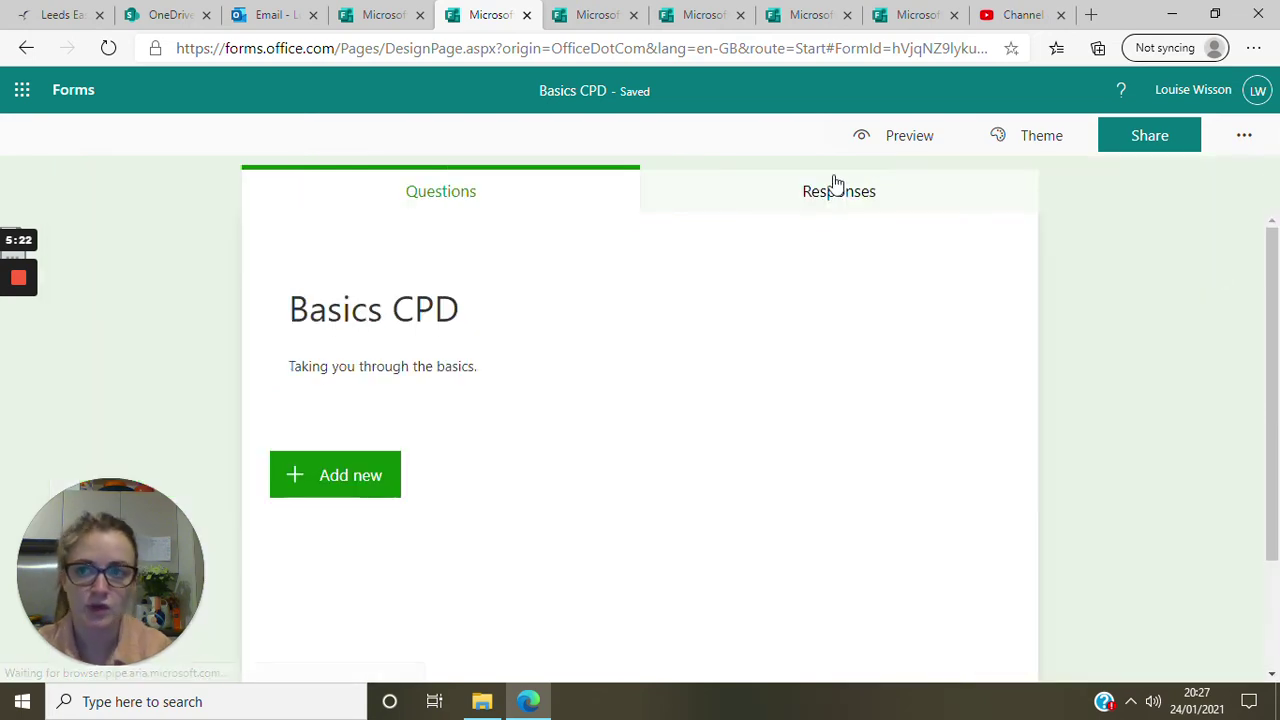
Step: Open the "English example" form from the Forms home page and view the long-answer settings of its "We do:" question
{"action": "left_click", "coordinate": [73, 95]}
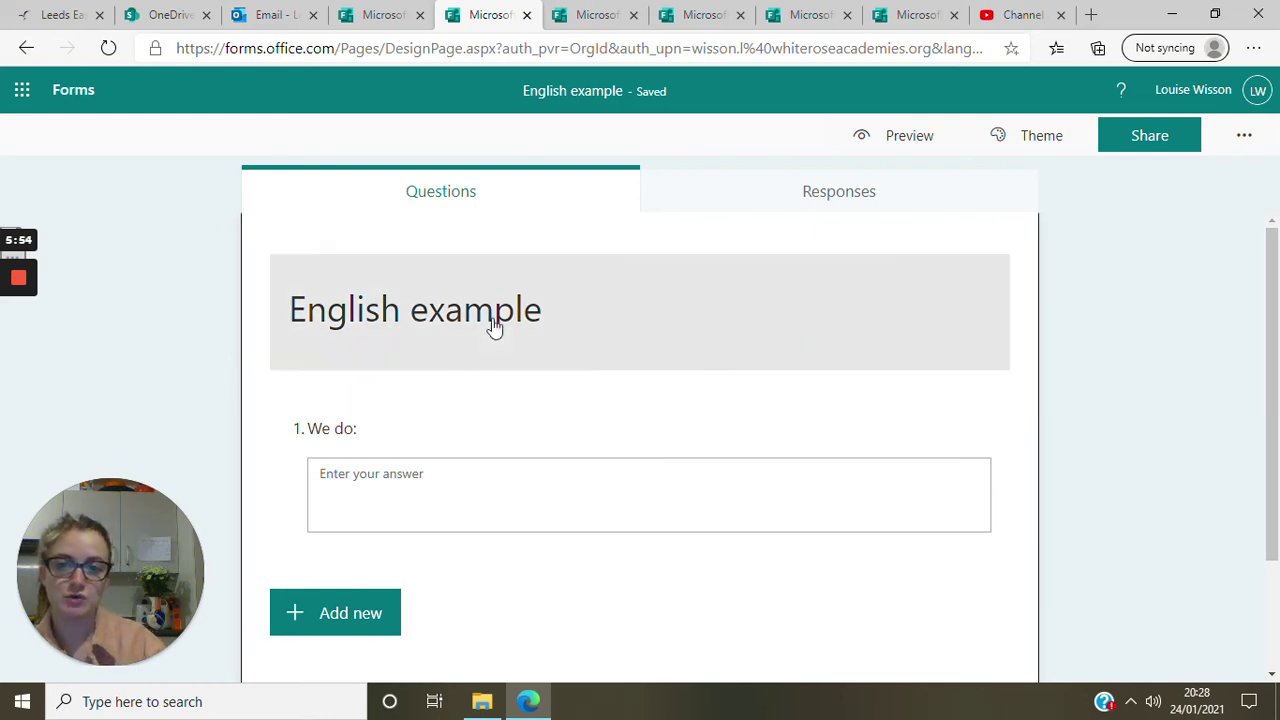
{"action": "left_click", "coordinate": [512, 498]}
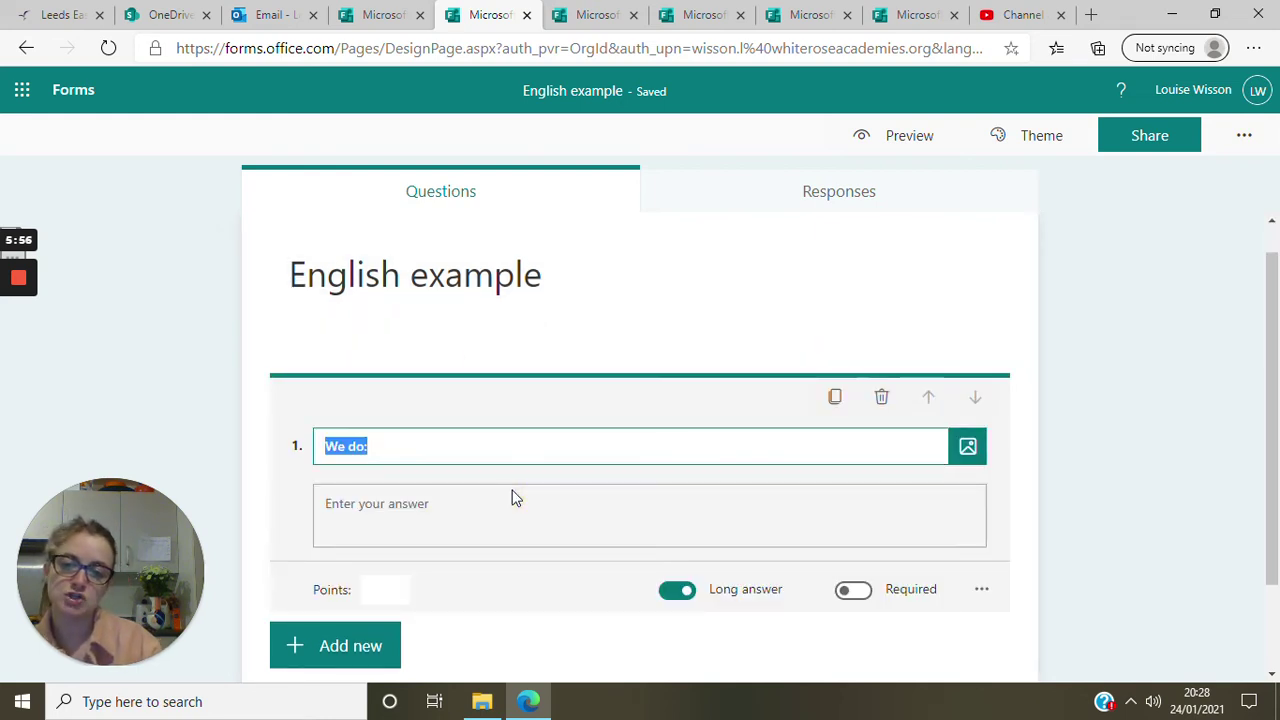
{"action": "left_click", "coordinate": [480, 510]}
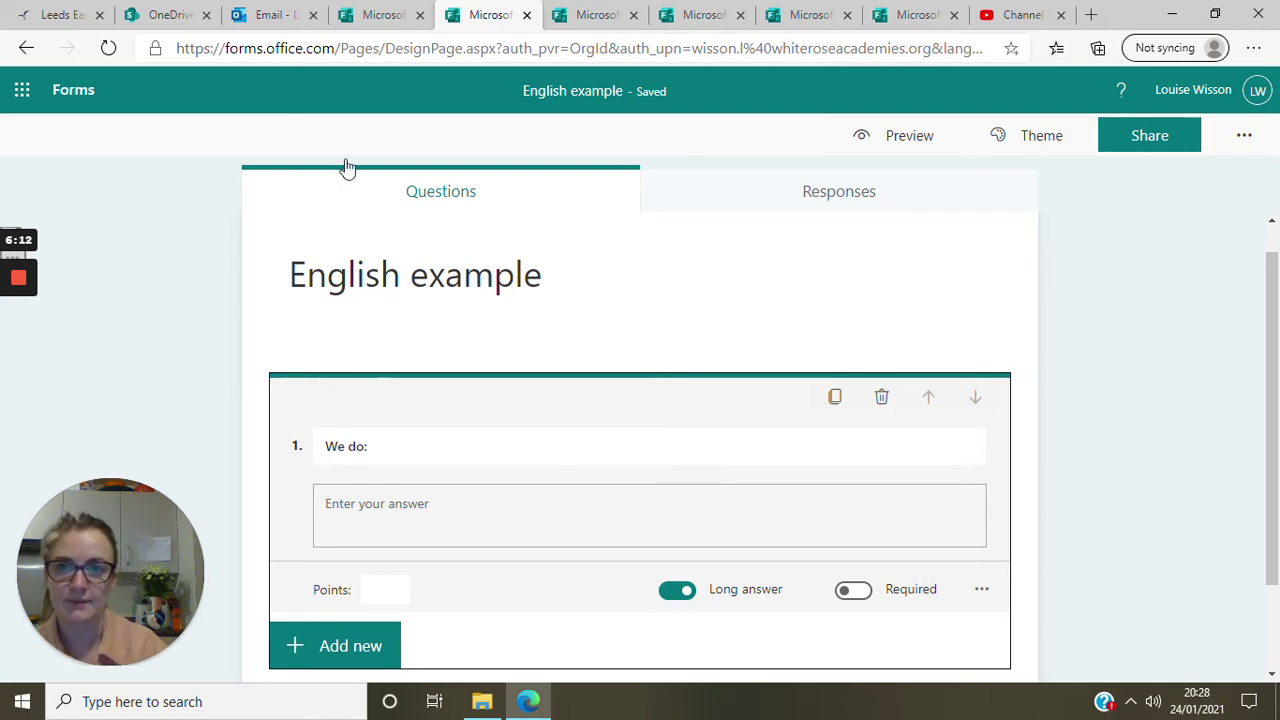
Step: Open the "Year 11 Starter 20/1/21" quiz from the list of recent forms and look through its first questions
{"action": "left_click", "coordinate": [395, 13]}
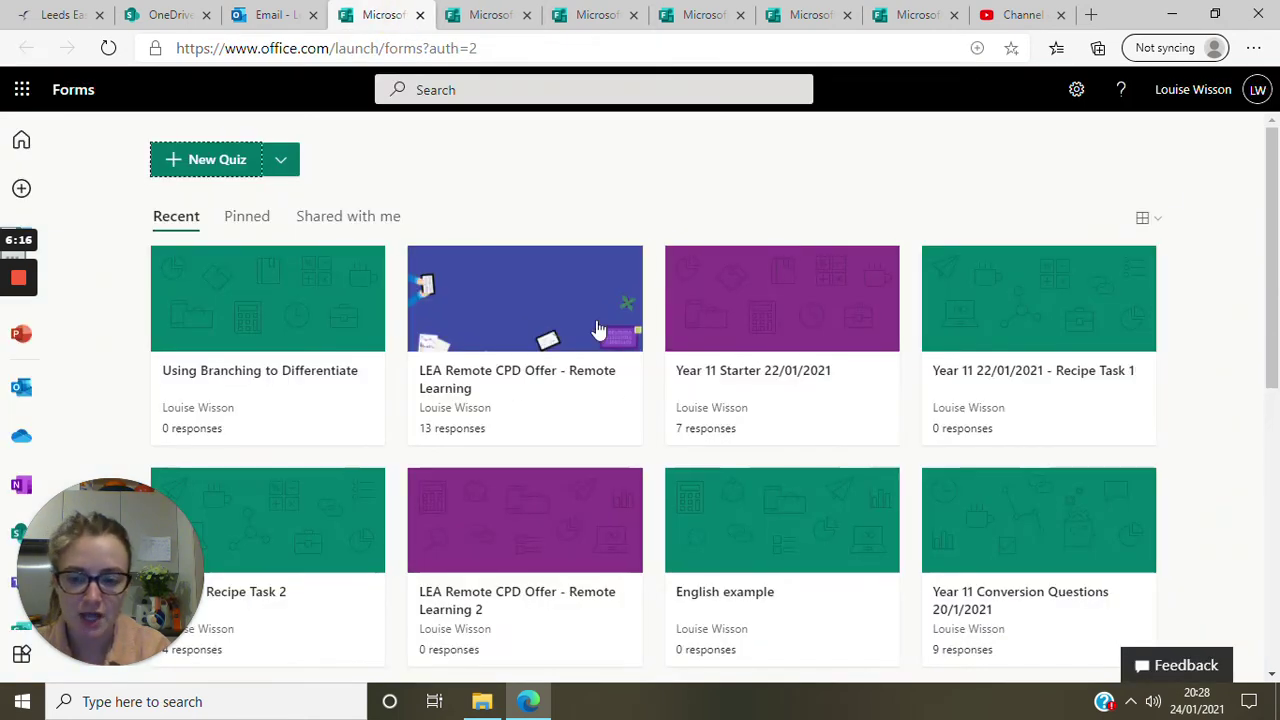
{"action": "scroll", "coordinate": [1273, 258], "scroll_direction": "down", "scroll_amount": 1}
{"action": "left_click_drag", "start_coordinate": [1273, 258], "coordinate": [1273, 420]}
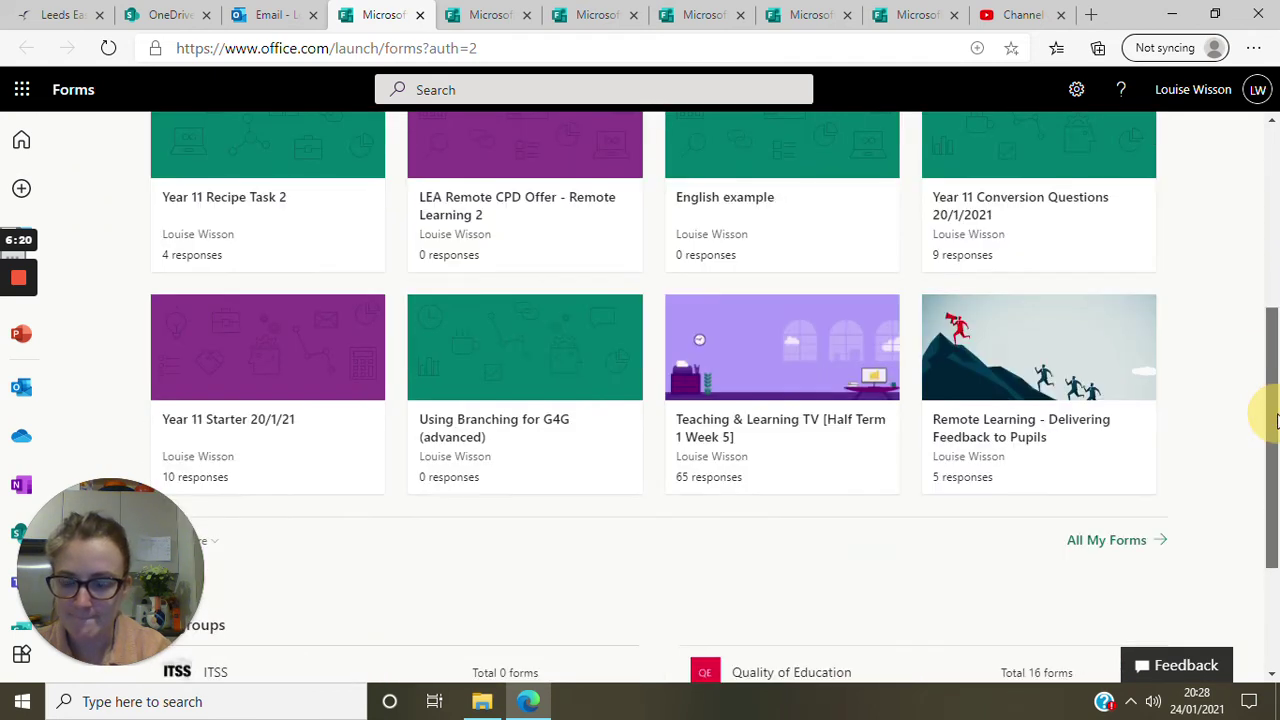
{"action": "left_click", "coordinate": [307, 320]}
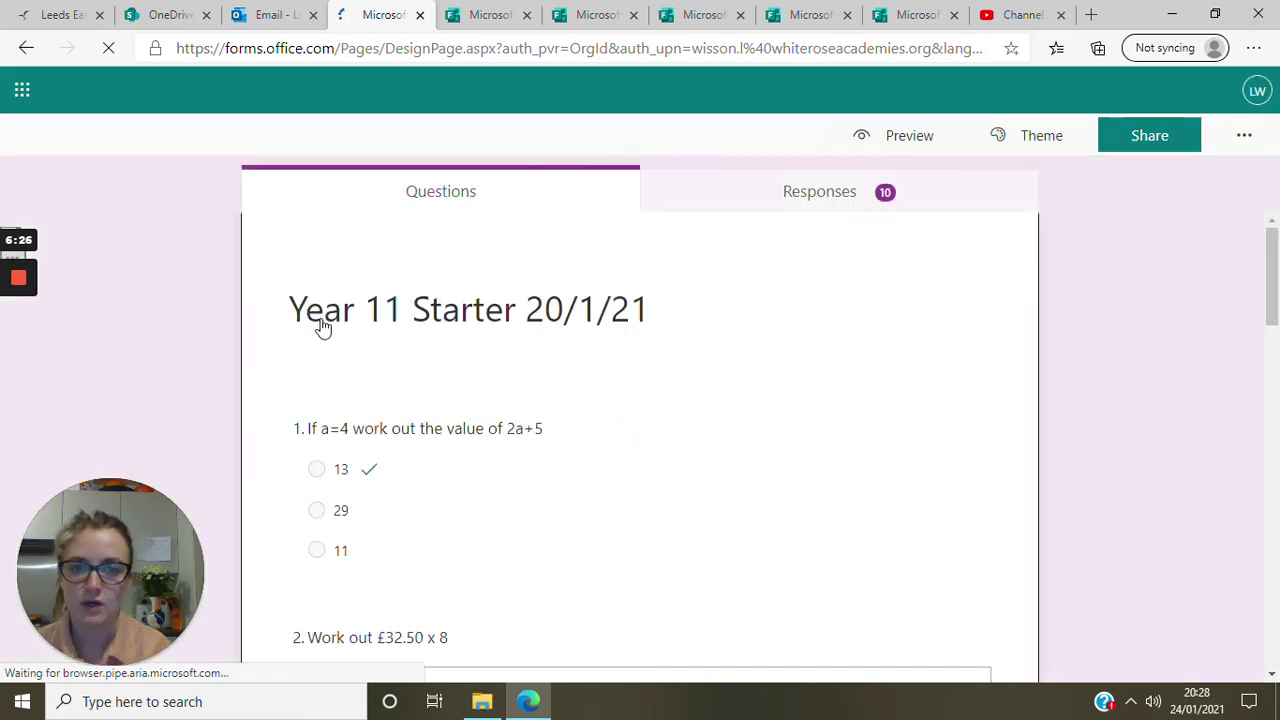
{"action": "left_click_drag", "start_coordinate": [1277, 300], "coordinate": [1268, 335]}
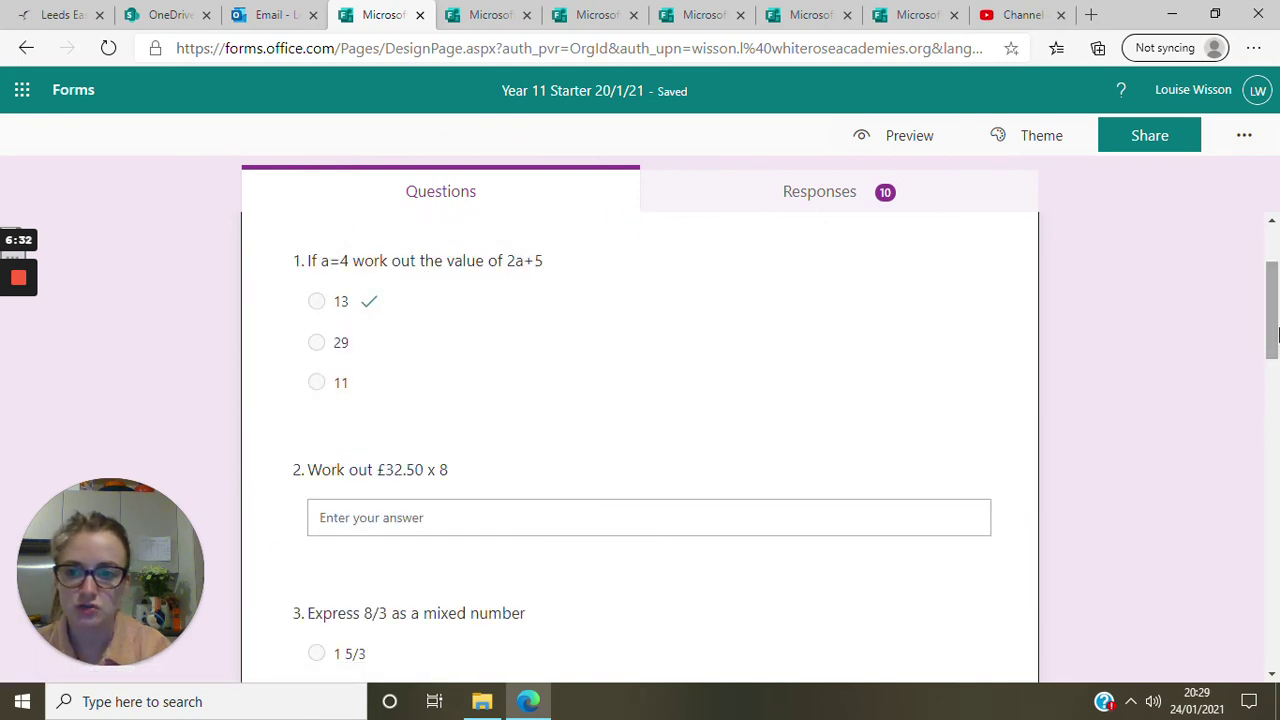
{"action": "left_click_drag", "start_coordinate": [1277, 335], "coordinate": [1272, 208]}
Step: Examine the response summary of the Year 11 Starter quiz, including the answer breakdown for each question
{"action": "left_click", "coordinate": [897, 198]}
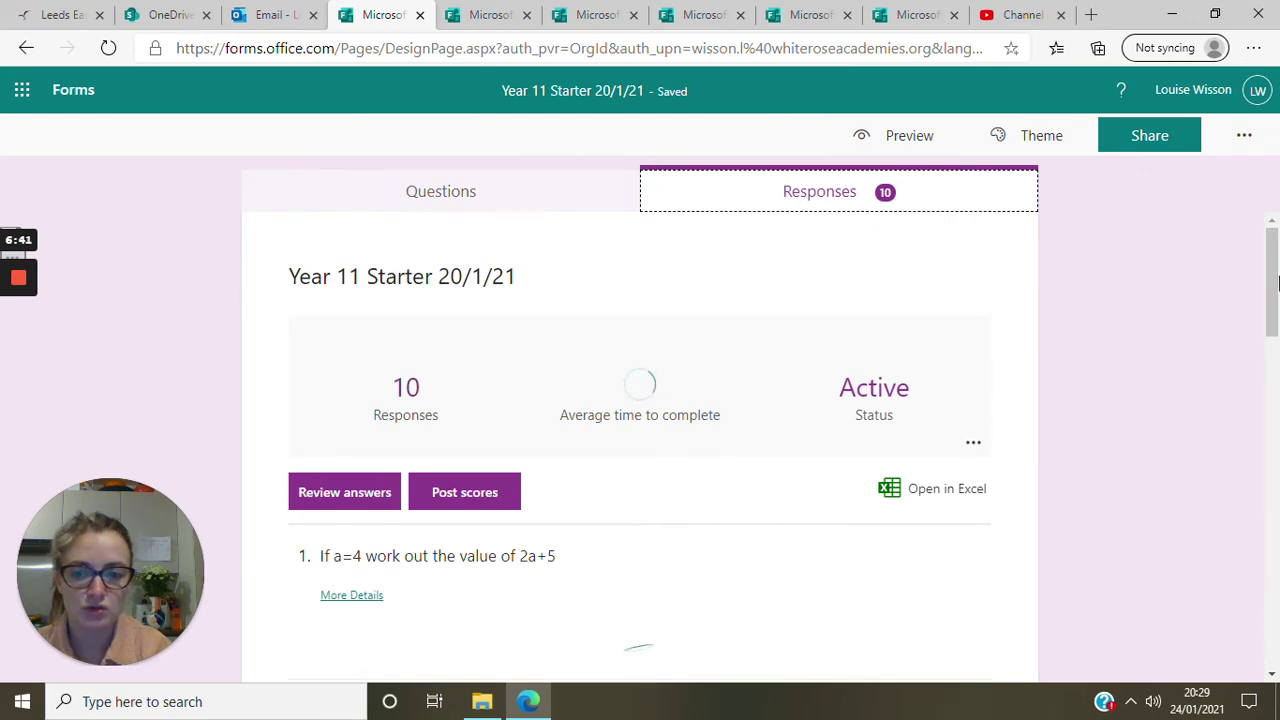
{"action": "left_click_drag", "start_coordinate": [1277, 284], "coordinate": [1277, 330]}
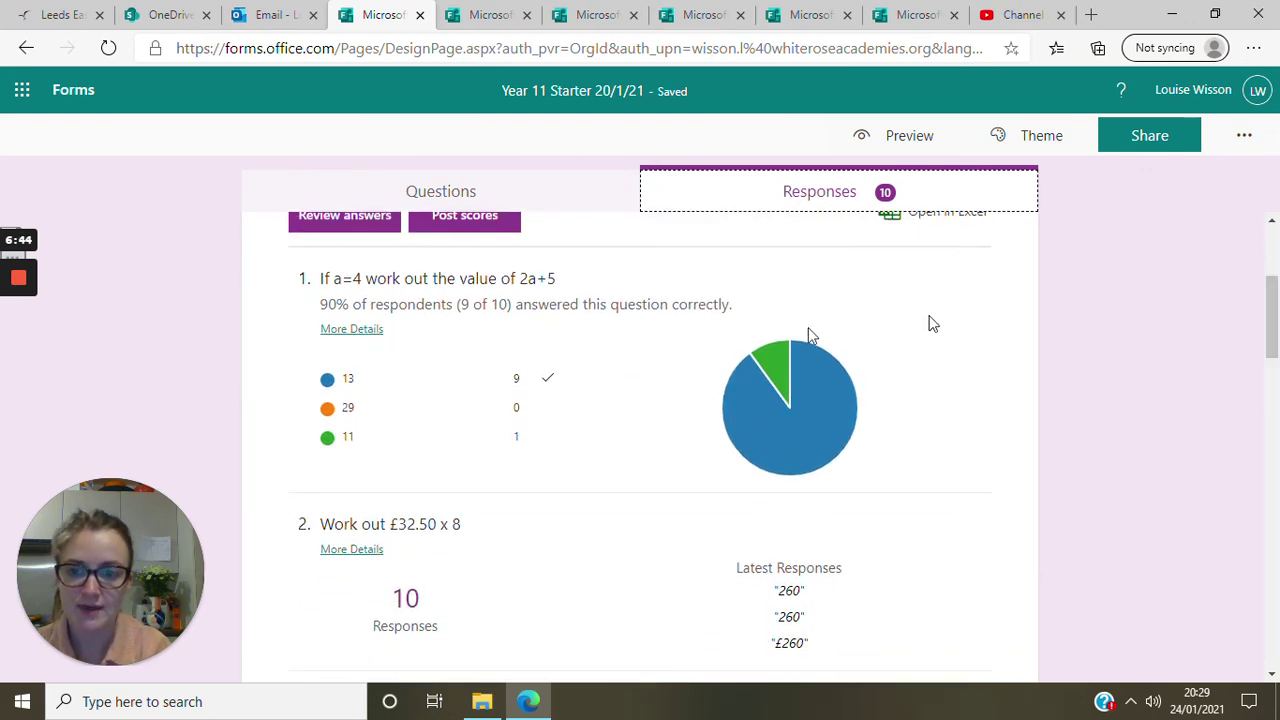
{"action": "mouse_move", "coordinate": [523, 447]}
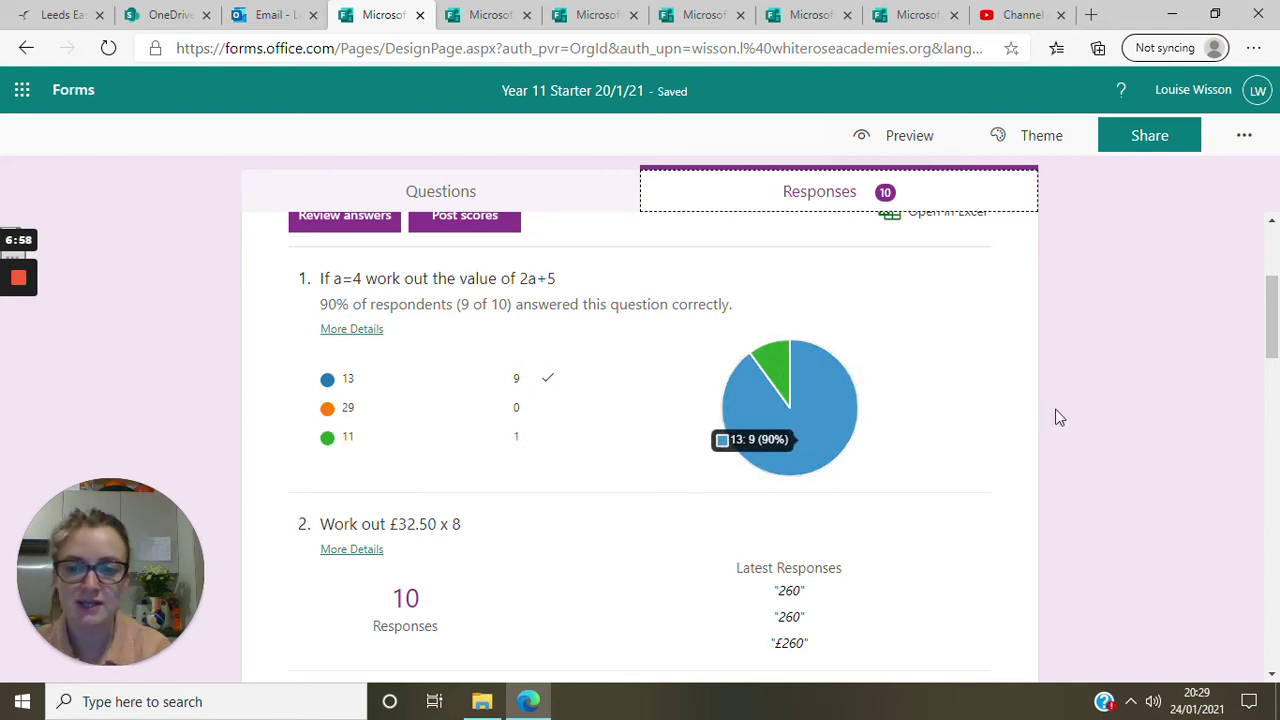
{"action": "left_click_drag", "start_coordinate": [1271, 318], "coordinate": [1276, 630]}
{"action": "key", "text": "Home"}
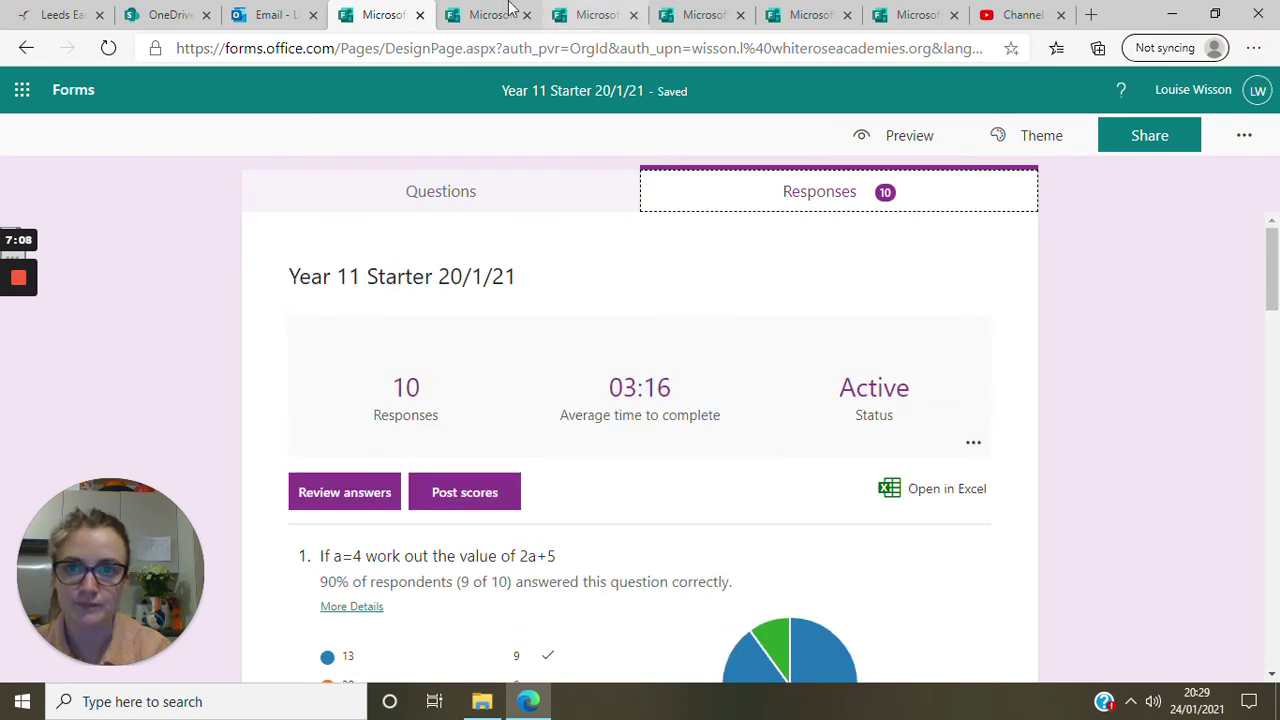
Step: Go through the other open forms and bring up the "Using Branching to Differentiate" form
{"action": "left_click", "coordinate": [509, 10]}
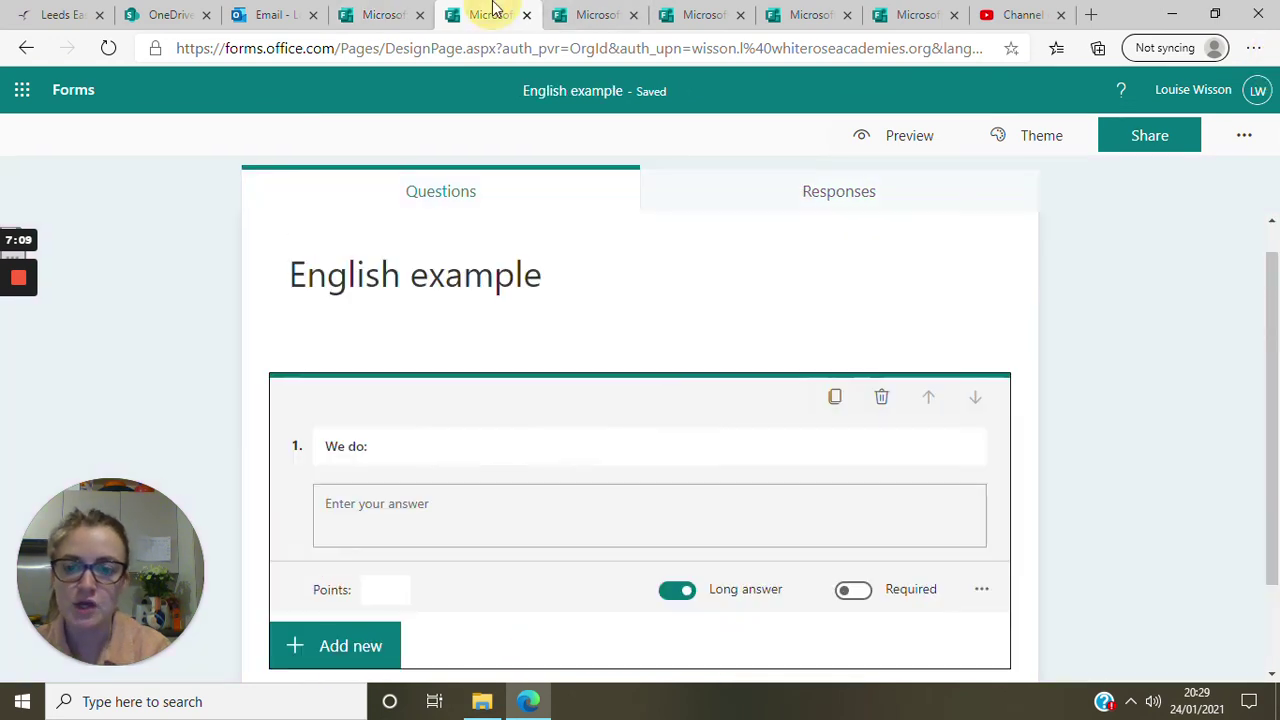
{"action": "left_click", "coordinate": [582, 24]}
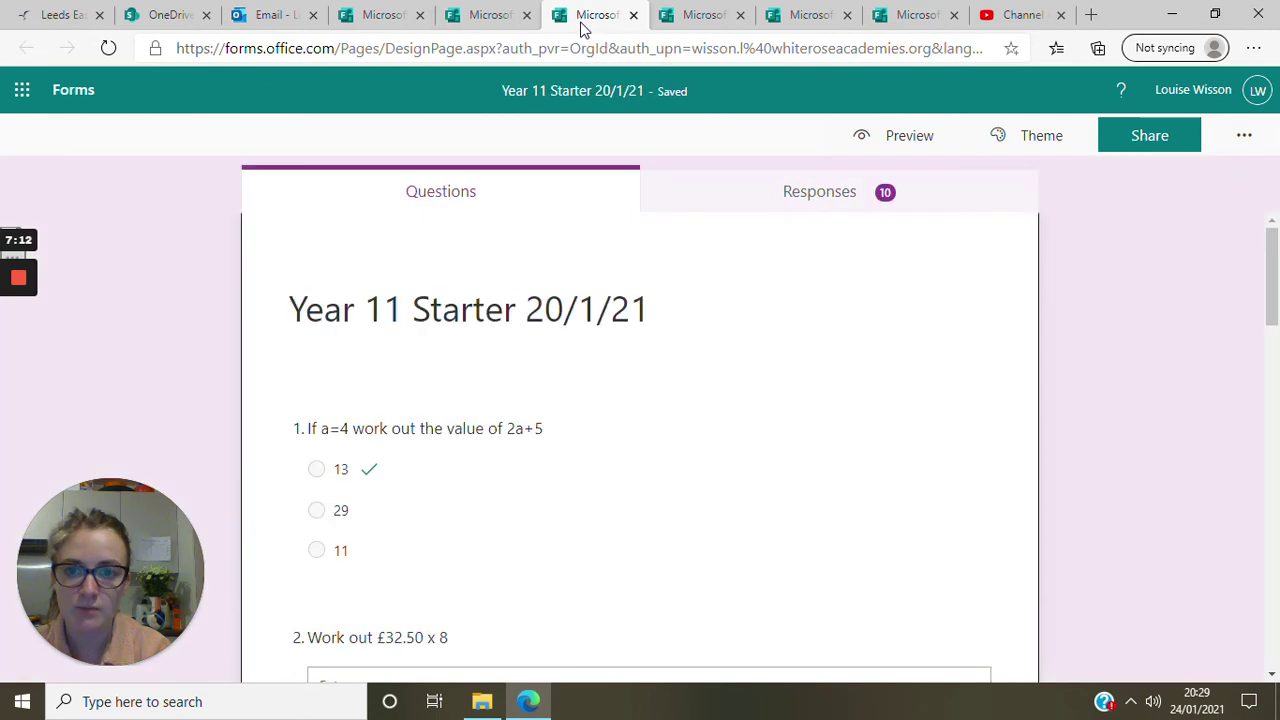
{"action": "left_click", "coordinate": [697, 22]}
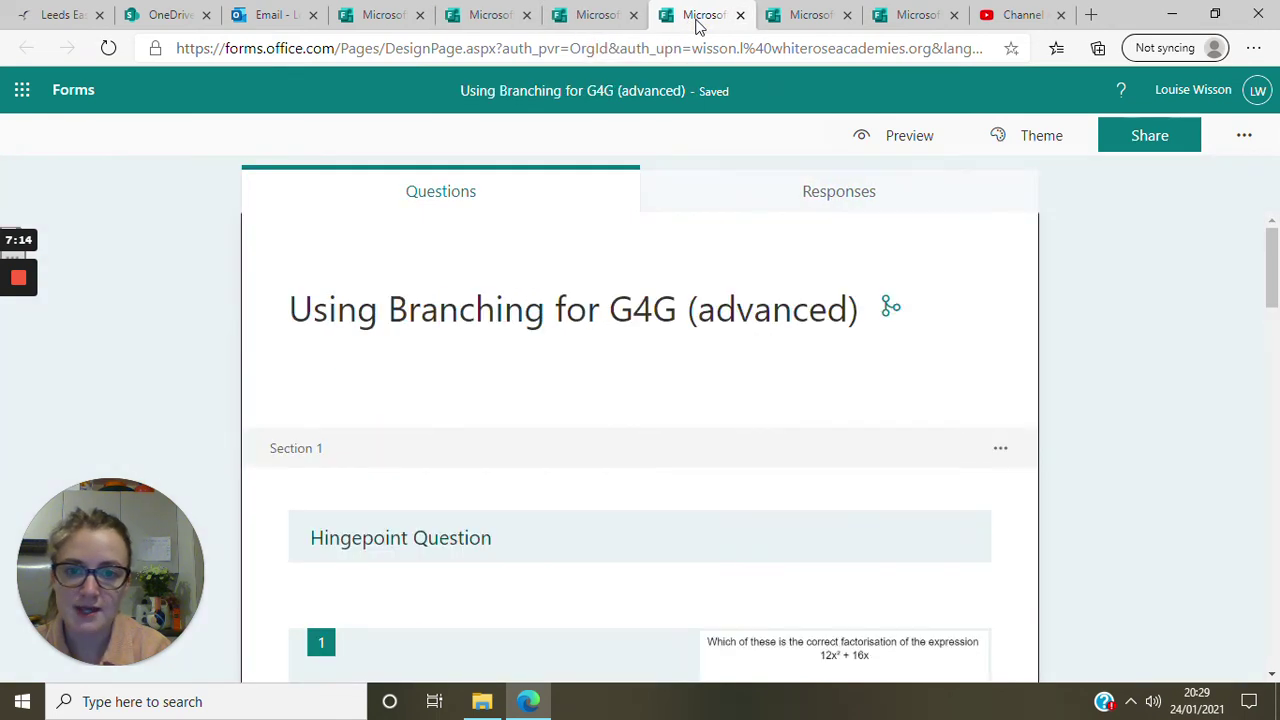
{"action": "left_click", "coordinate": [806, 20]}
{"action": "left_click", "coordinate": [897, 30]}
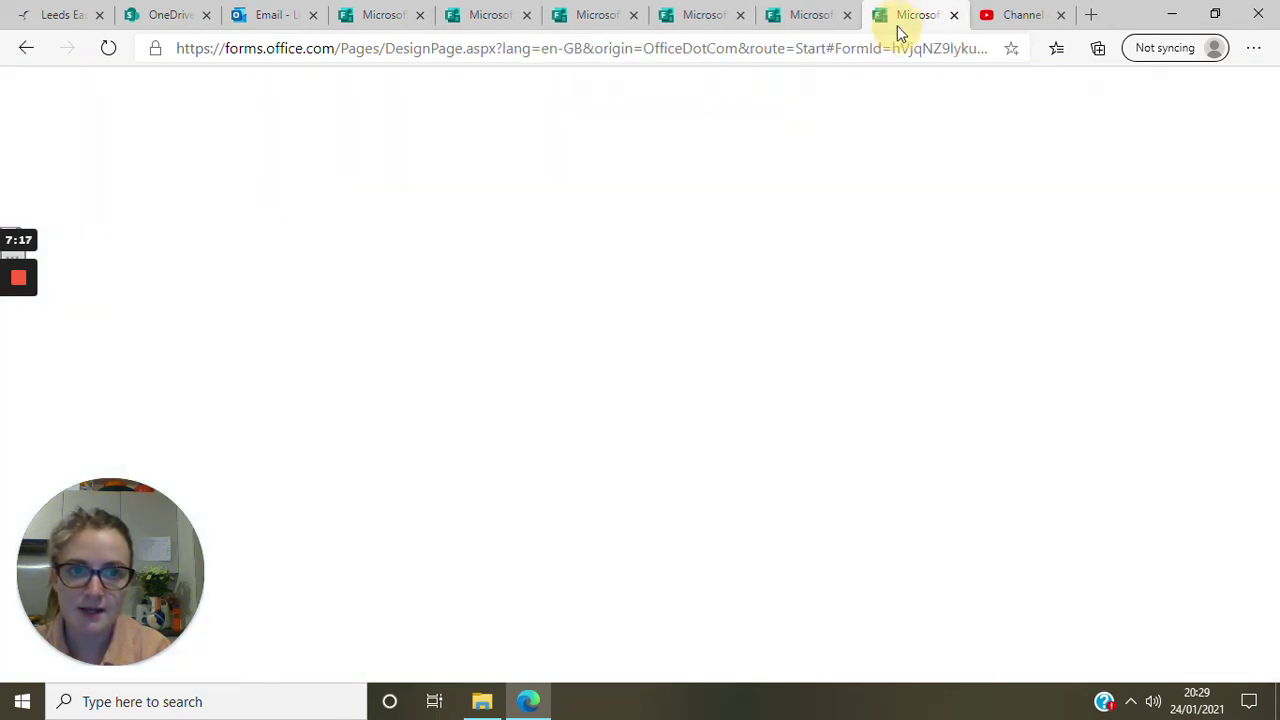
{"action": "left_click", "coordinate": [1116, 363]}
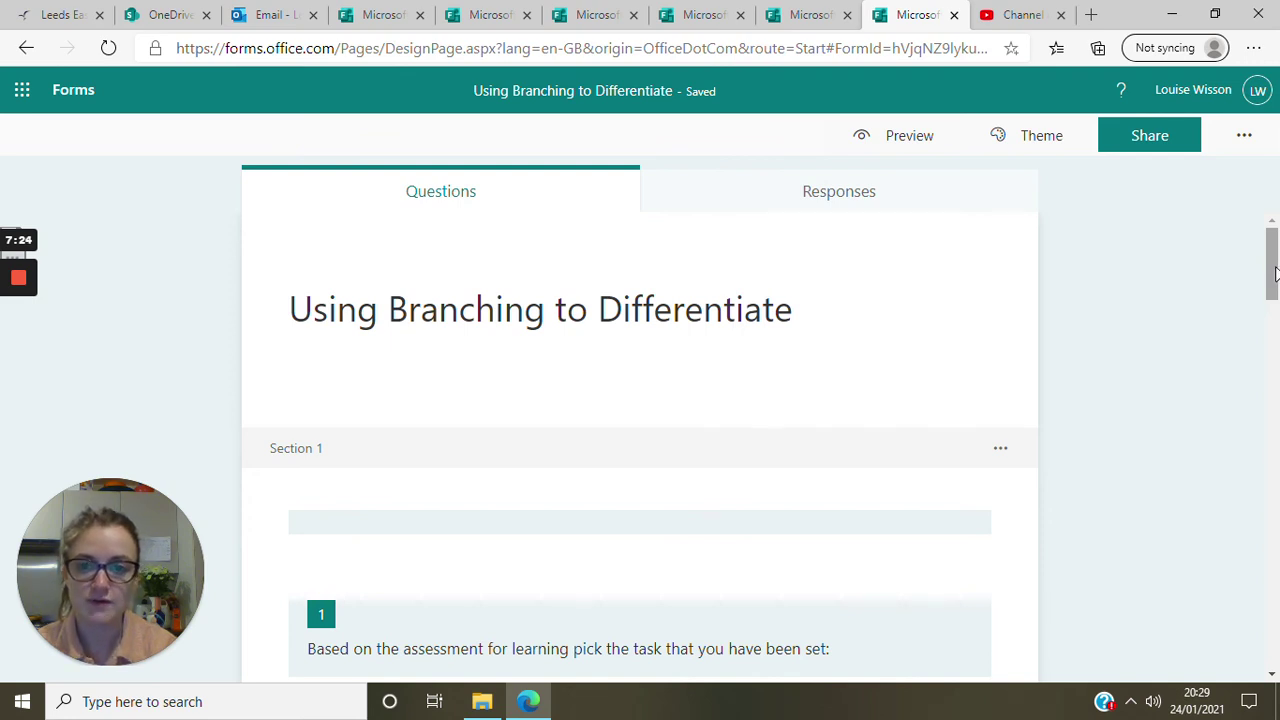
Step: Examine the level-choice question in Section 1 and the differentiated task sections that follow it through to the form's end
{"action": "left_click_drag", "start_coordinate": [1275, 275], "coordinate": [1275, 263]}
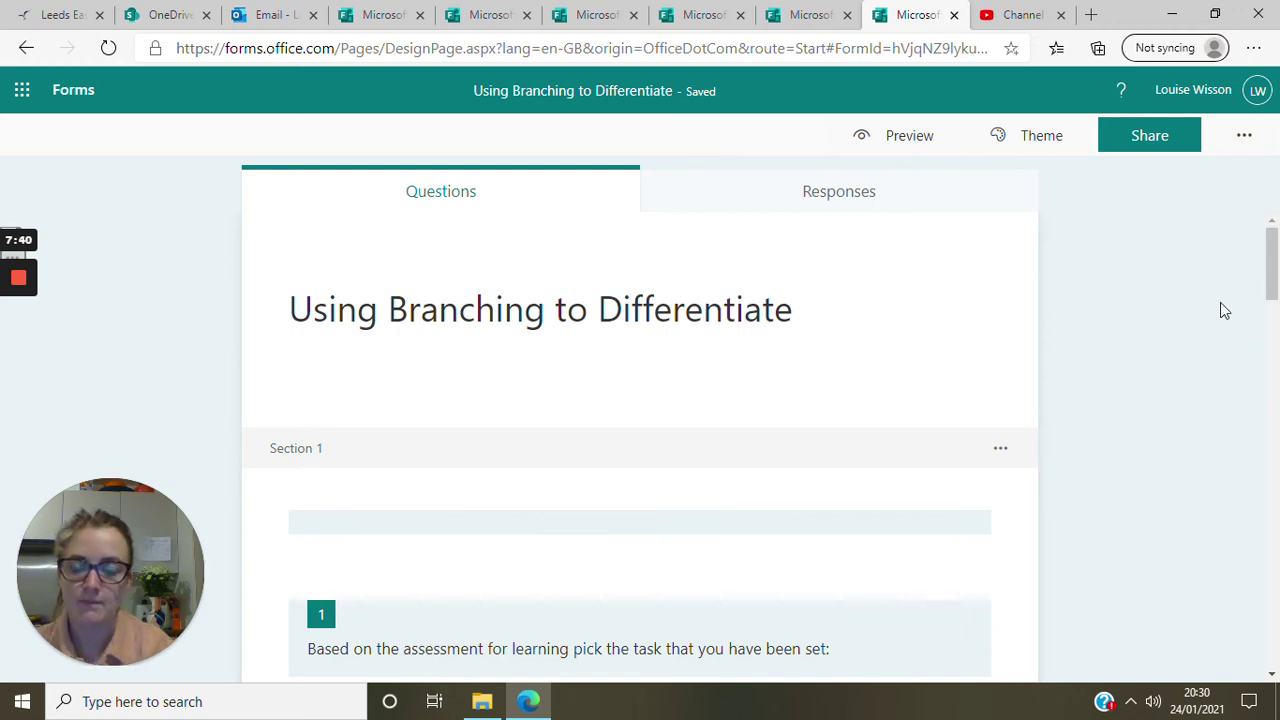
{"action": "left_click", "coordinate": [1274, 308]}
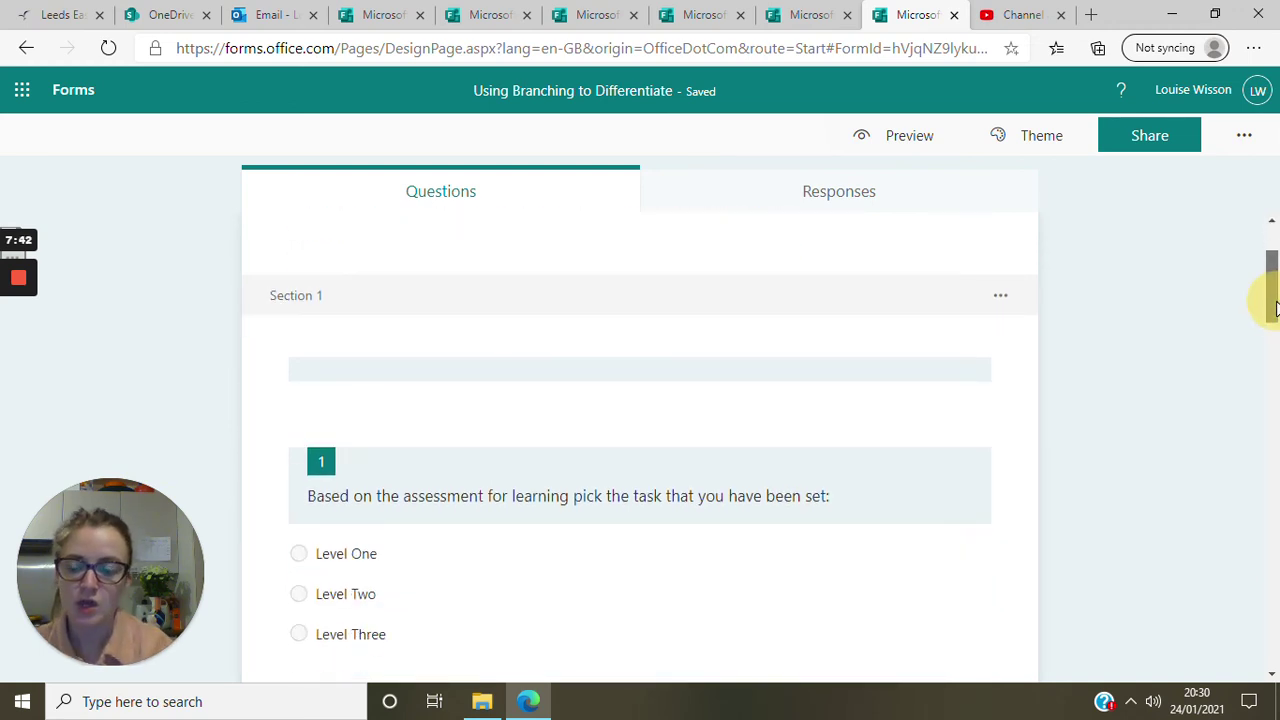
{"action": "left_click_drag", "start_coordinate": [1274, 308], "coordinate": [1274, 340]}
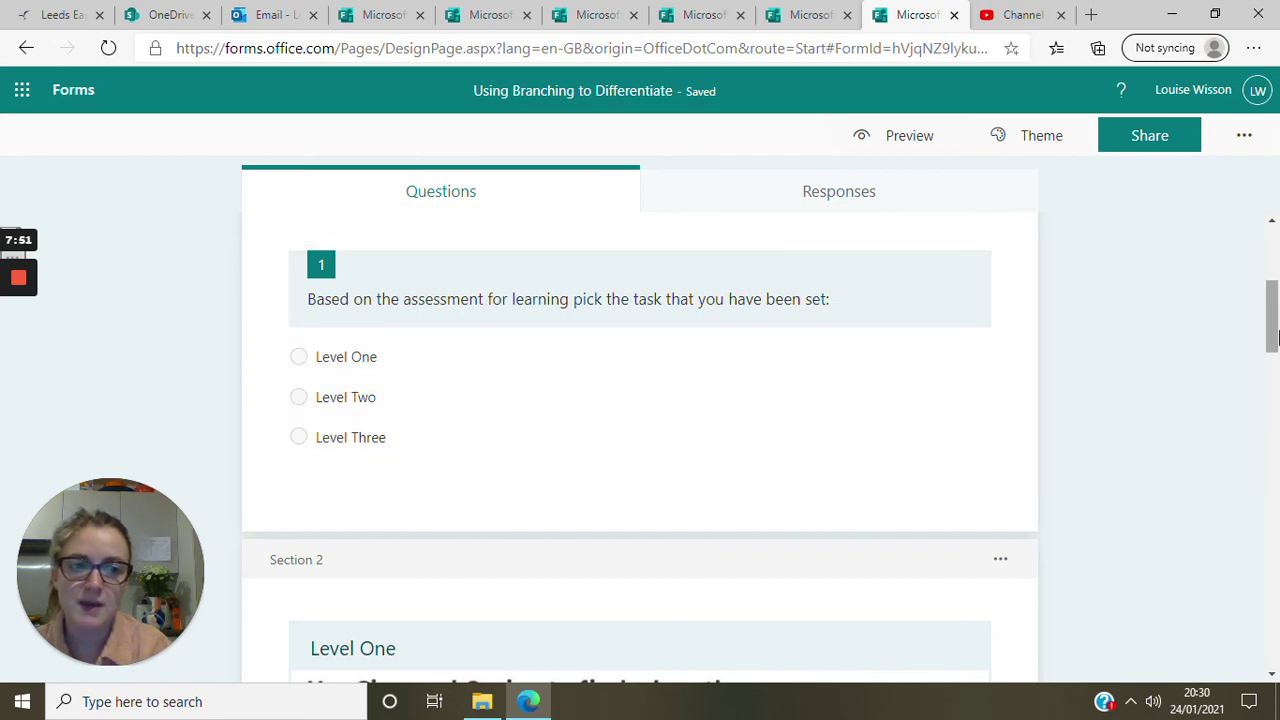
{"action": "mouse_move", "coordinate": [1274, 340]}
{"action": "left_mouse_down"}
{"action": "mouse_move", "coordinate": [1274, 312]}
{"action": "mouse_move", "coordinate": [1274, 328]}
{"action": "left_mouse_up"}
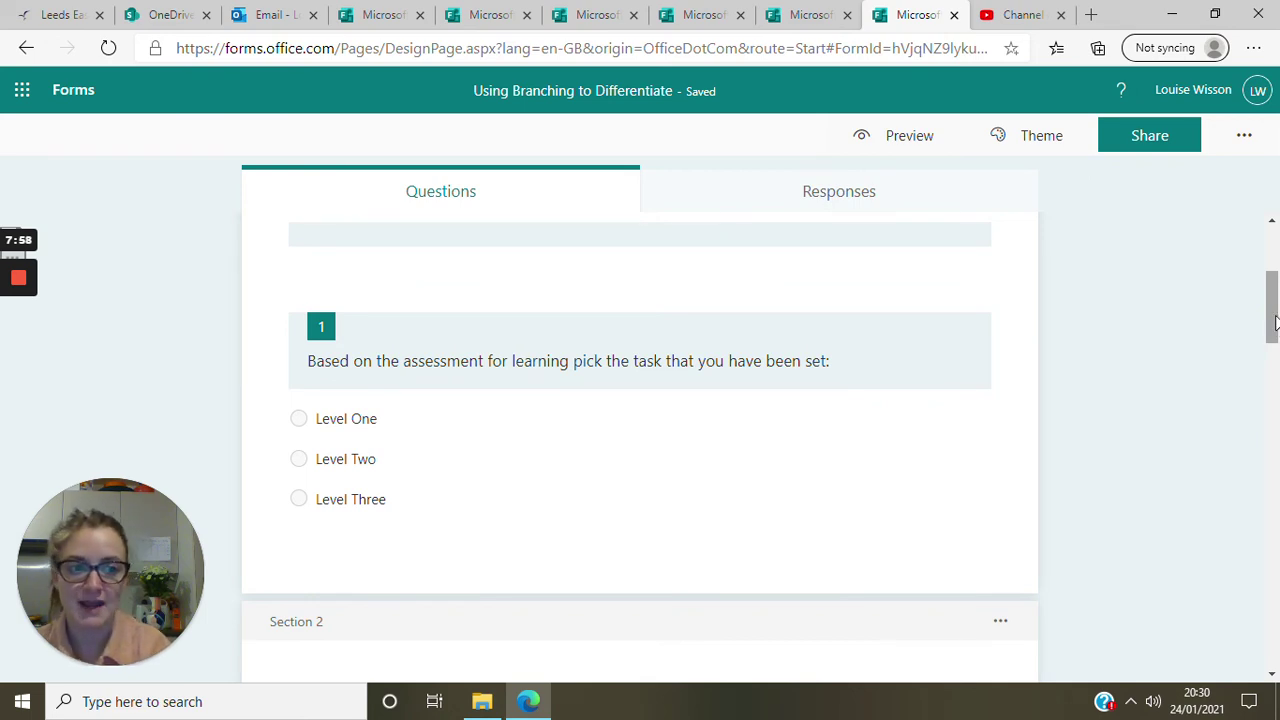
{"action": "left_click_drag", "start_coordinate": [1274, 322], "coordinate": [1274, 365]}
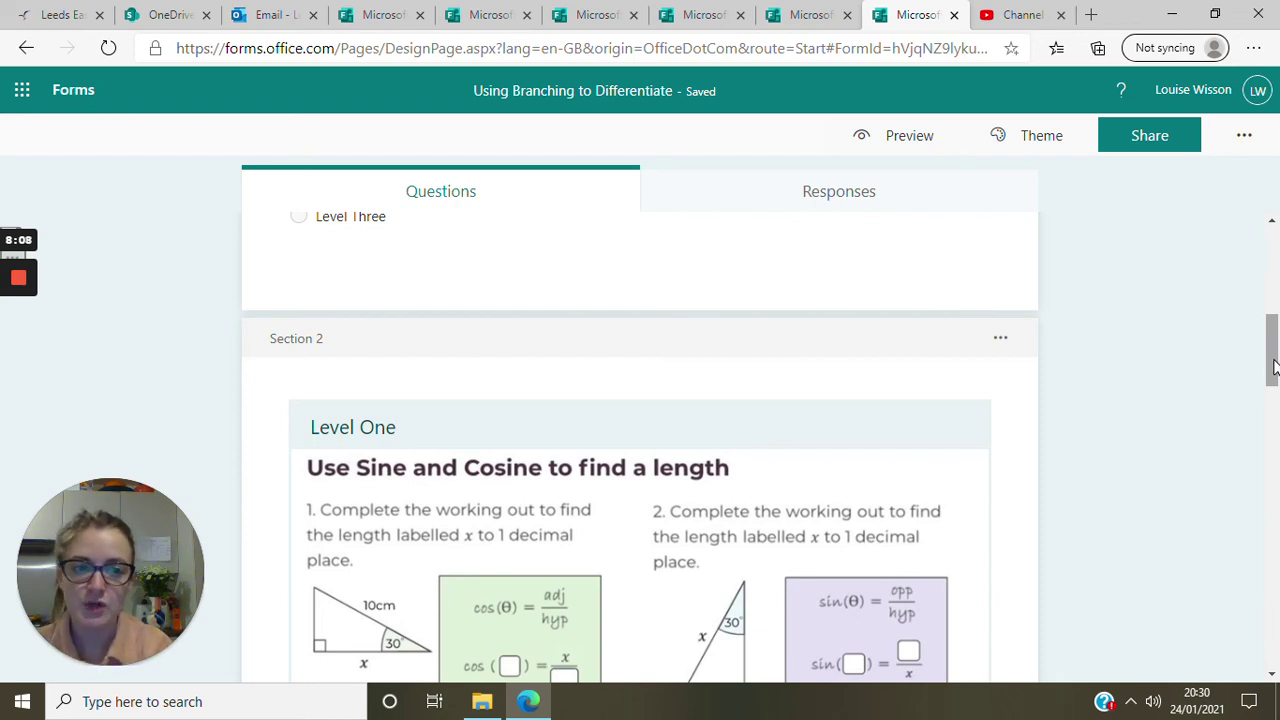
{"action": "left_click_drag", "start_coordinate": [1274, 368], "coordinate": [1275, 650]}
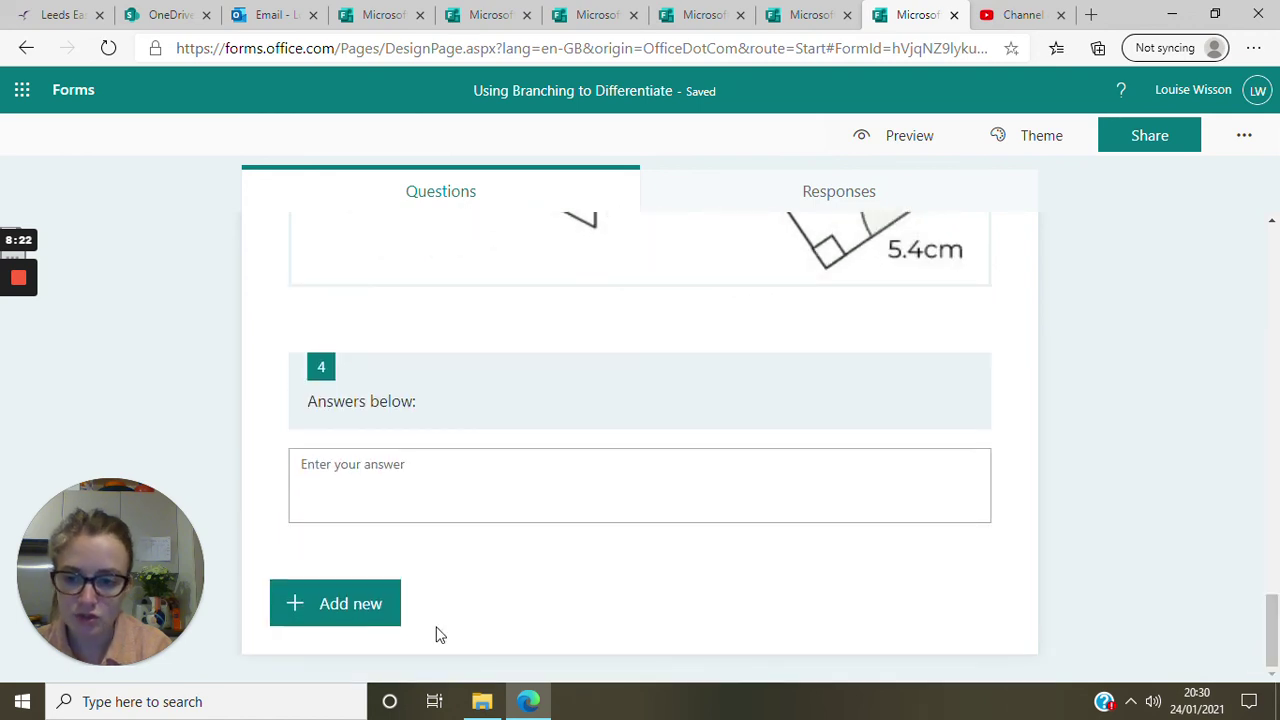
Step: Add a new section at the end of the form and title it "Level 3"
{"action": "left_click", "coordinate": [368, 610]}
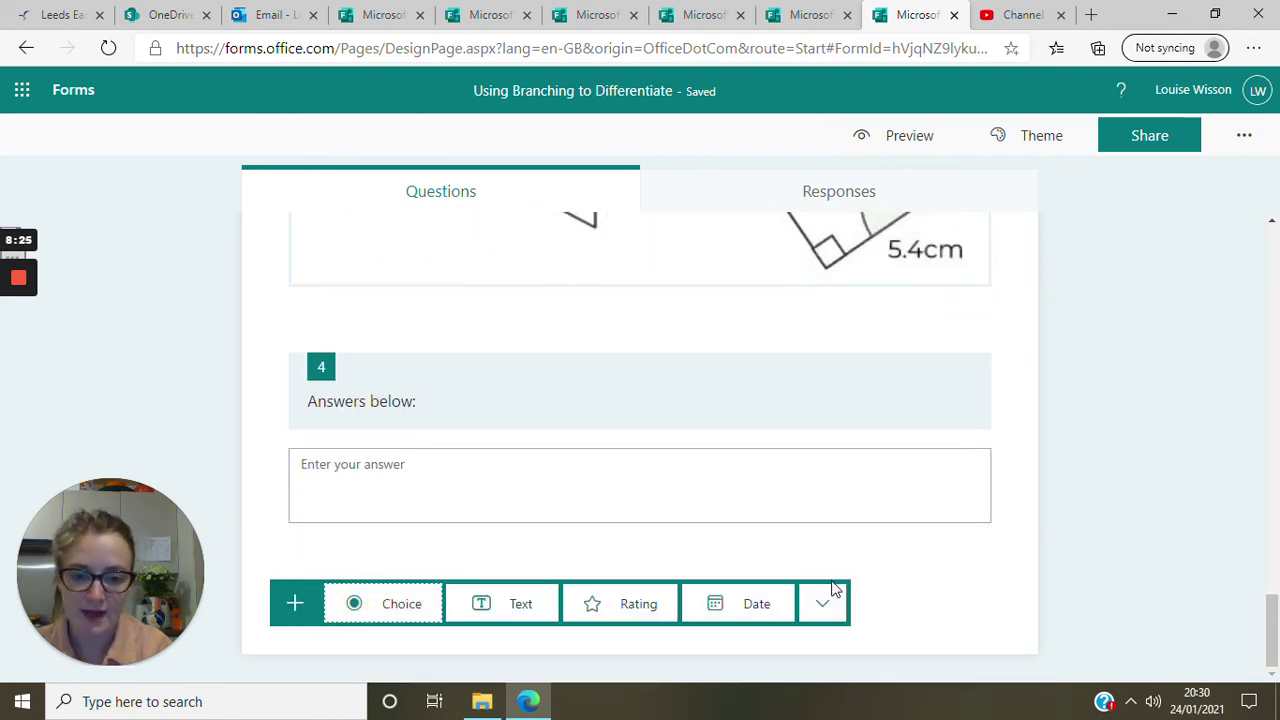
{"action": "left_click", "coordinate": [826, 606]}
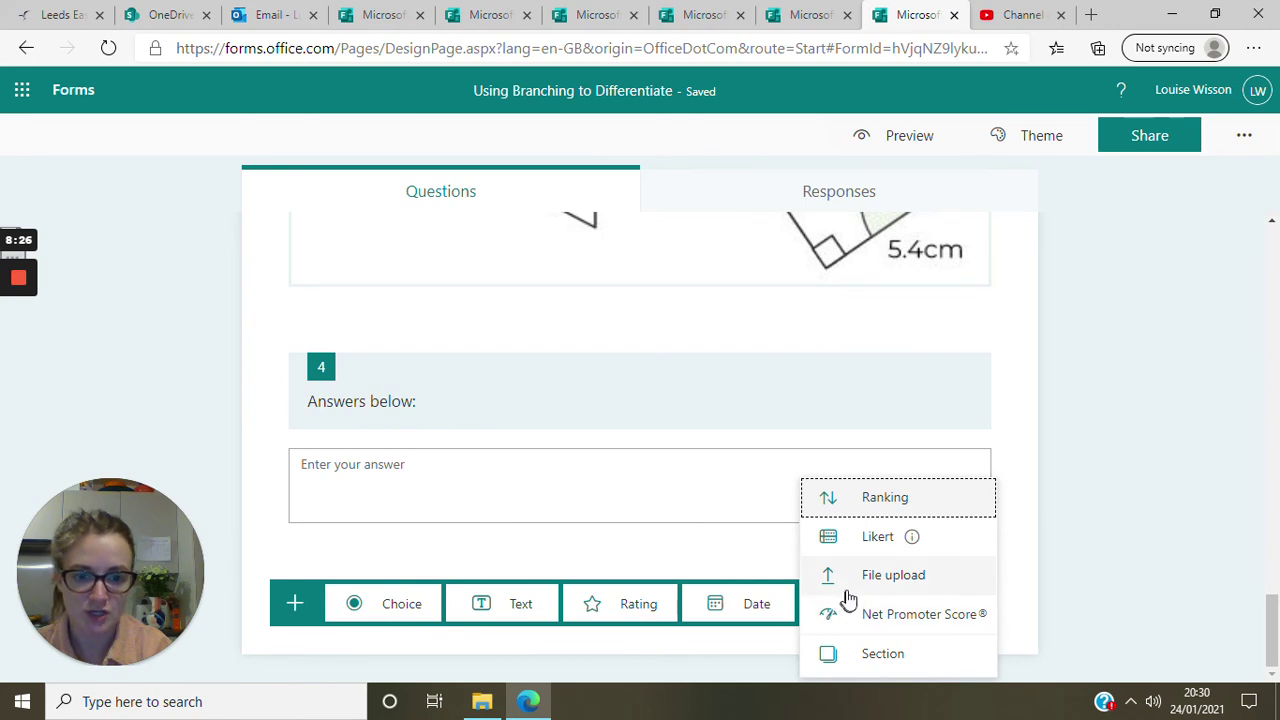
{"action": "left_click", "coordinate": [846, 658]}
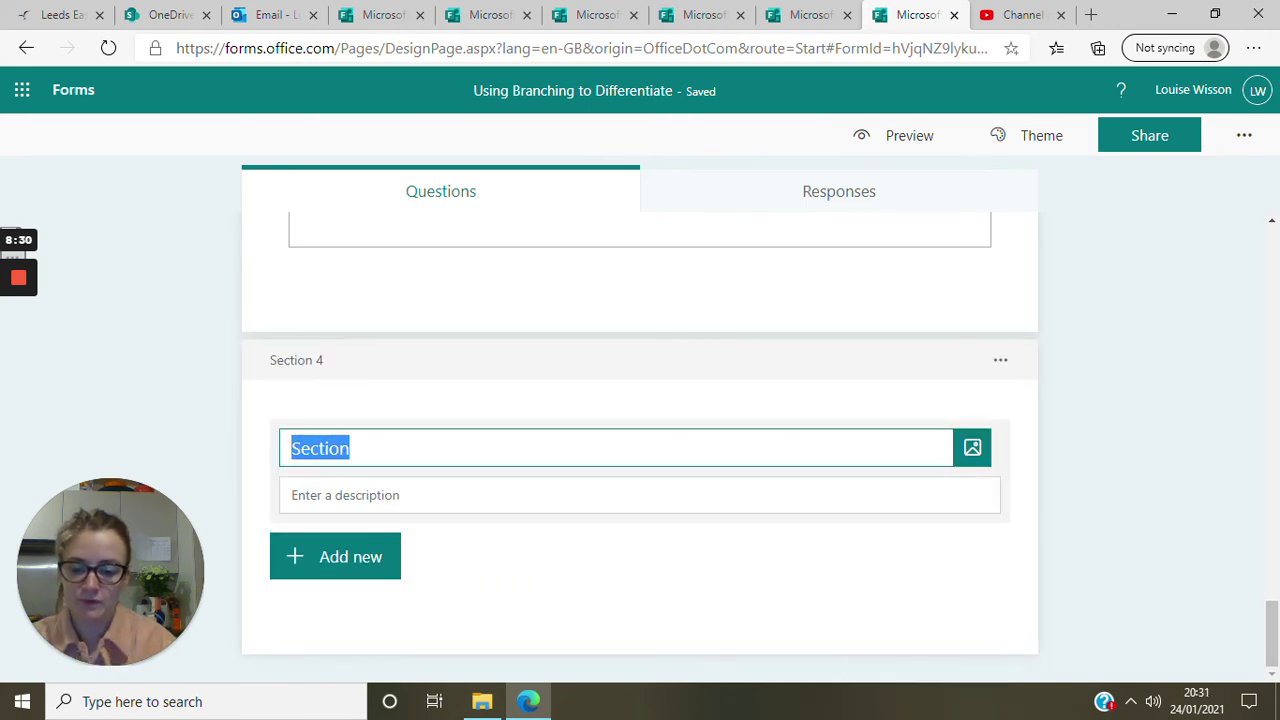
{"action": "type", "text": "Level 3"}
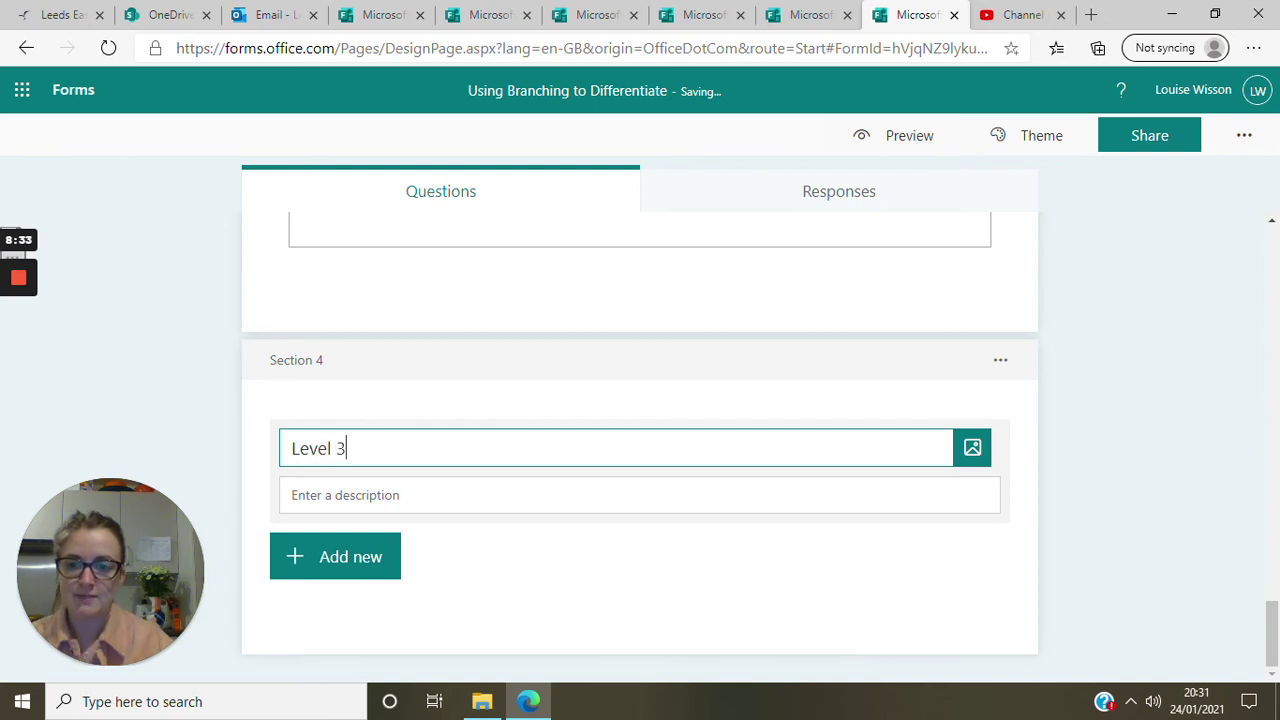
Step: Insert the Trig Level 3 image from the CPD folder in Pictures into the title of the "Level 3" section
{"action": "left_click", "coordinate": [971, 448]}
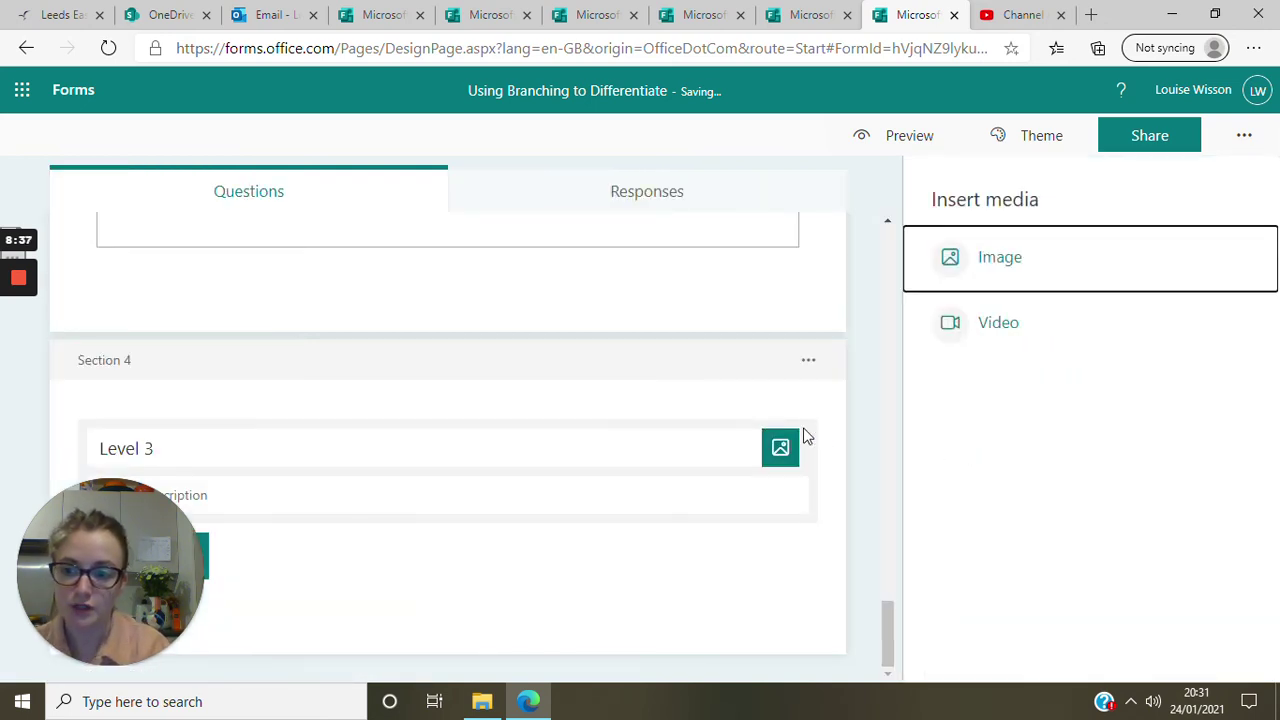
{"action": "left_click", "coordinate": [1017, 250]}
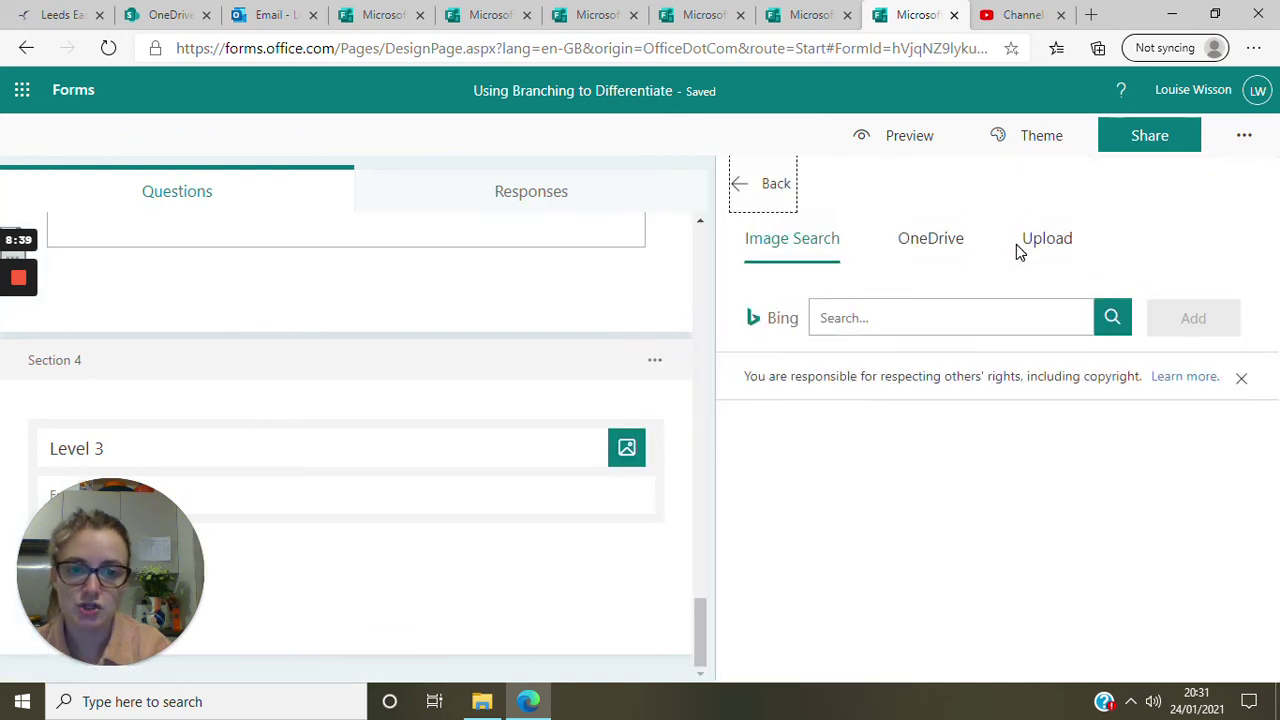
{"action": "left_click", "coordinate": [1049, 244]}
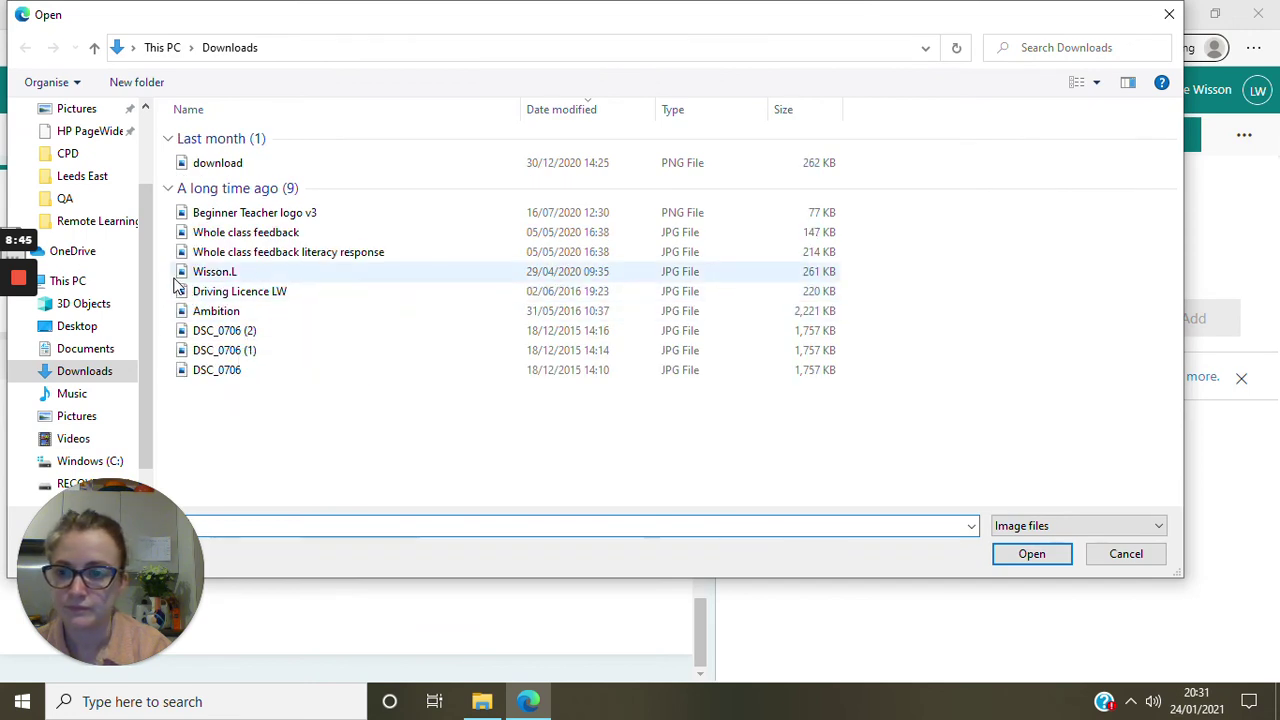
{"action": "left_click", "coordinate": [78, 416]}
{"action": "double_click", "coordinate": [298, 178]}
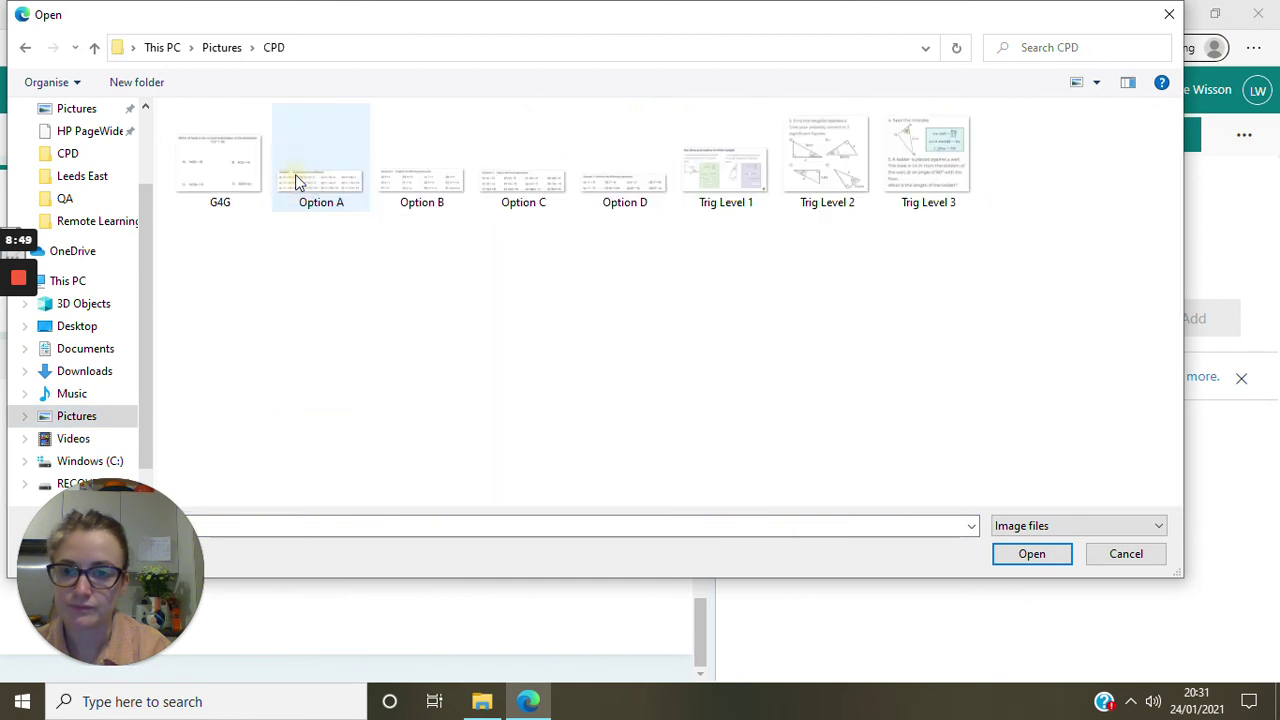
{"action": "double_click", "coordinate": [912, 200]}
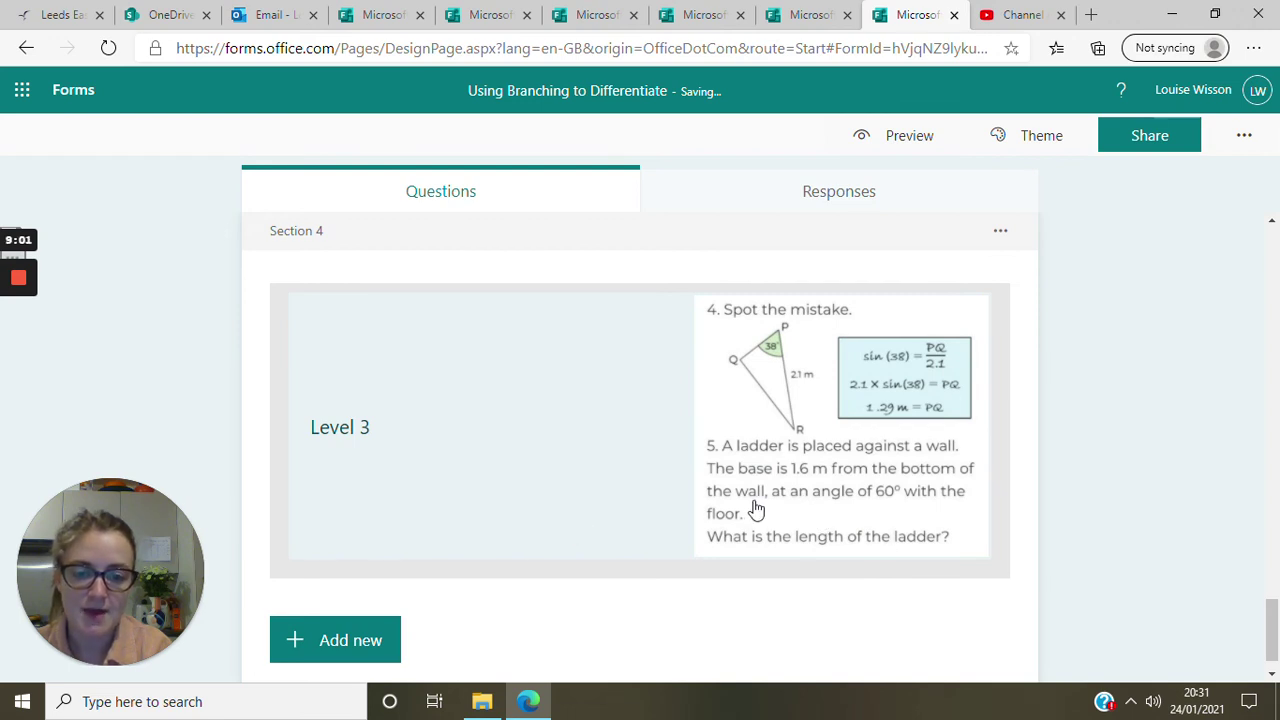
Step: Enlarge the trigonometry image in the Level 3 section to full width and check it down to the ladder question
{"action": "left_click", "coordinate": [756, 510]}
{"action": "left_click", "coordinate": [928, 548]}
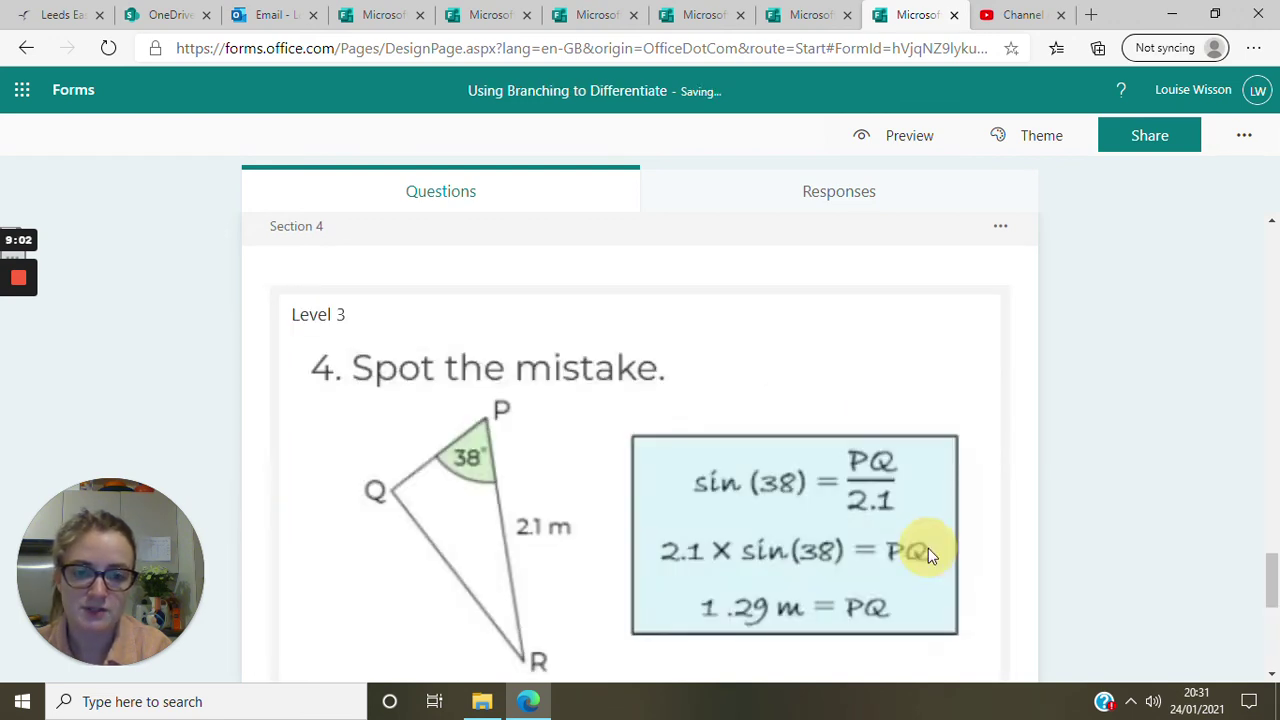
{"action": "left_click", "coordinate": [1145, 490]}
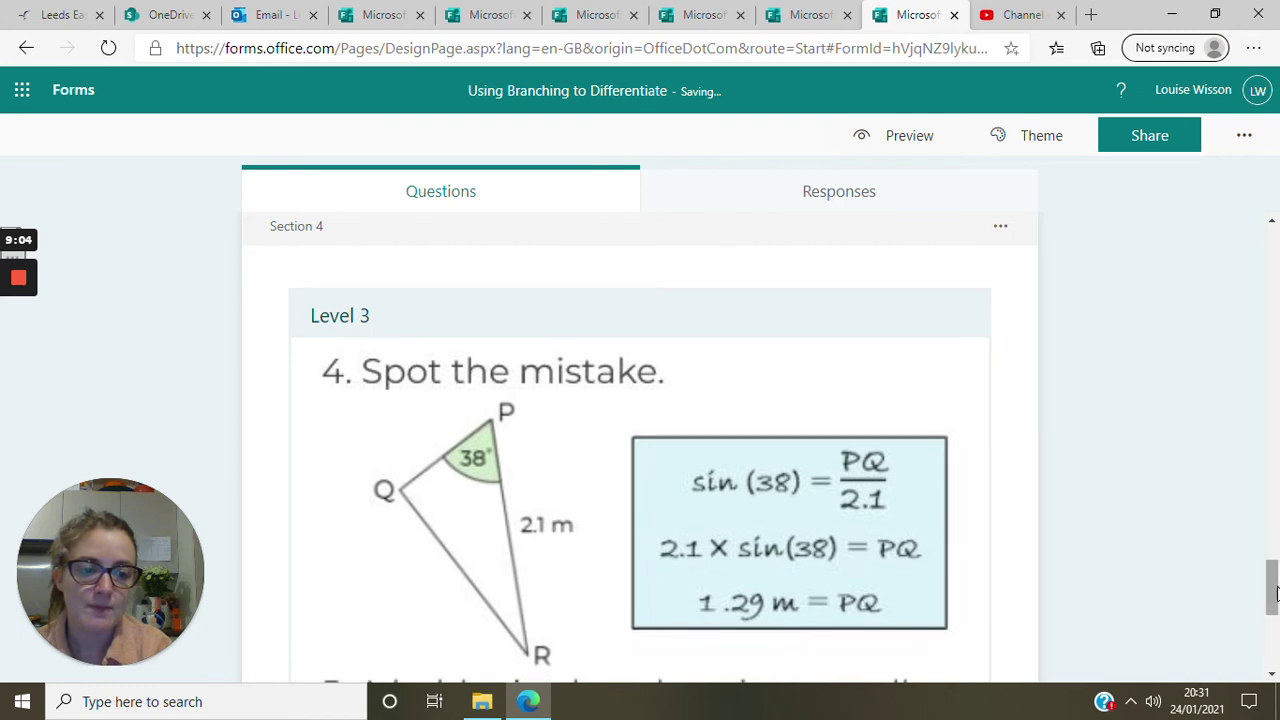
{"action": "left_click_drag", "start_coordinate": [1275, 597], "coordinate": [1272, 630]}
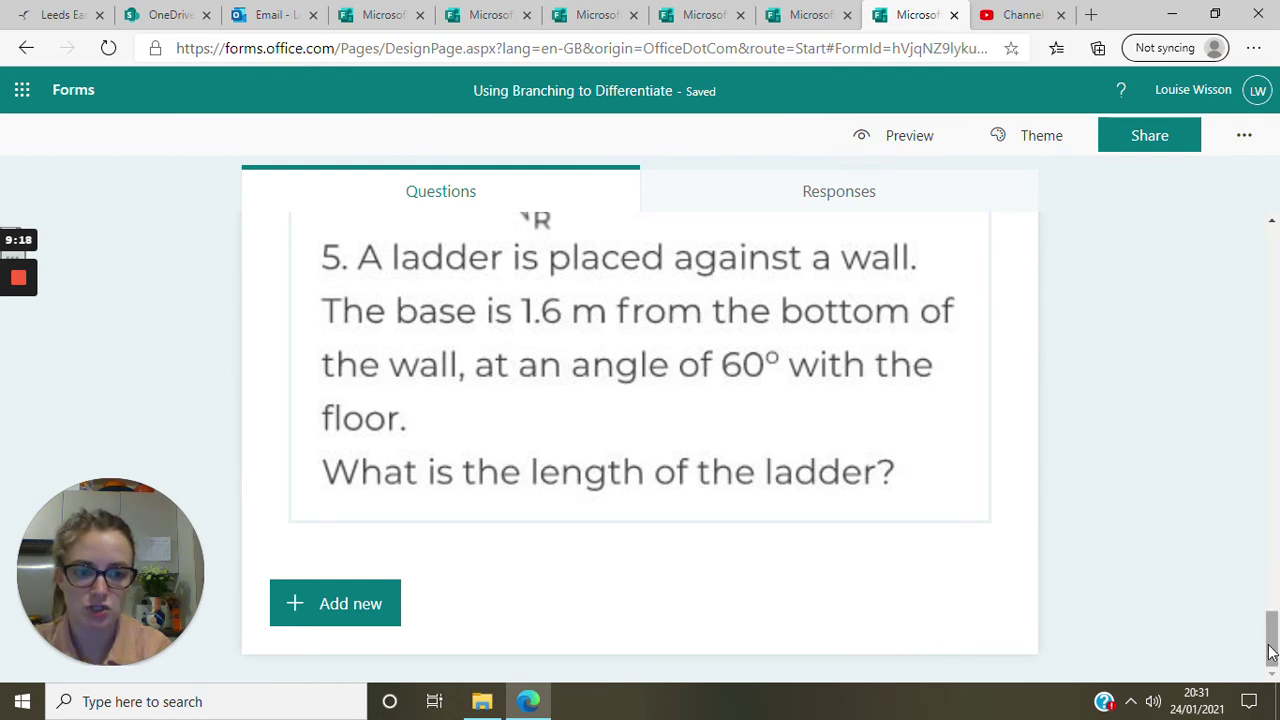
Step: Open the branching options for the level-choice question in Section 1
{"action": "left_click_drag", "start_coordinate": [1272, 652], "coordinate": [1270, 310]}
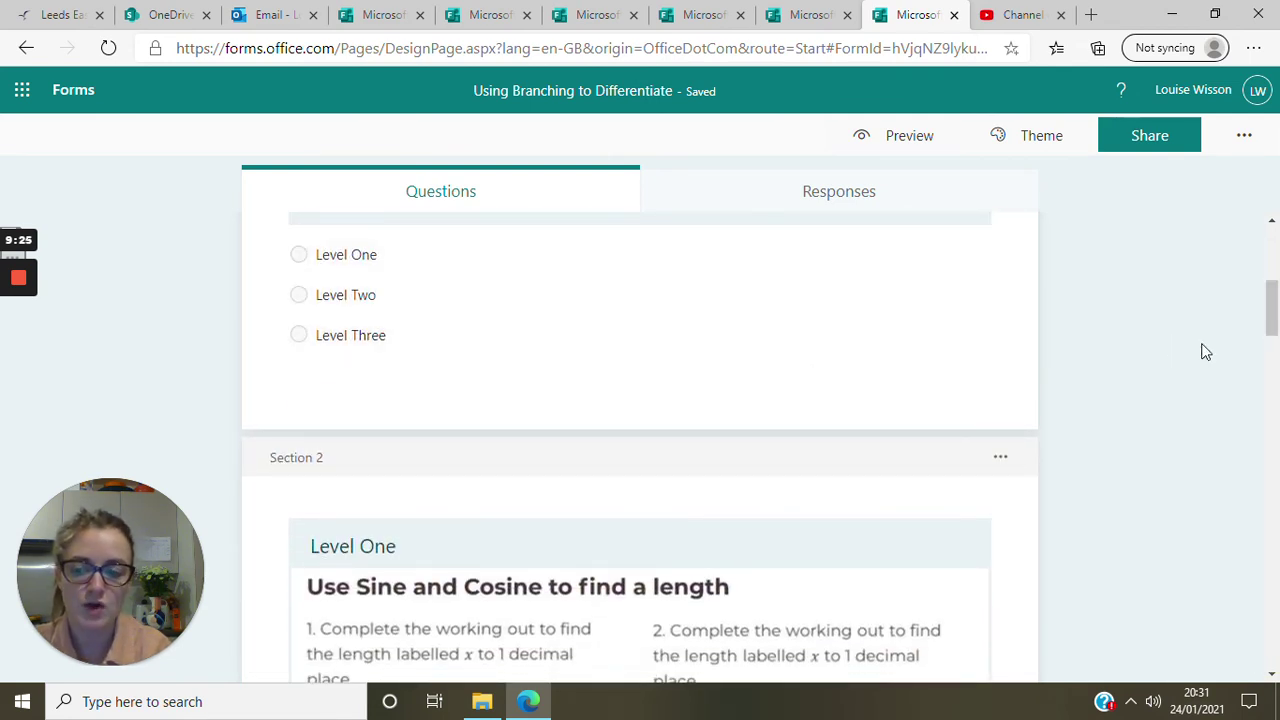
{"action": "left_click_drag", "start_coordinate": [1272, 318], "coordinate": [1274, 289]}
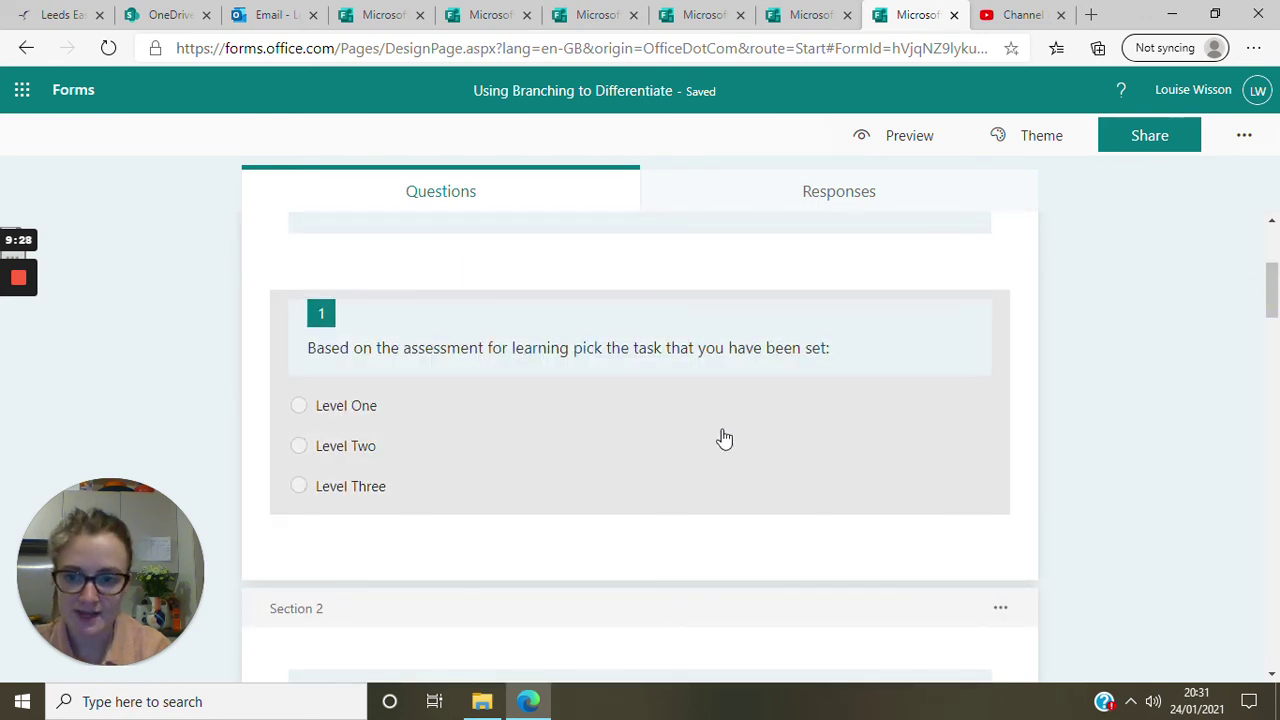
{"action": "left_click", "coordinate": [724, 438]}
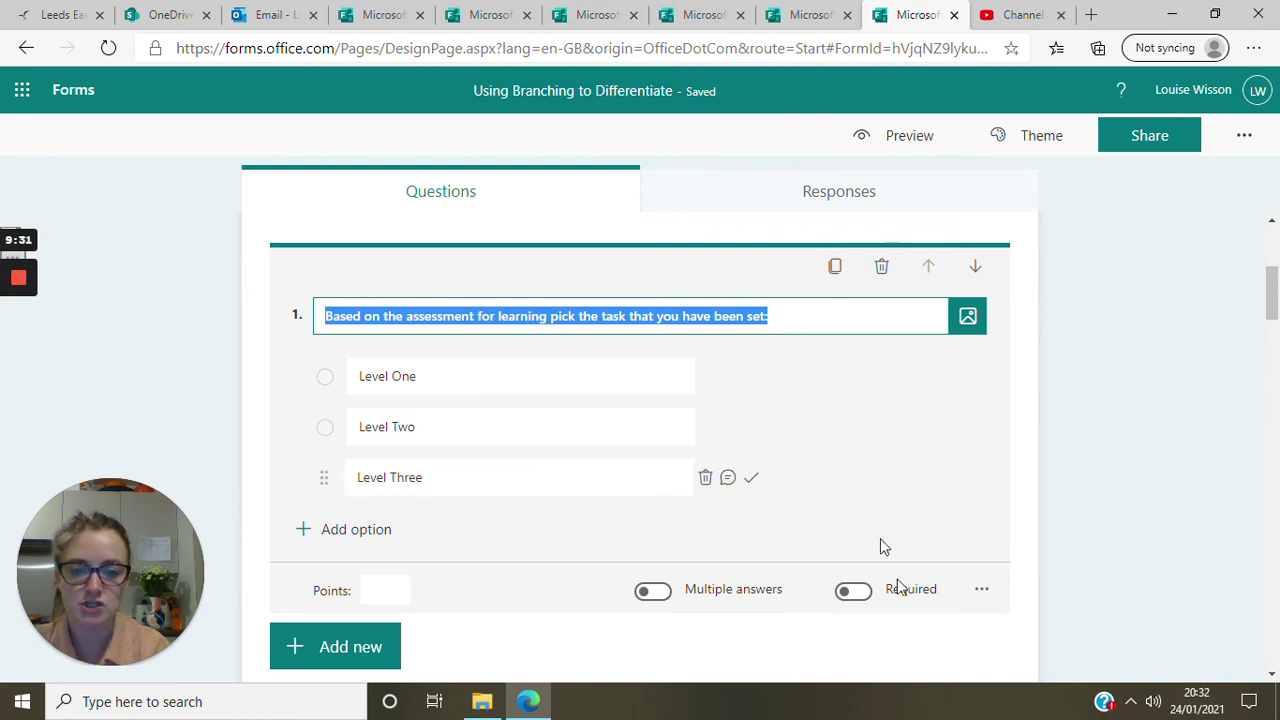
{"action": "left_click", "coordinate": [984, 592]}
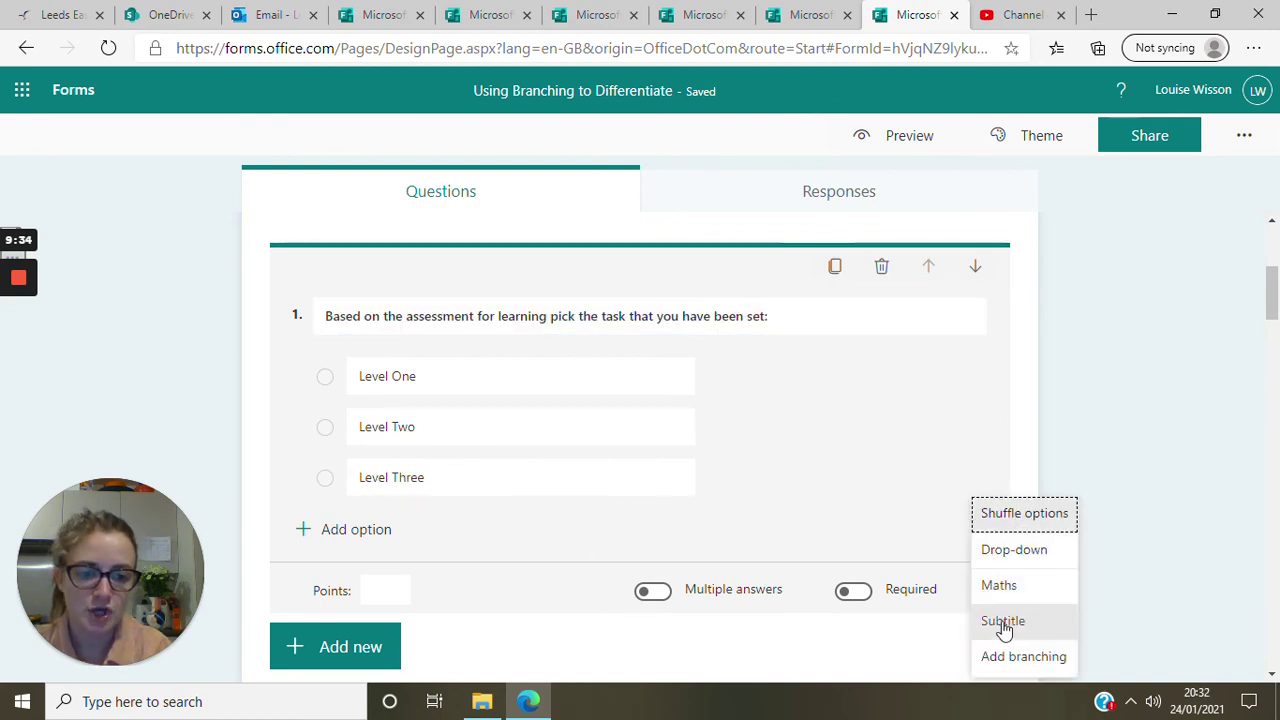
{"action": "left_click", "coordinate": [1010, 668]}
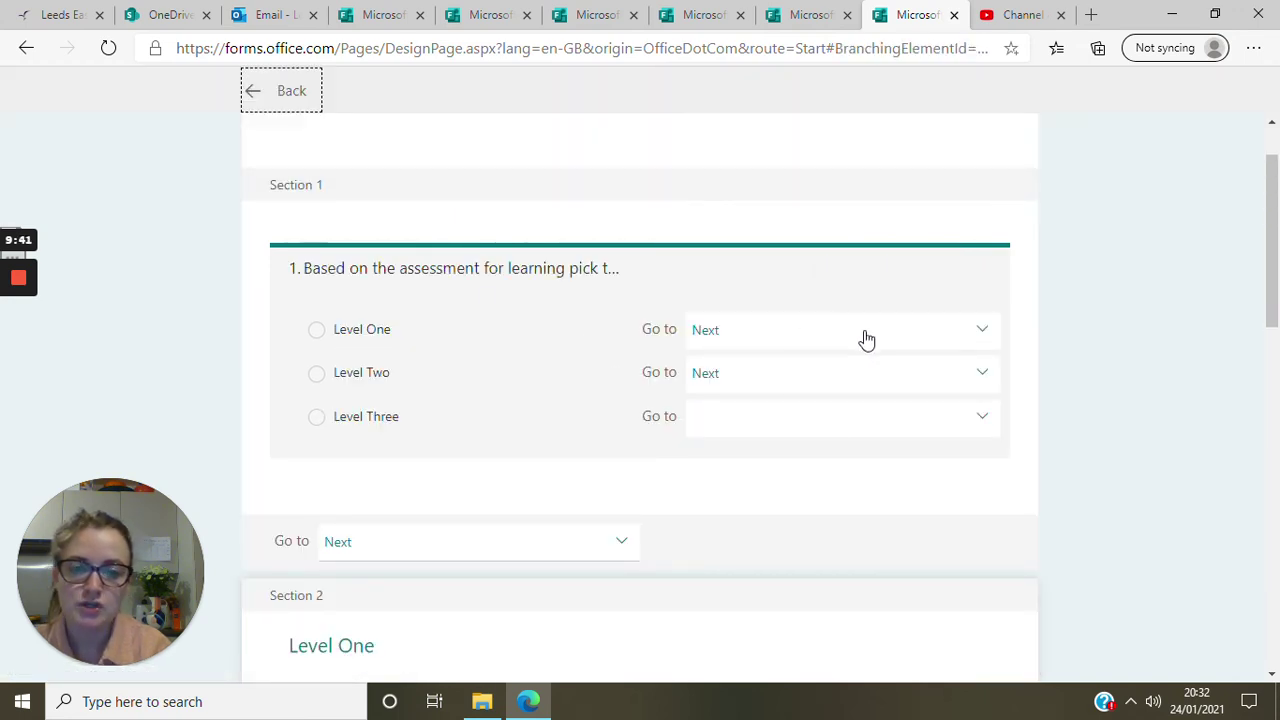
Step: Branch Level One to Section 2, Level Two to Section 3 and Level Three to Section 4, and return to the form
{"action": "left_click", "coordinate": [978, 330]}
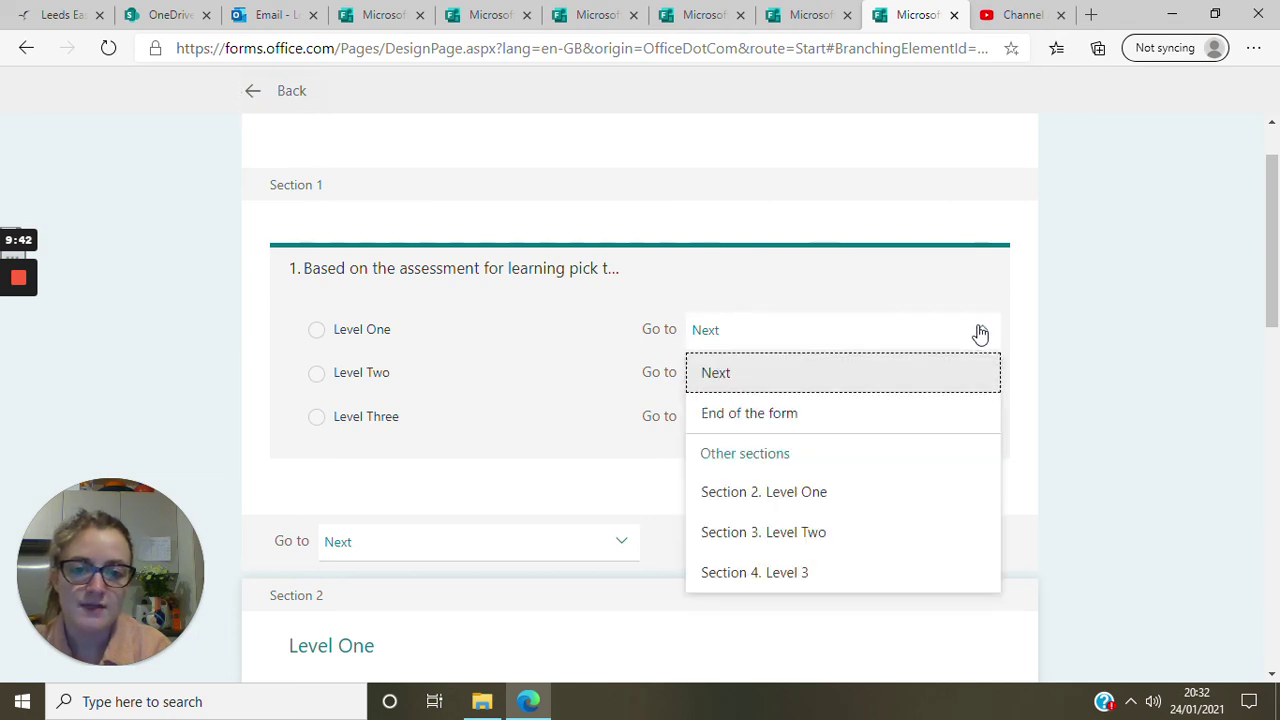
{"action": "left_click", "coordinate": [806, 494]}
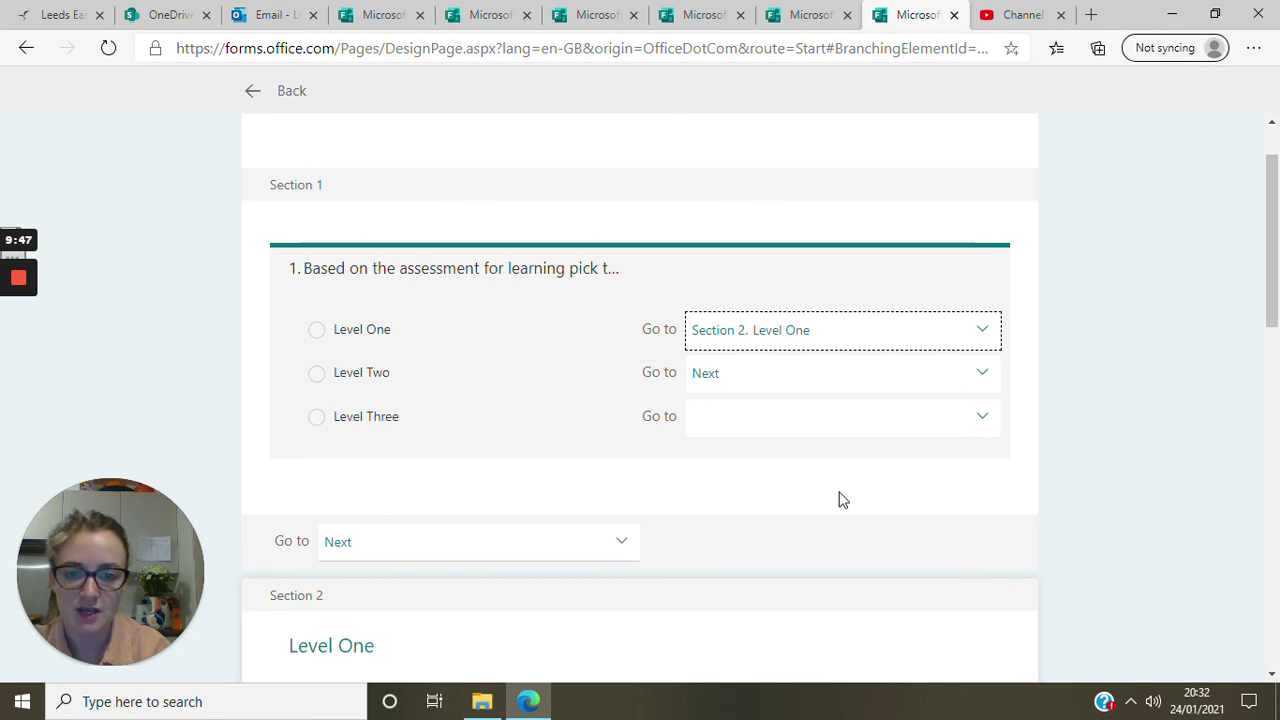
{"action": "left_click", "coordinate": [786, 383]}
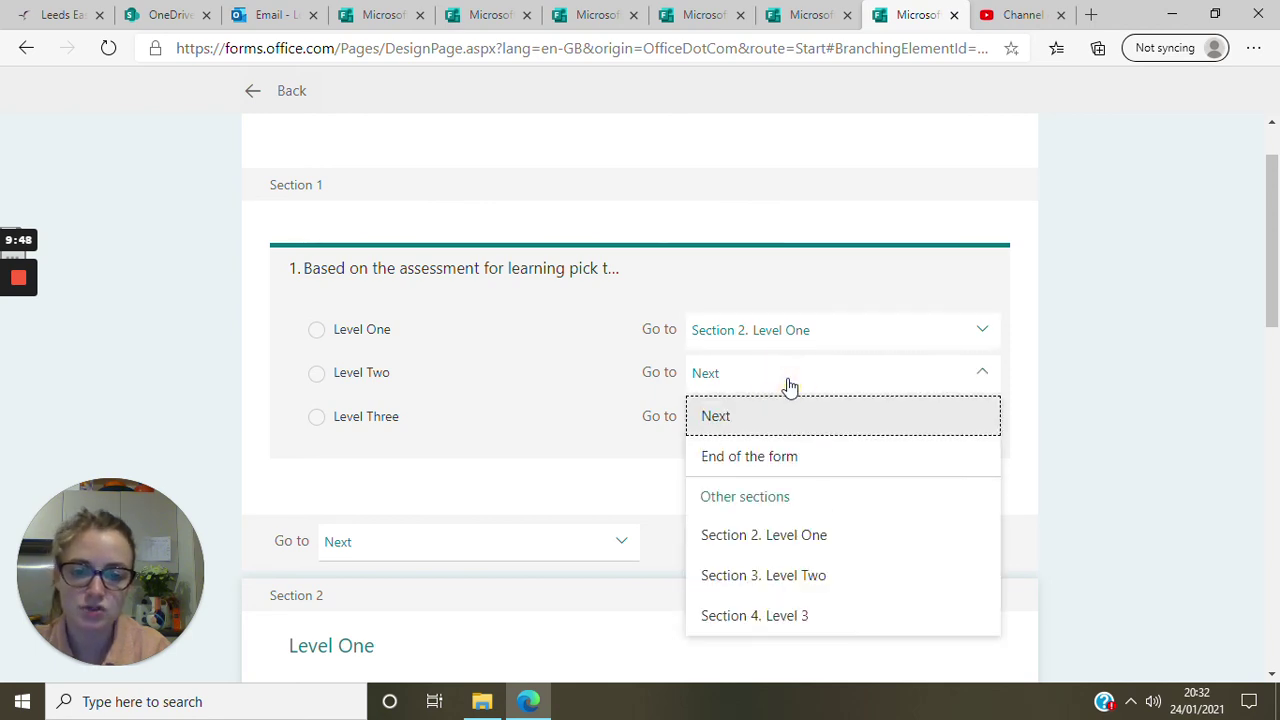
{"action": "left_click", "coordinate": [794, 578]}
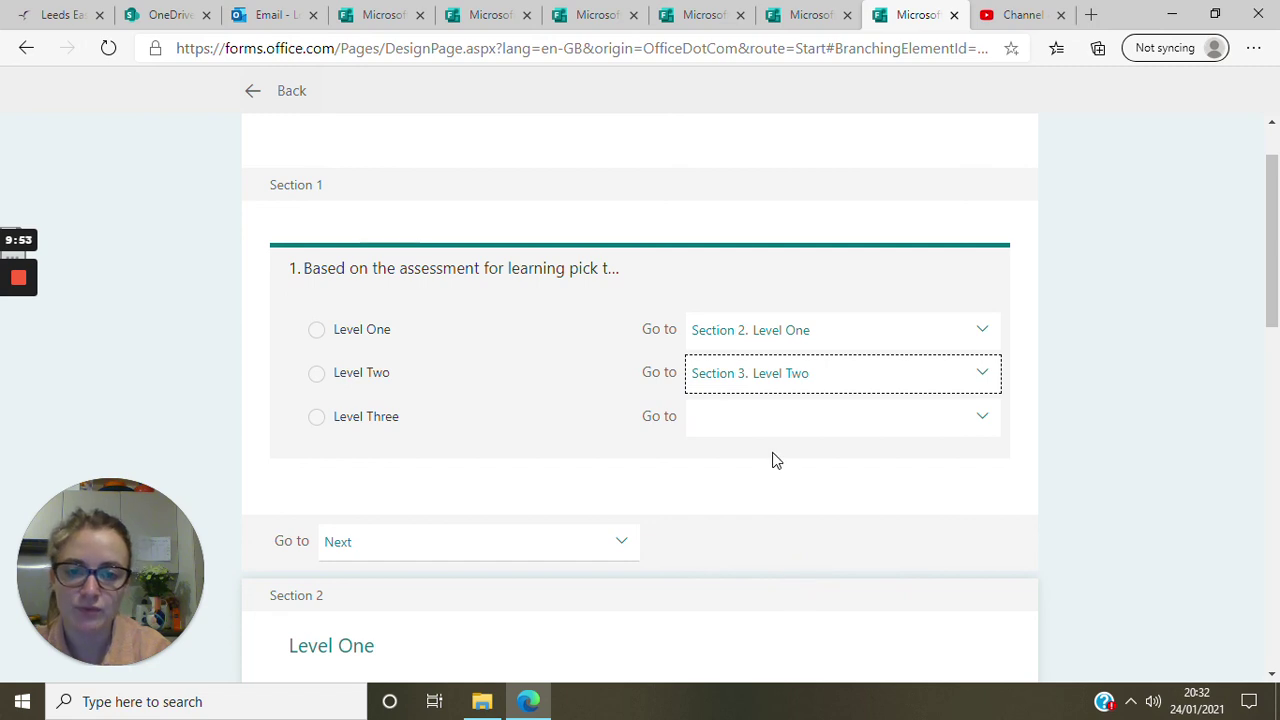
{"action": "left_click", "coordinate": [932, 430]}
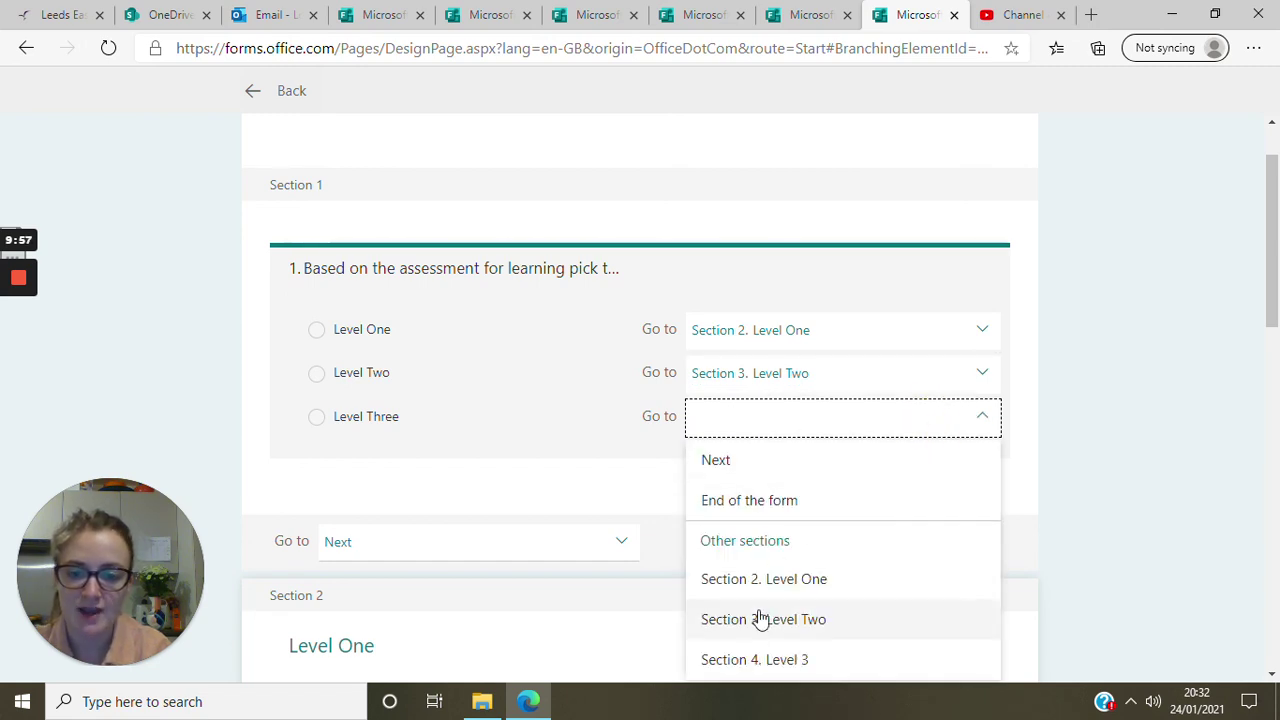
{"action": "left_click", "coordinate": [748, 660]}
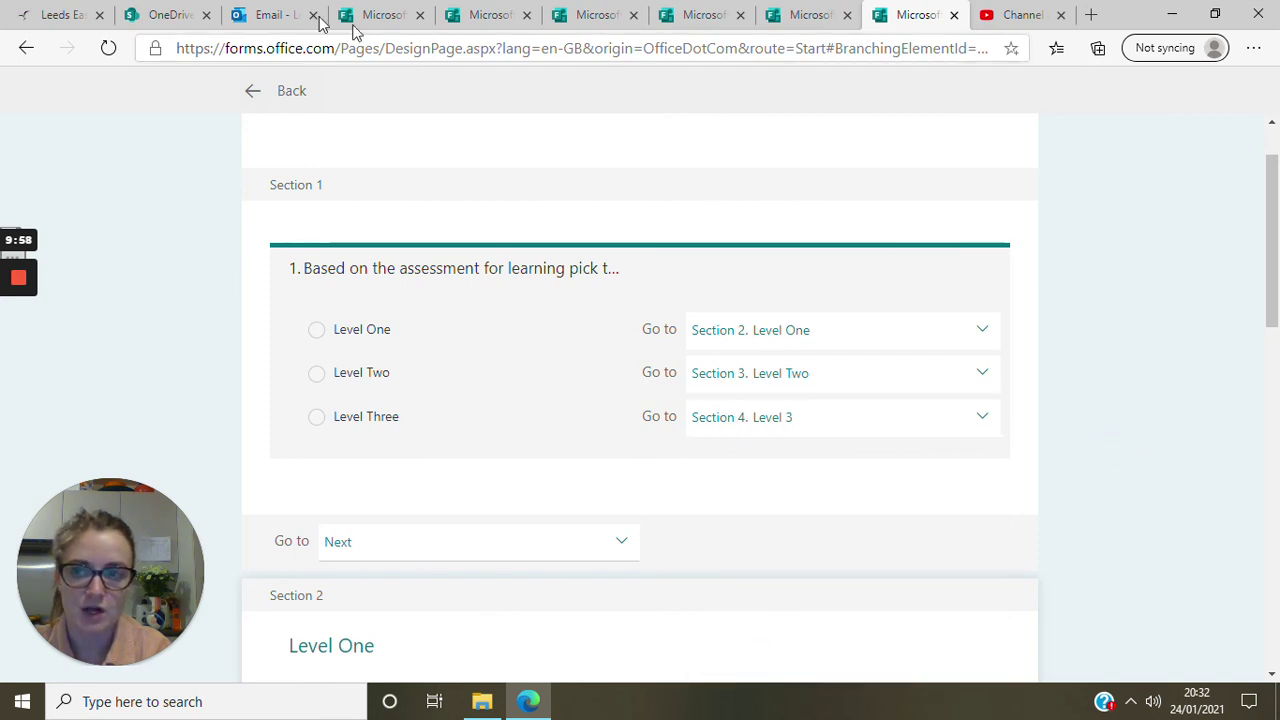
{"action": "left_click", "coordinate": [282, 92]}
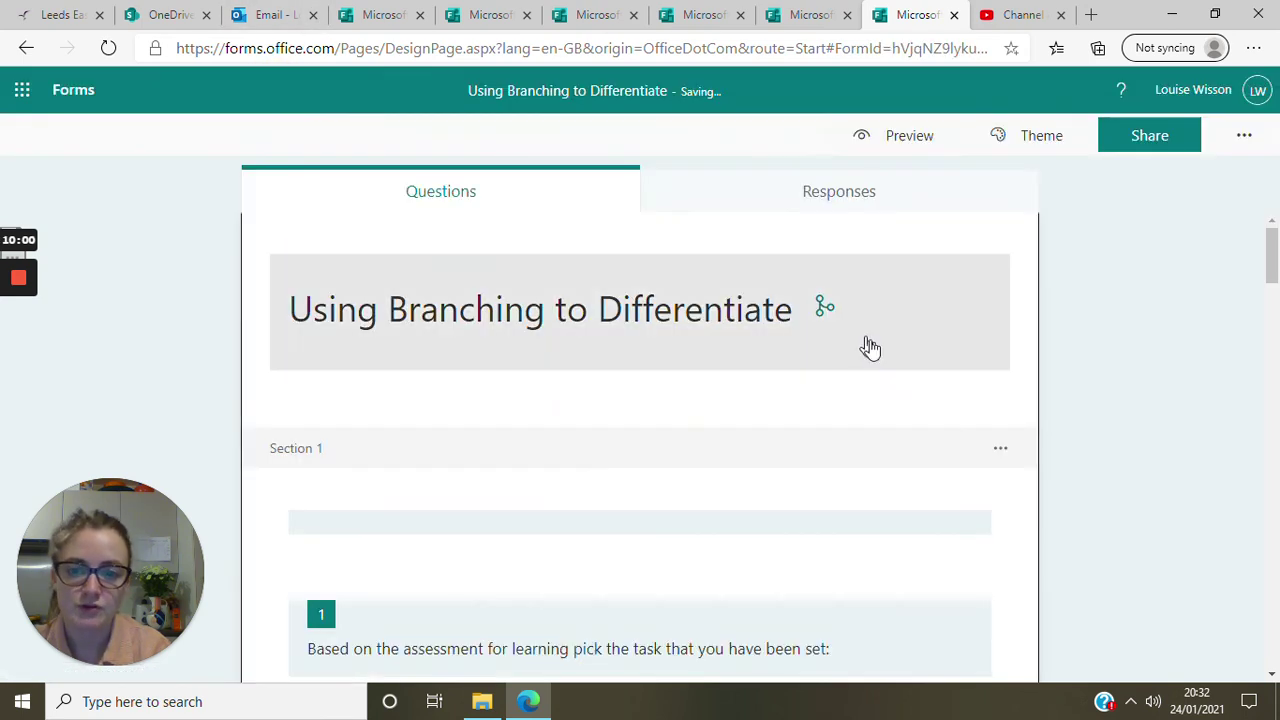
Step: Preview the form and choose Level Three to check that it leads to the Level 3 task
{"action": "left_click_drag", "start_coordinate": [1275, 248], "coordinate": [1275, 283]}
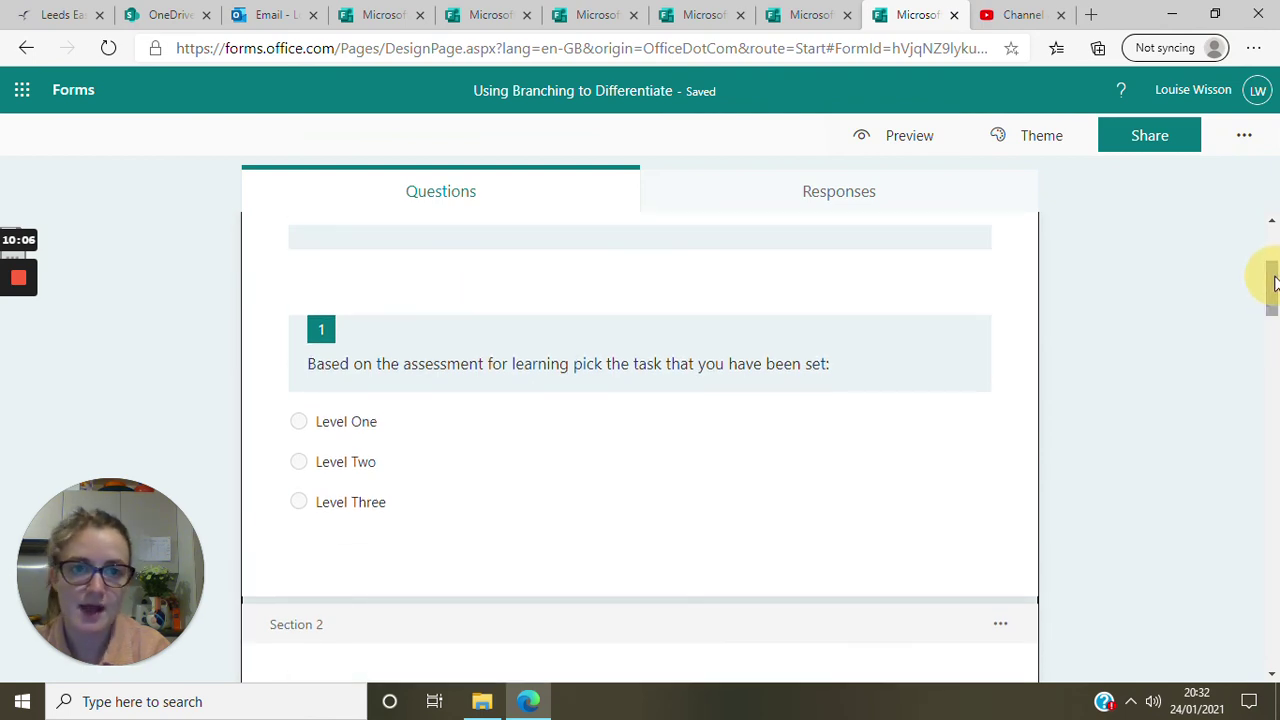
{"action": "left_click", "coordinate": [923, 136]}
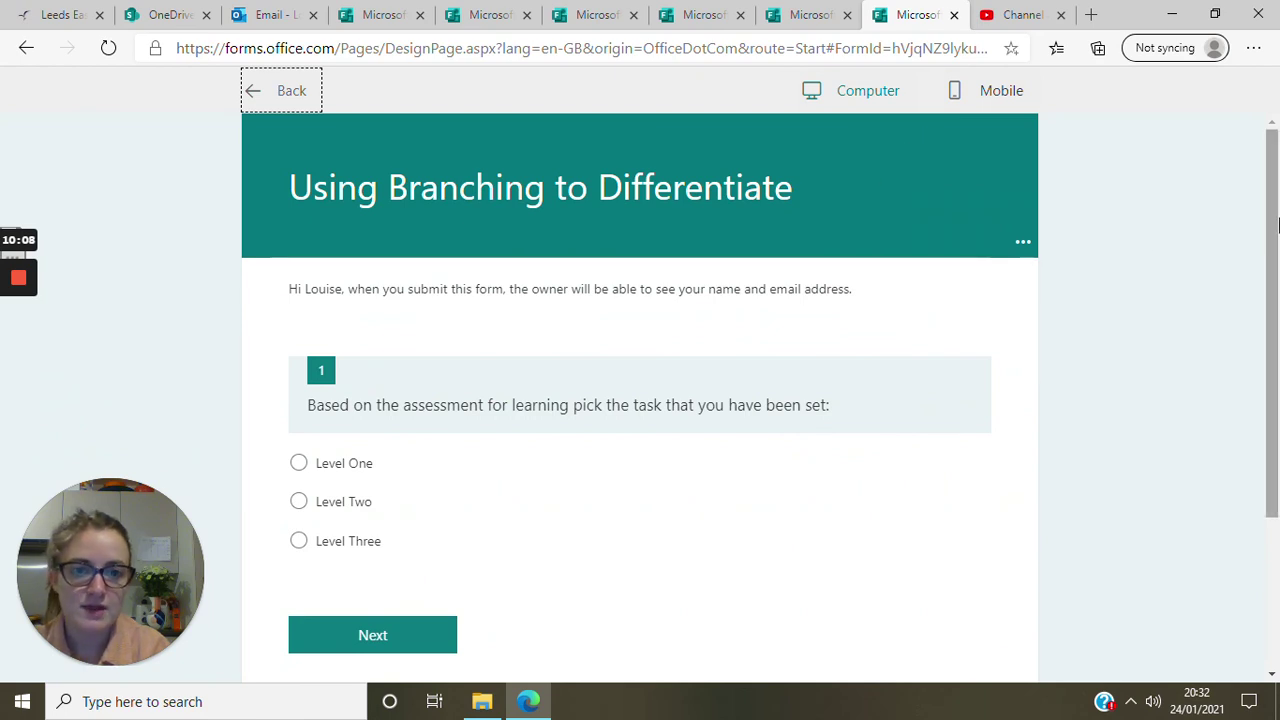
{"action": "scroll", "coordinate": [1057, 277], "scroll_direction": "down", "scroll_amount": 1}
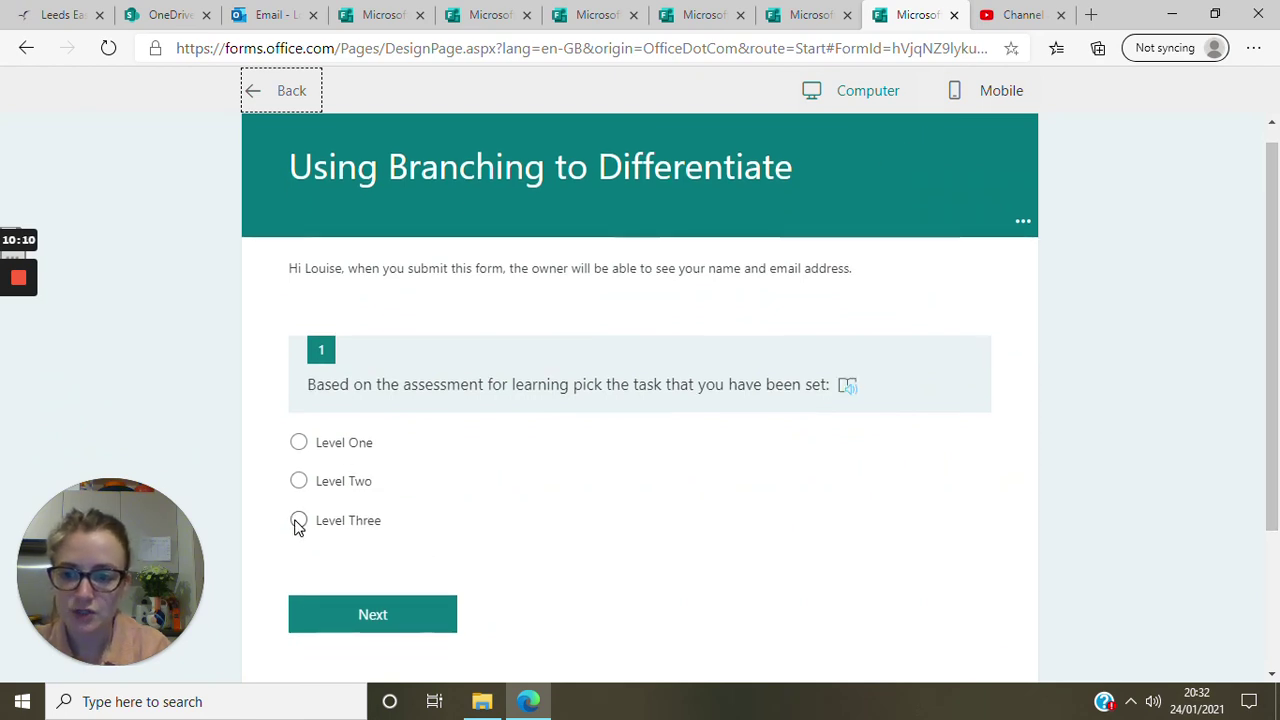
{"action": "left_click", "coordinate": [299, 521]}
{"action": "left_click", "coordinate": [370, 615]}
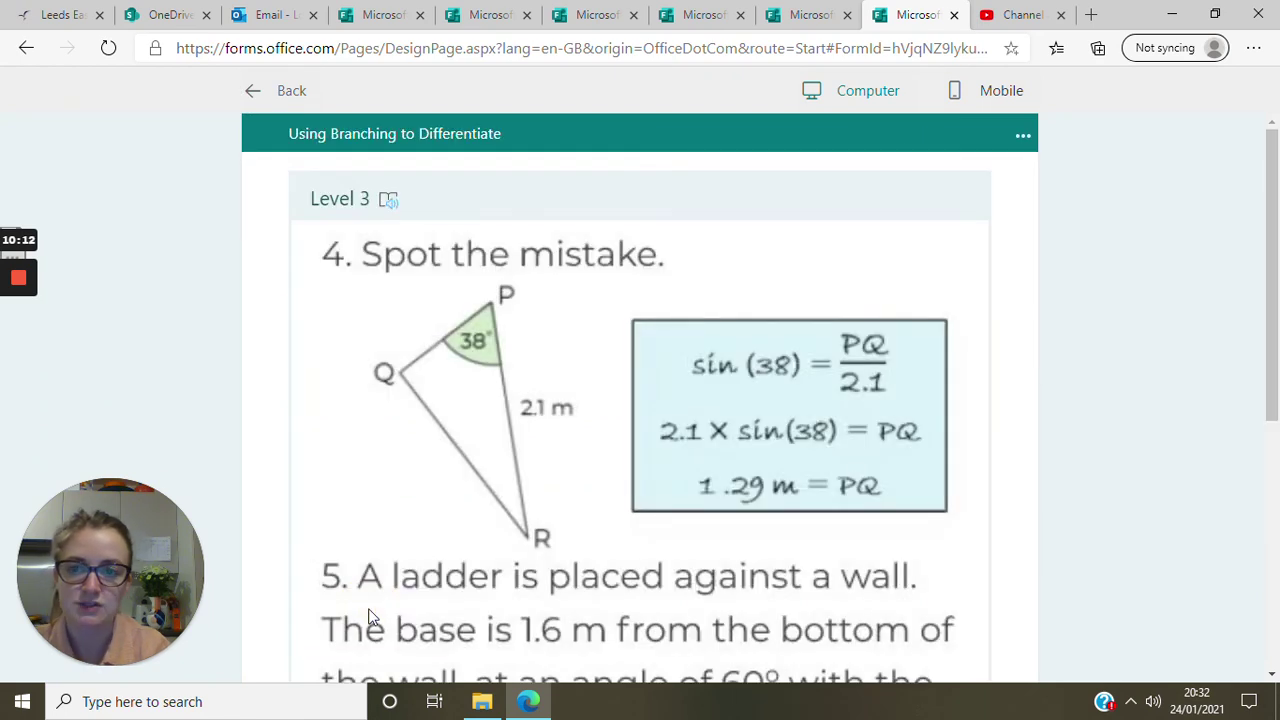
{"action": "left_click_drag", "start_coordinate": [1277, 228], "coordinate": [1257, 80]}
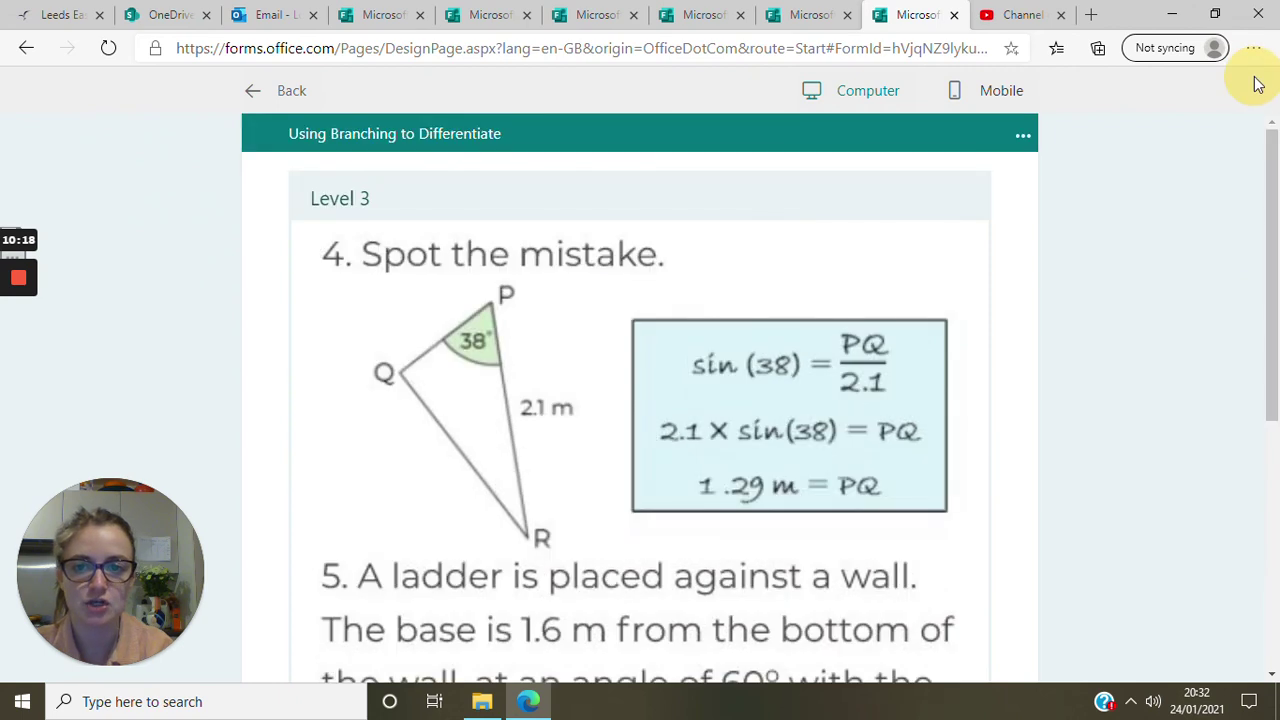
Step: Bring up the "Using Branching for G4G (advanced)" form and examine its Hingepoint Question with answer options A to D
{"action": "left_click", "coordinate": [802, 17]}
{"action": "left_click", "coordinate": [697, 18]}
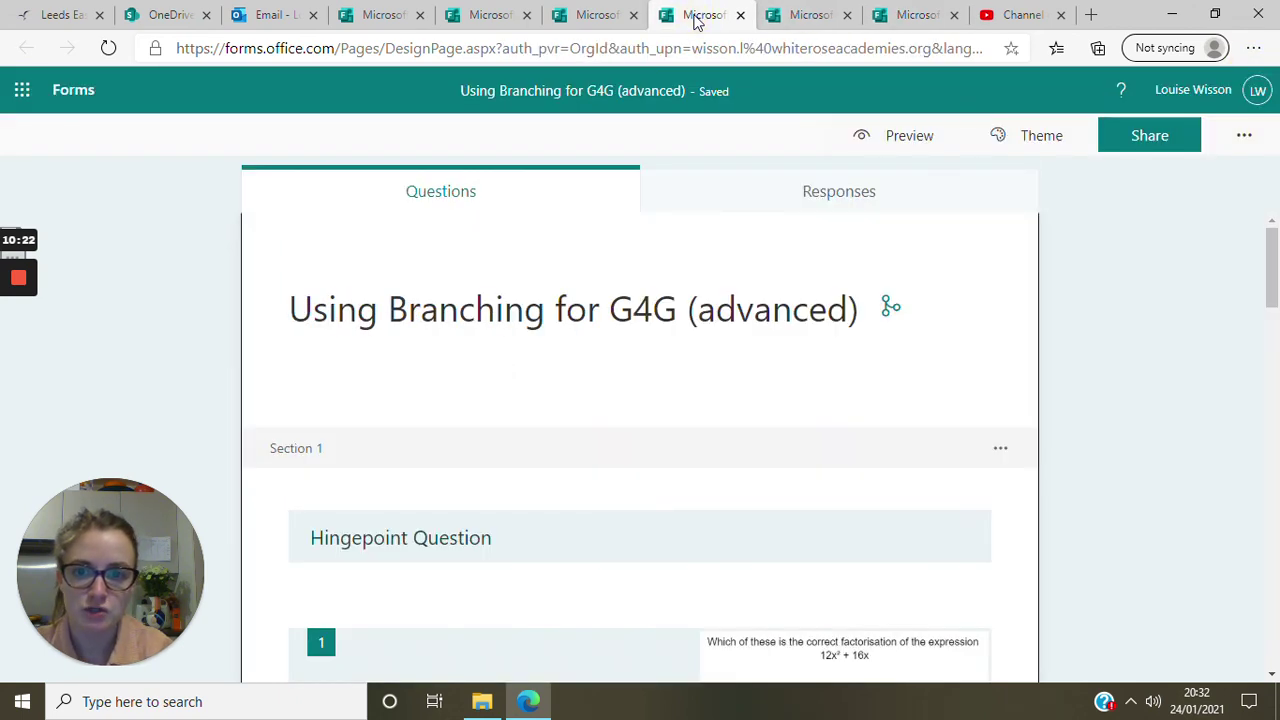
{"action": "mouse_move", "coordinate": [1273, 280]}
{"action": "left_mouse_down"}
{"action": "mouse_move", "coordinate": [1276, 308]}
{"action": "mouse_move", "coordinate": [1276, 292]}
{"action": "left_mouse_up"}
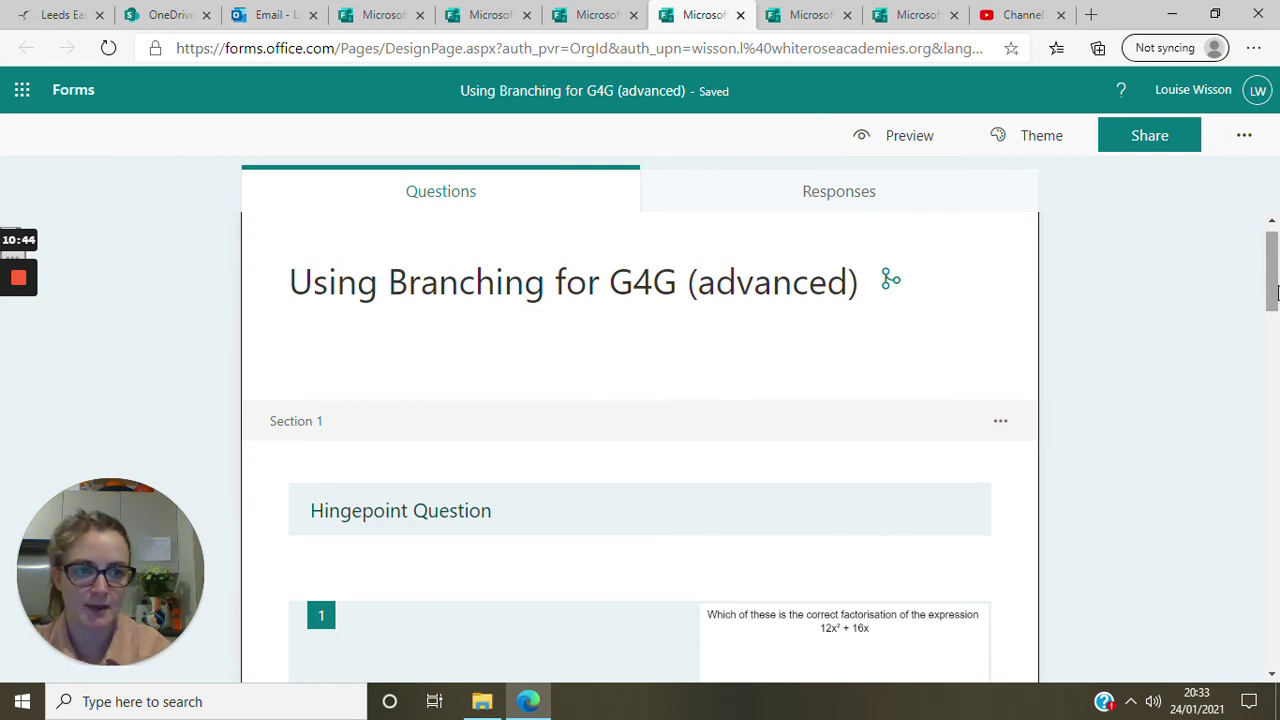
{"action": "left_click_drag", "start_coordinate": [1275, 290], "coordinate": [1275, 338]}
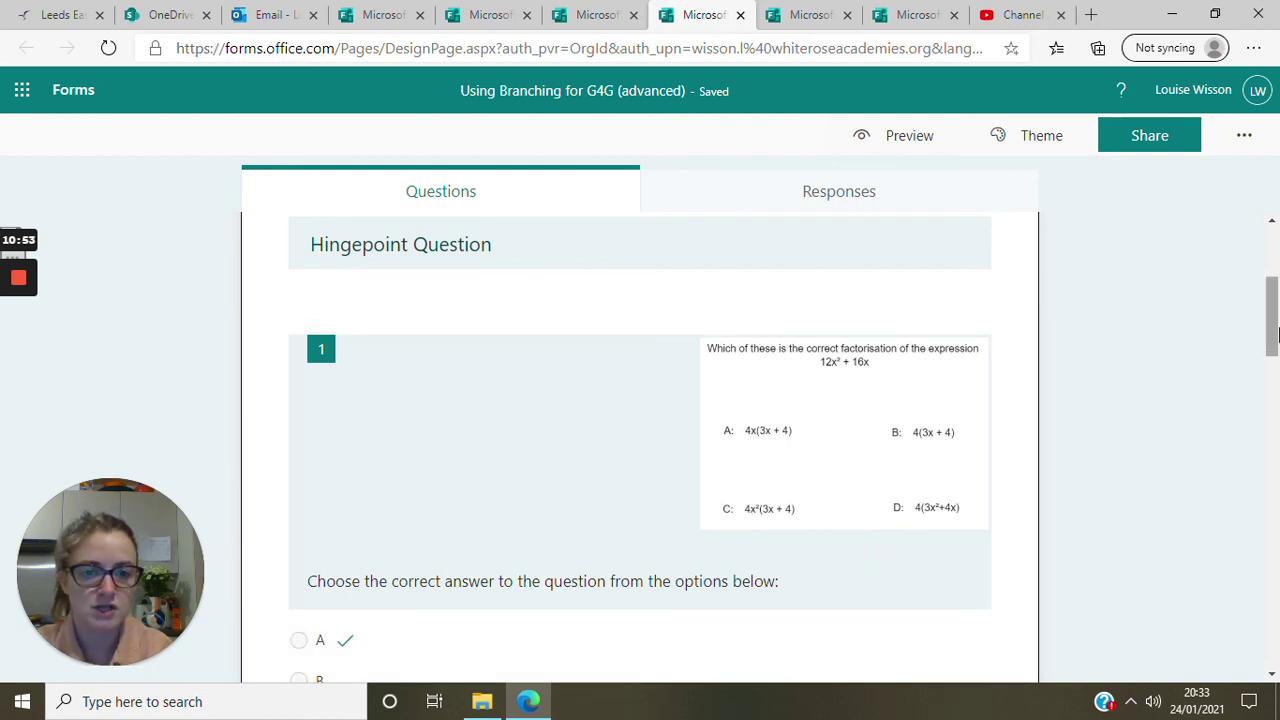
{"action": "left_click_drag", "start_coordinate": [1275, 342], "coordinate": [1275, 357]}
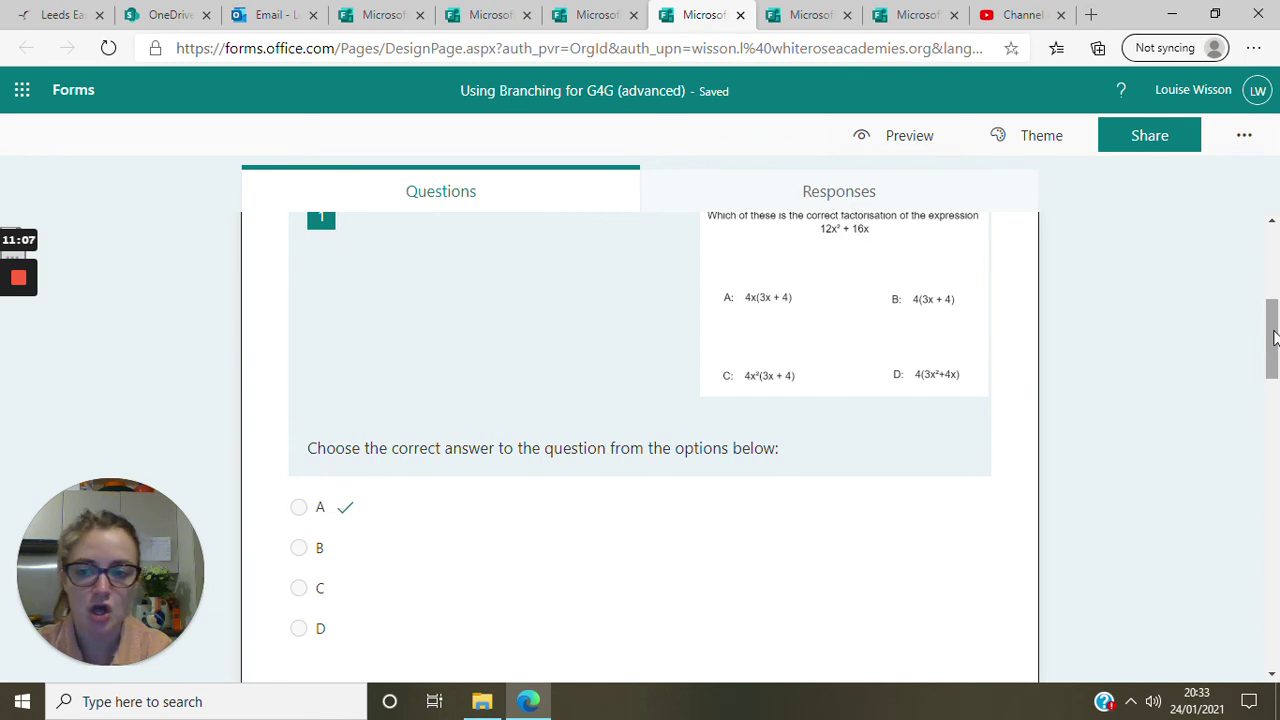
{"action": "left_click_drag", "start_coordinate": [1274, 338], "coordinate": [1272, 366]}
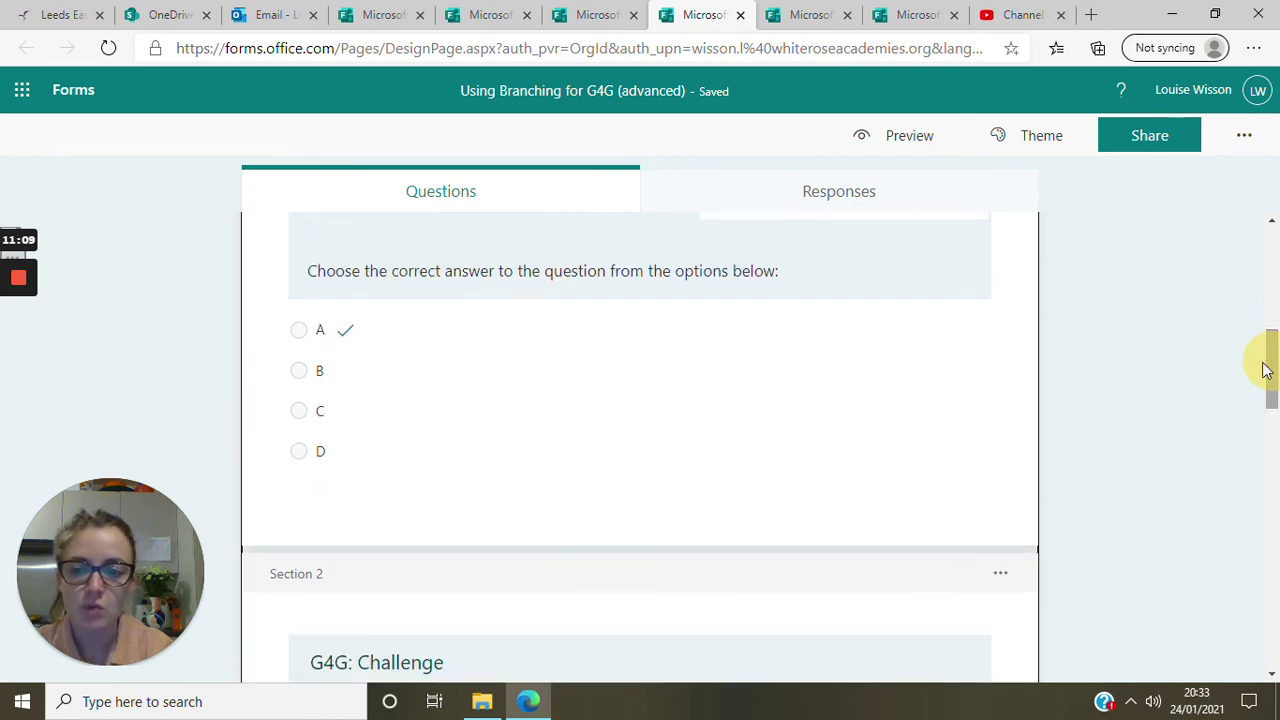
{"action": "left_click", "coordinate": [660, 403]}
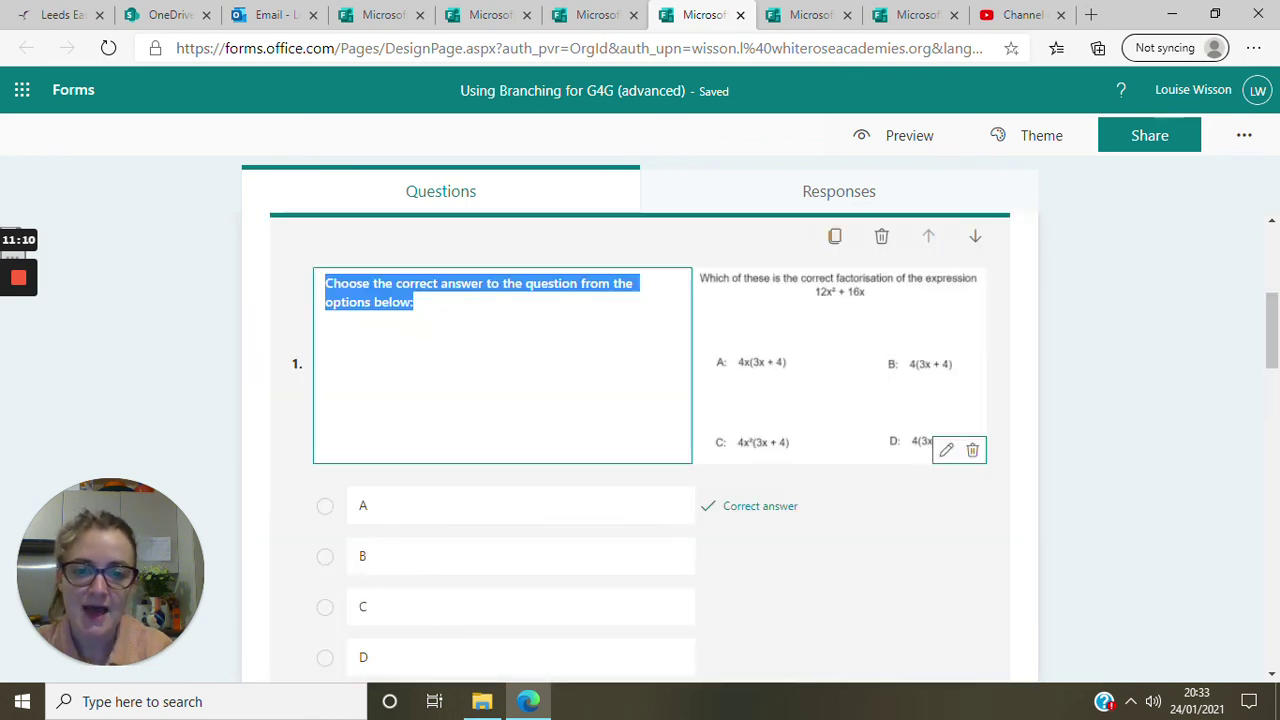
{"action": "left_click", "coordinate": [1274, 330]}
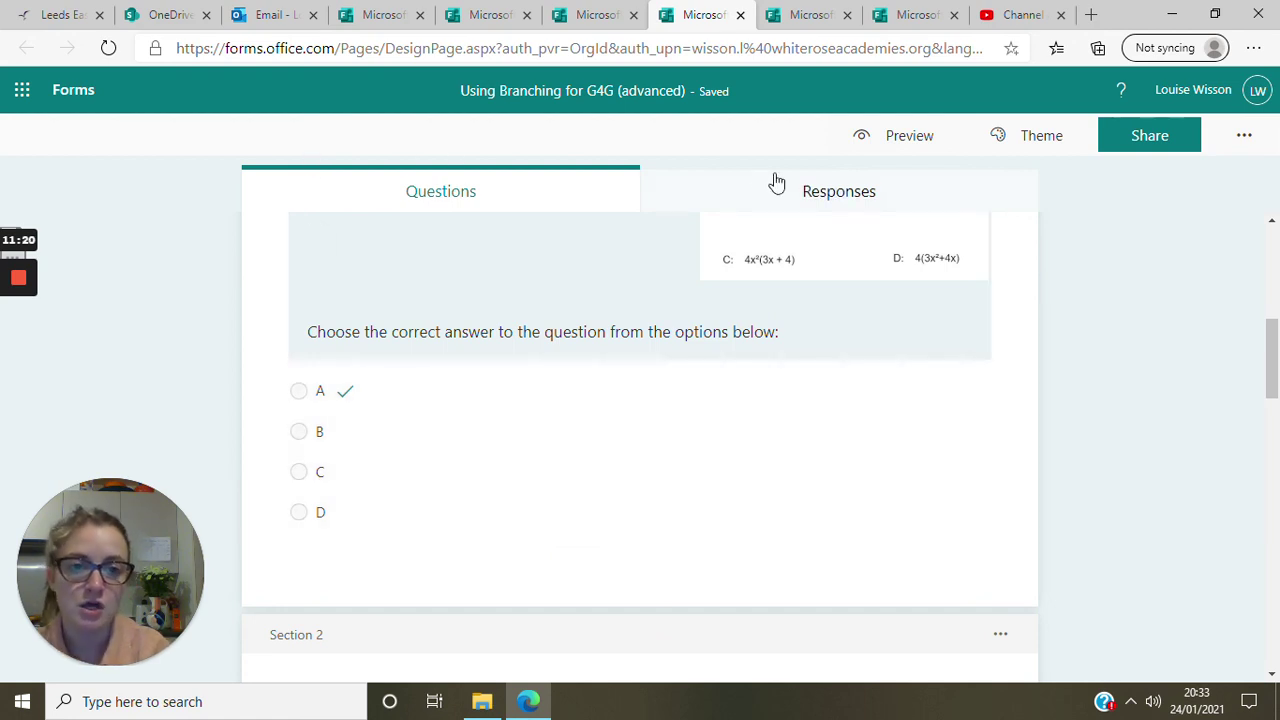
Step: Preview the G4G form and answer the hinge question with B to see which follow-up task it leads to
{"action": "left_click", "coordinate": [877, 150]}
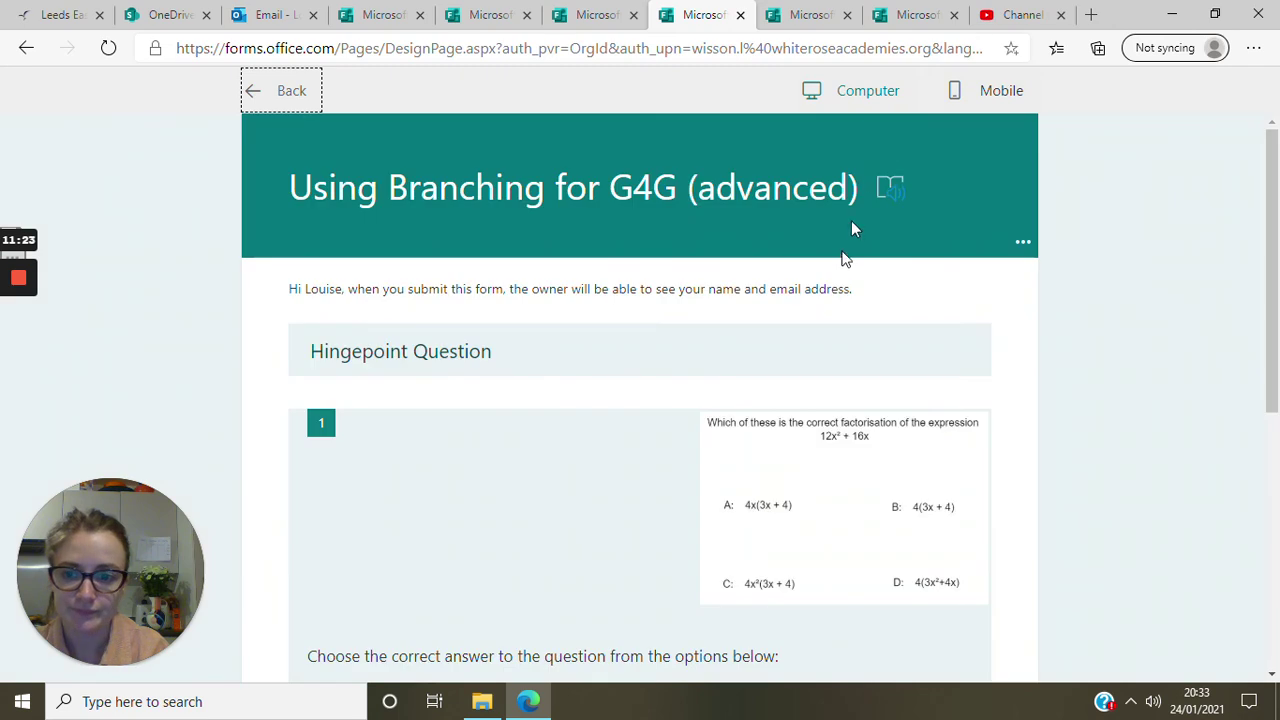
{"action": "left_click_drag", "start_coordinate": [1274, 202], "coordinate": [1268, 357]}
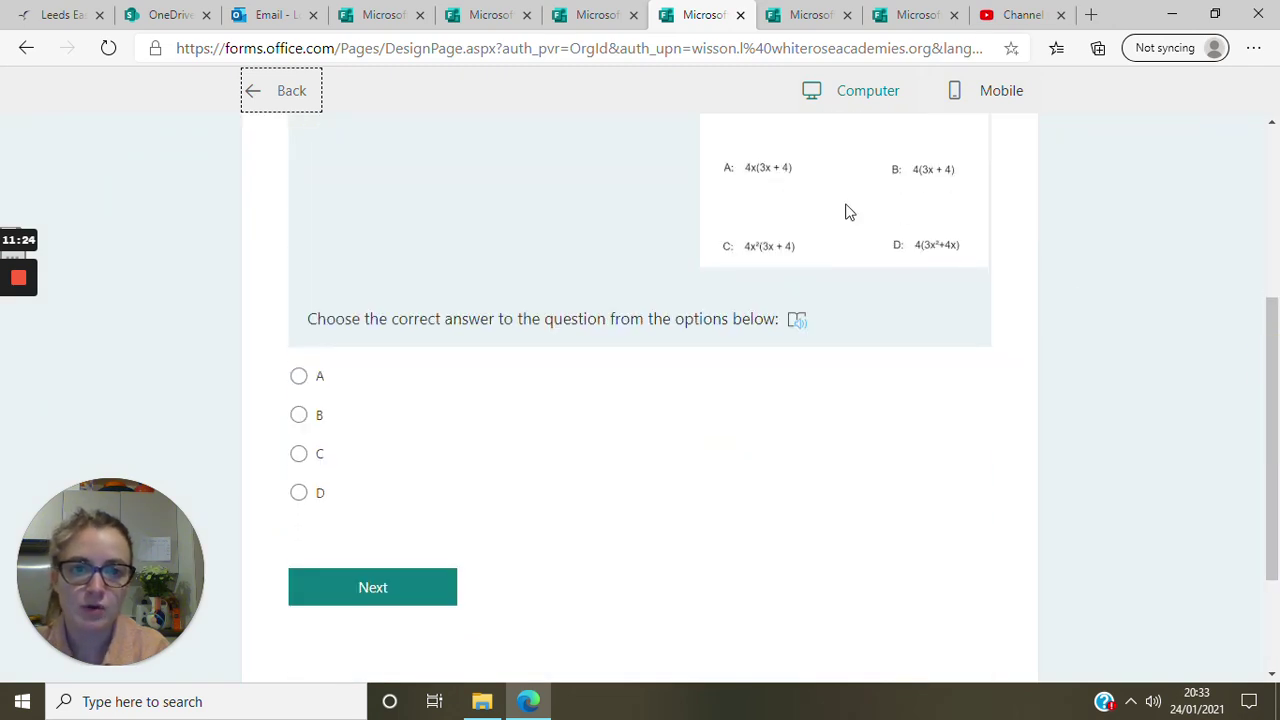
{"action": "left_click", "coordinate": [298, 415]}
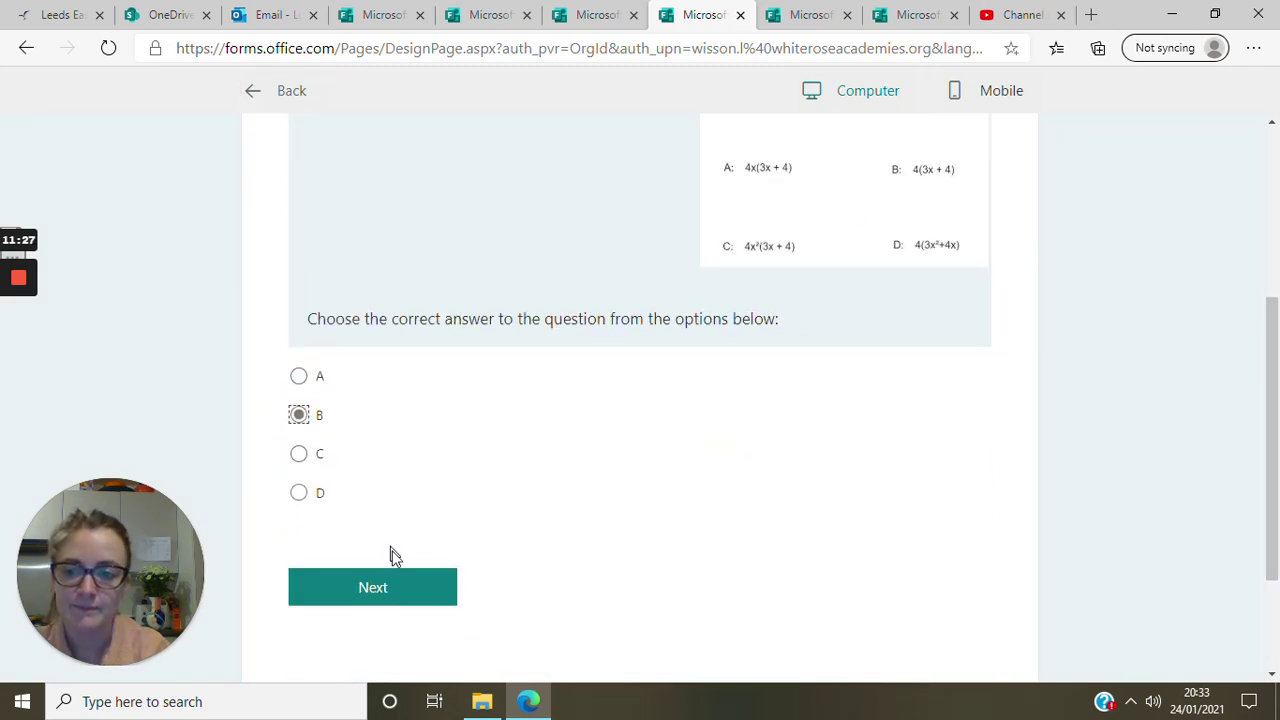
{"action": "left_click", "coordinate": [396, 588]}
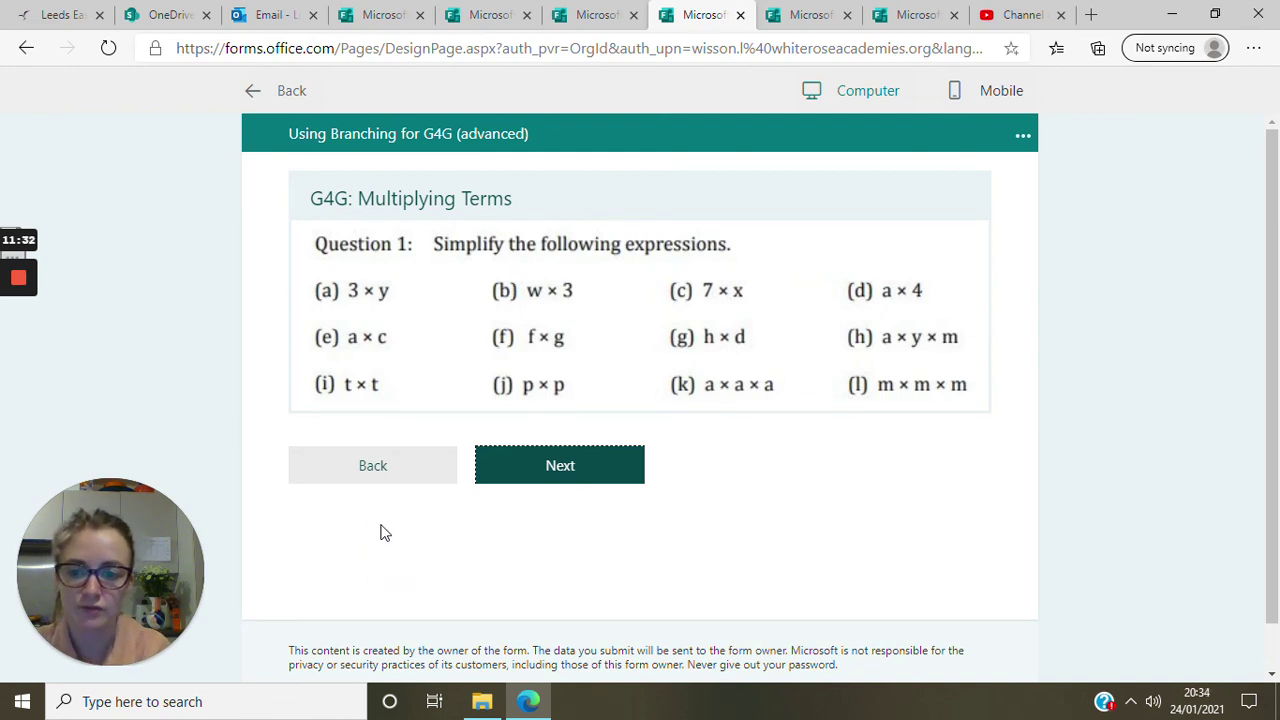
Step: Return to the hinge question in the preview and change the answer to A to view its follow-up task
{"action": "left_click", "coordinate": [360, 474]}
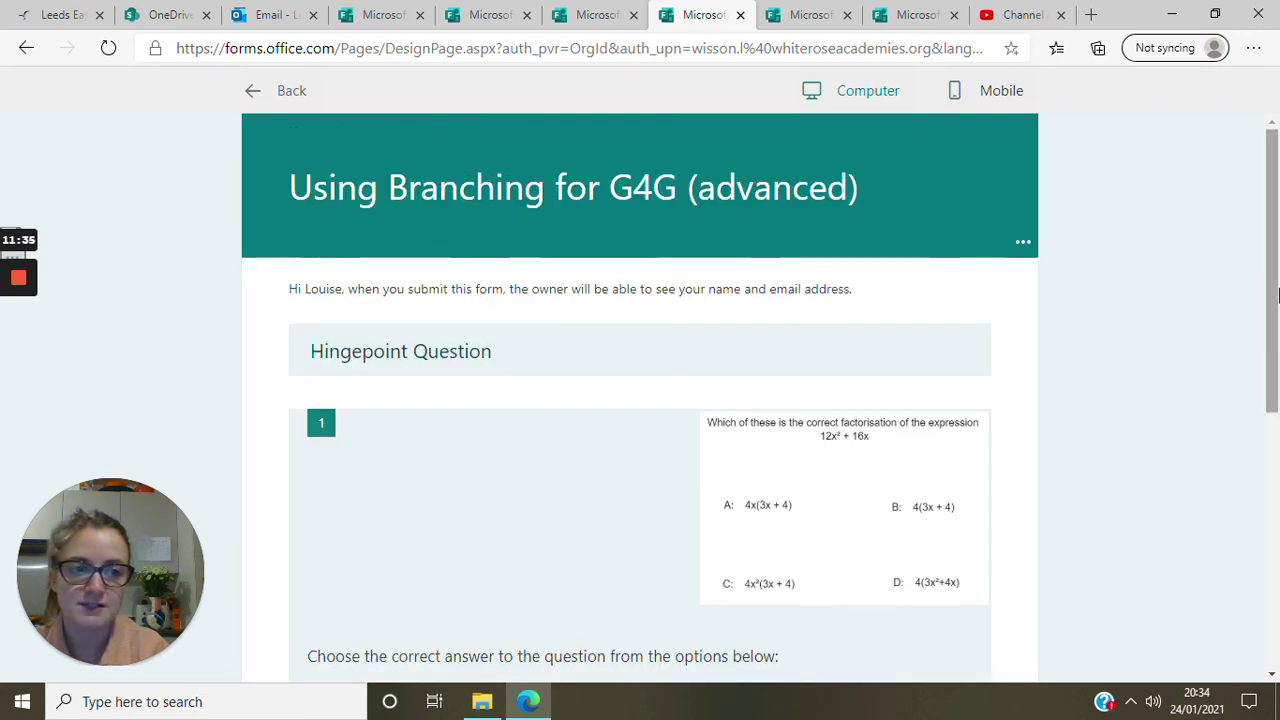
{"action": "scroll", "coordinate": [1060, 368], "scroll_direction": "down", "scroll_amount": 3}
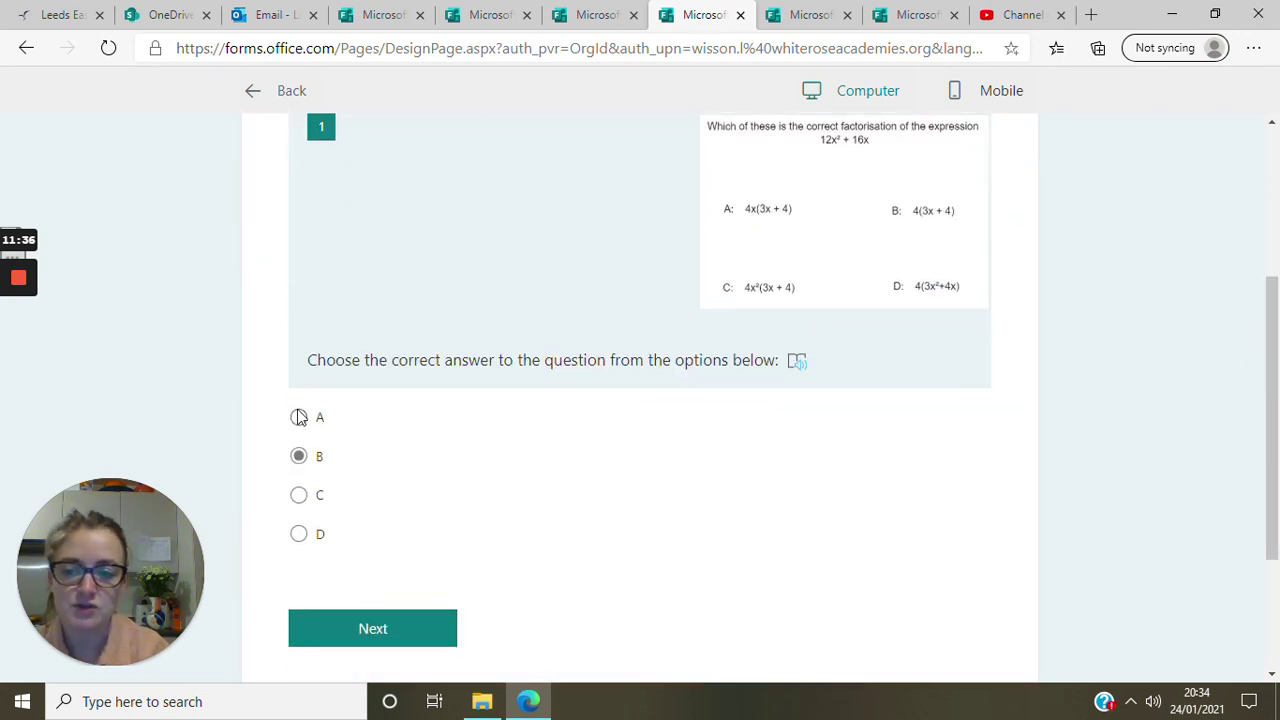
{"action": "left_click", "coordinate": [298, 417]}
{"action": "left_click", "coordinate": [375, 630]}
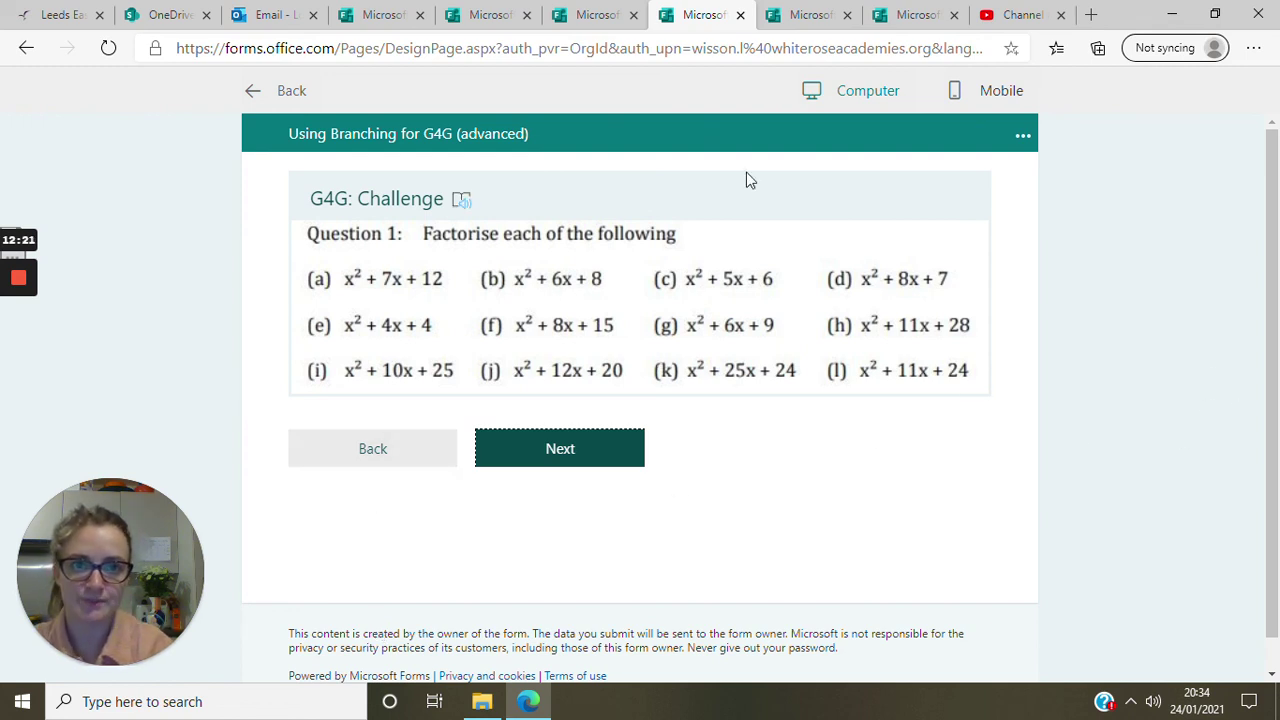
Step: Switch back to the responses of the "Year 11 Starter 20/1/21" quiz
{"action": "left_click", "coordinate": [390, 20]}
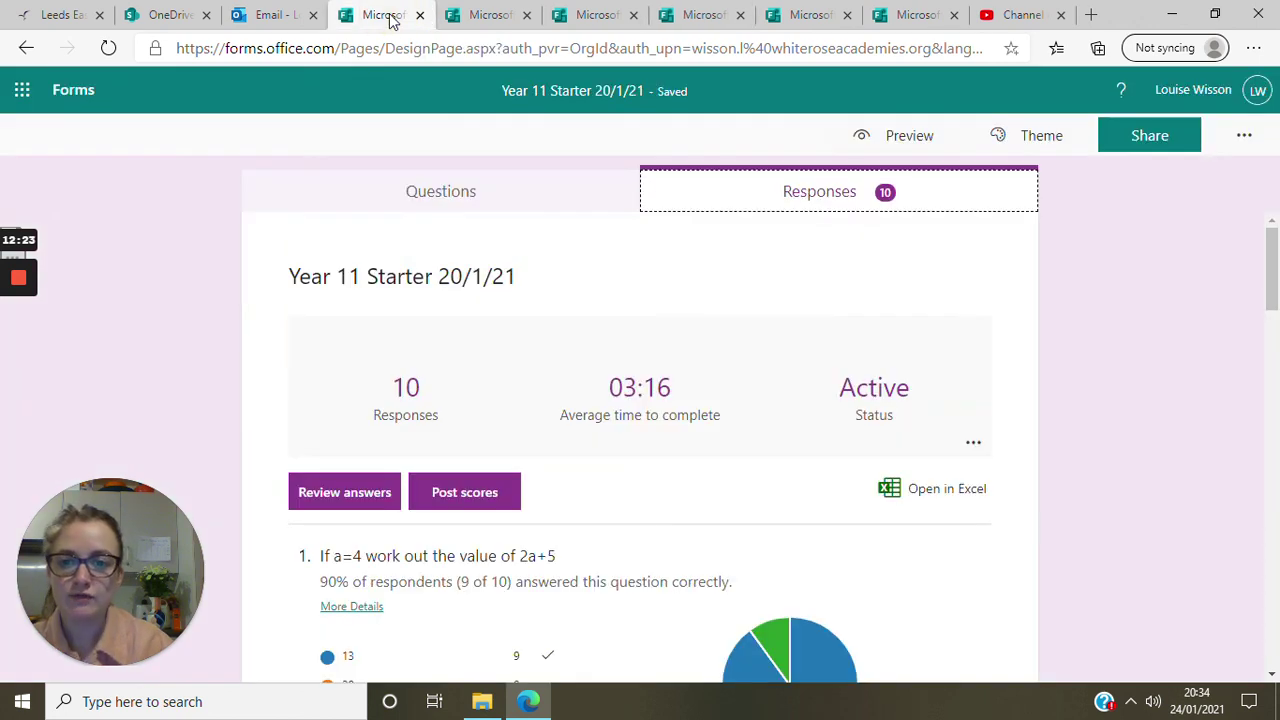